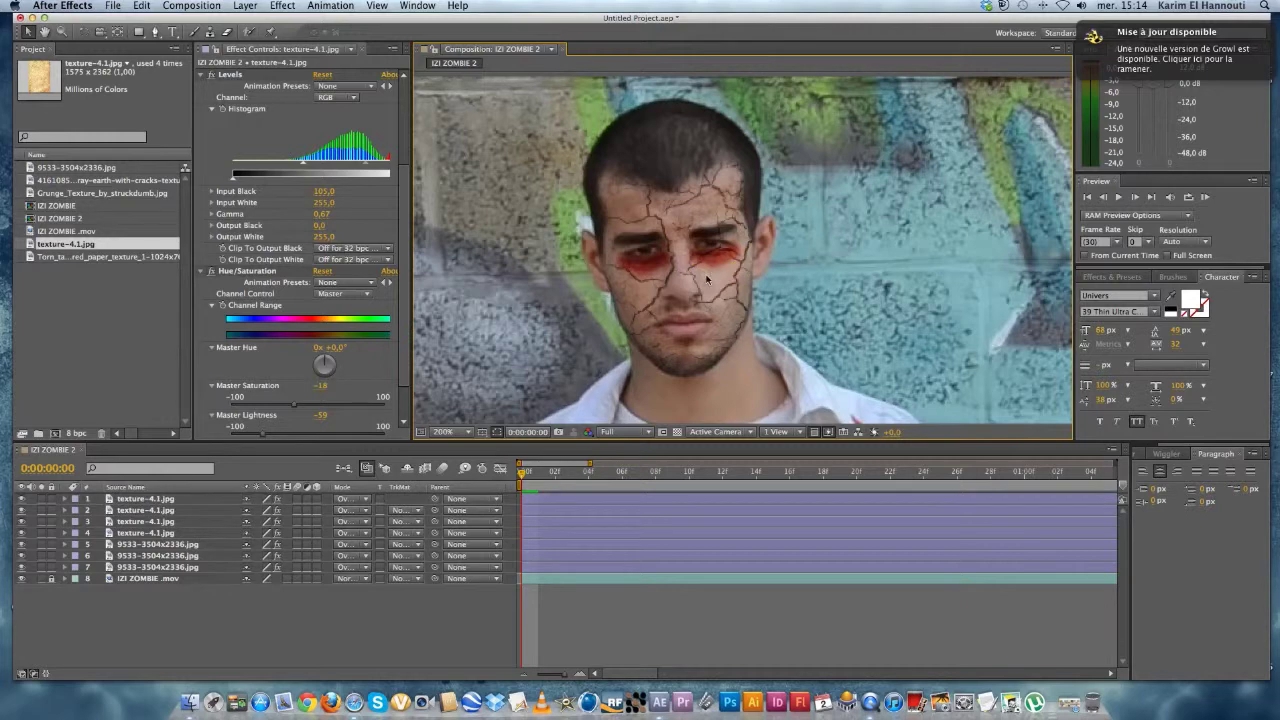
# Try to draw a small additional mask with the Pen tool around the right-hand eye on crack texture layer 5.
pyautogui.click(728, 230)
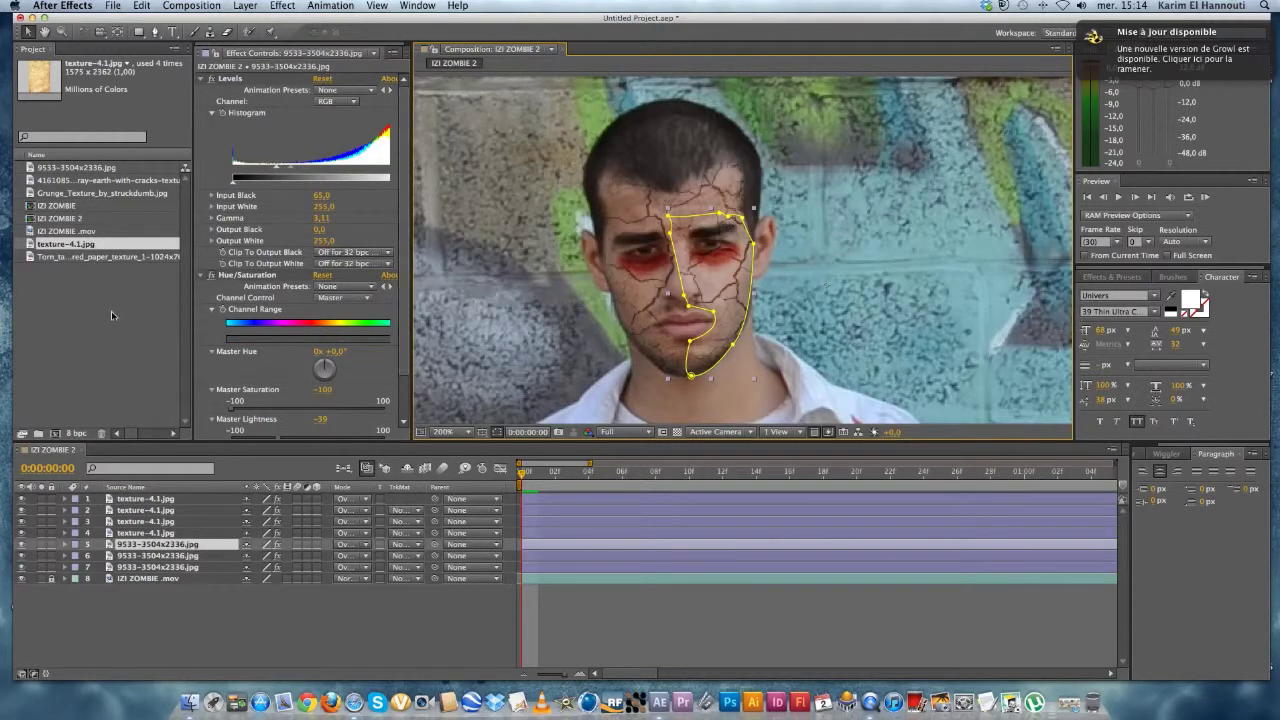
pyautogui.click(155, 32)
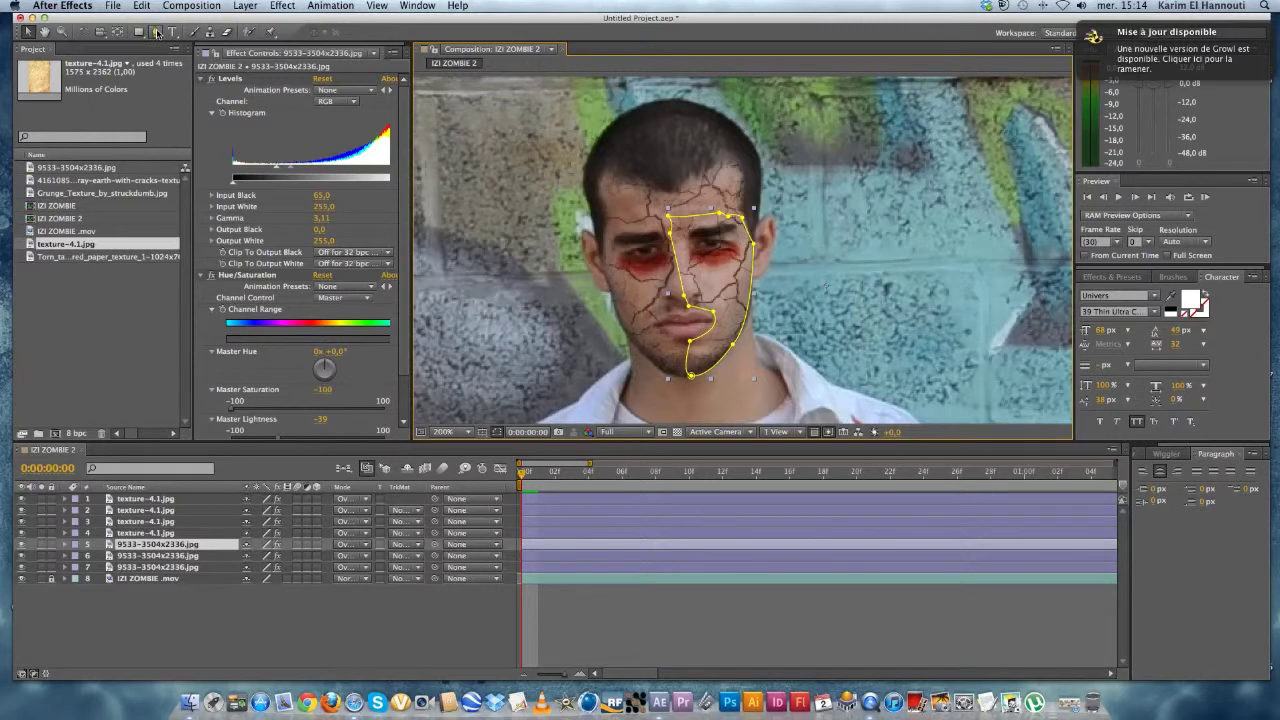
pyautogui.click(716, 242)
pyautogui.moveTo(698, 250); pyautogui.dragTo(725, 249)
pyautogui.click(737, 247)
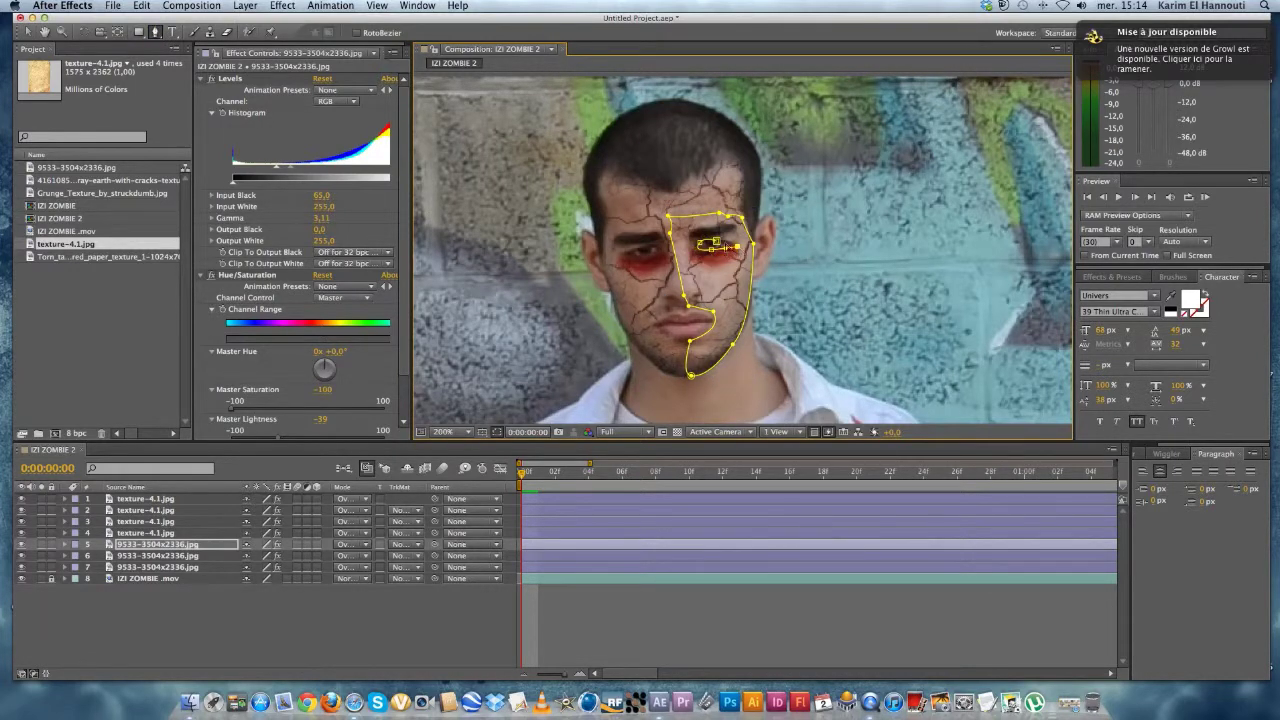
pyautogui.click(716, 242)
pyautogui.click(28, 32)
pyautogui.click(640, 249)
pyautogui.click(728, 251)
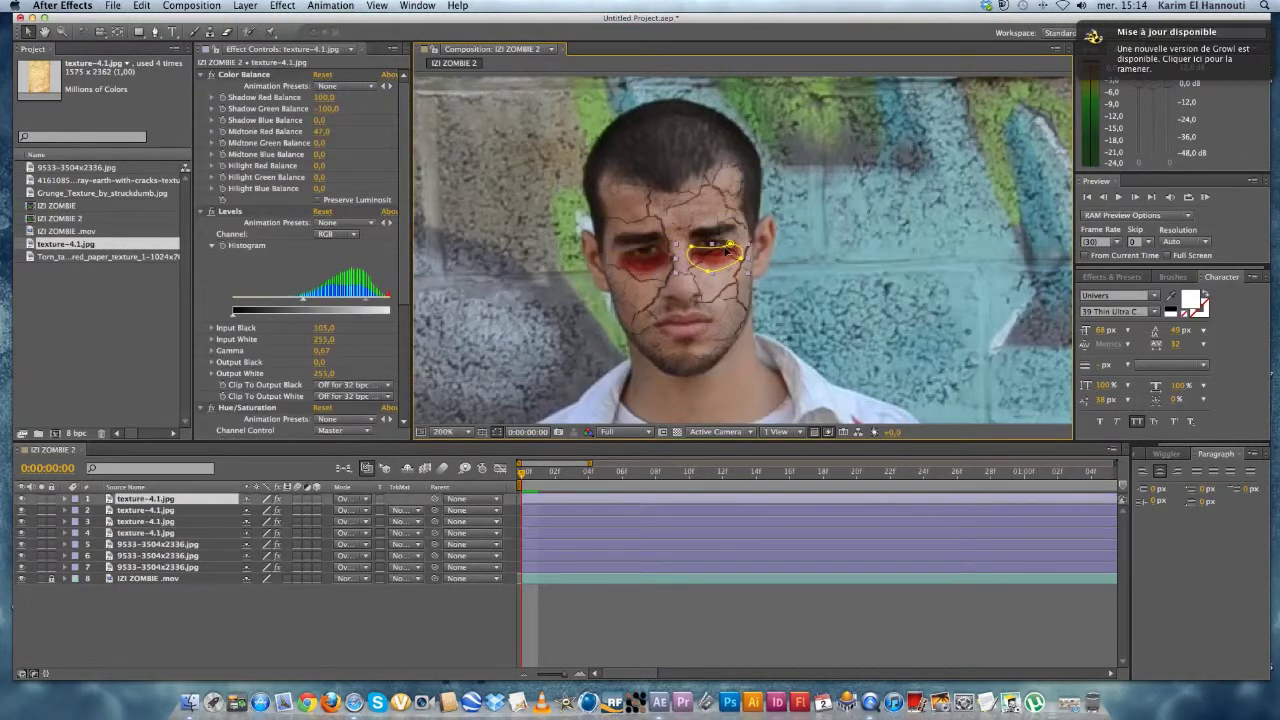
pyautogui.click(711, 247)
pyautogui.press('Return')
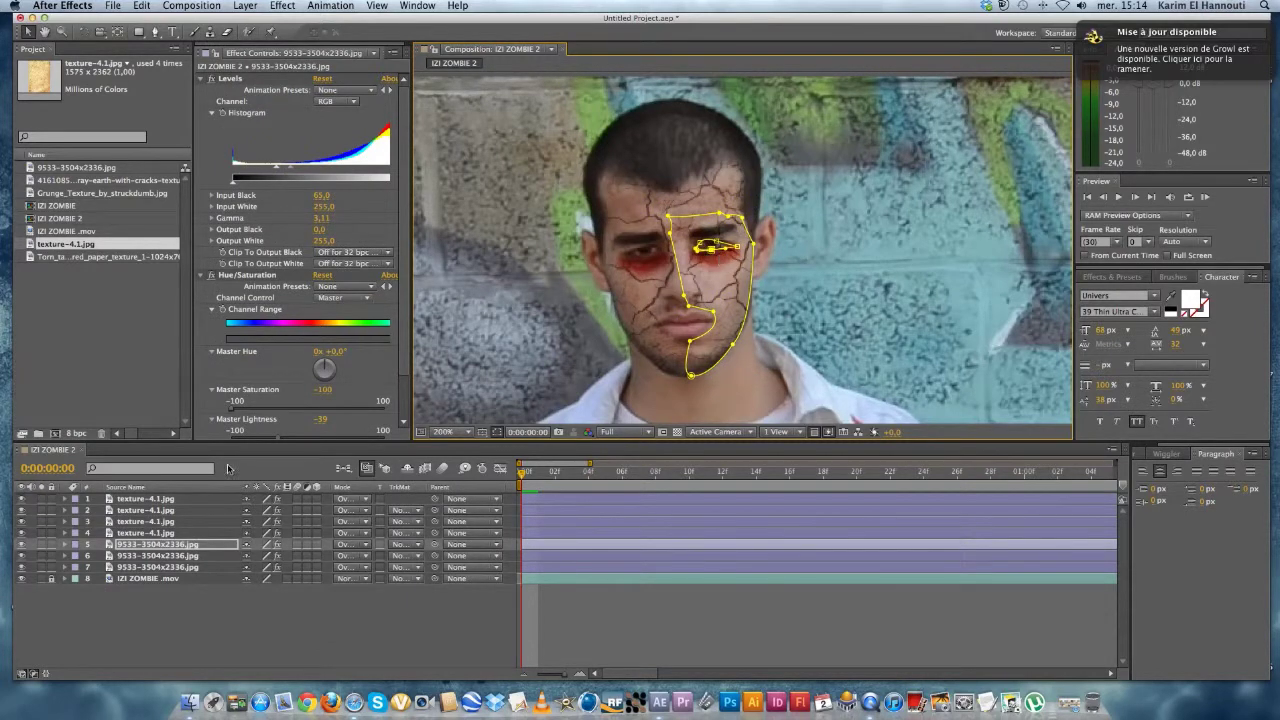
# Move Mask 2 above Mask 1 on crack texture layer 5 and try setting Mask 2 to Subtract.
pyautogui.click(66, 545)
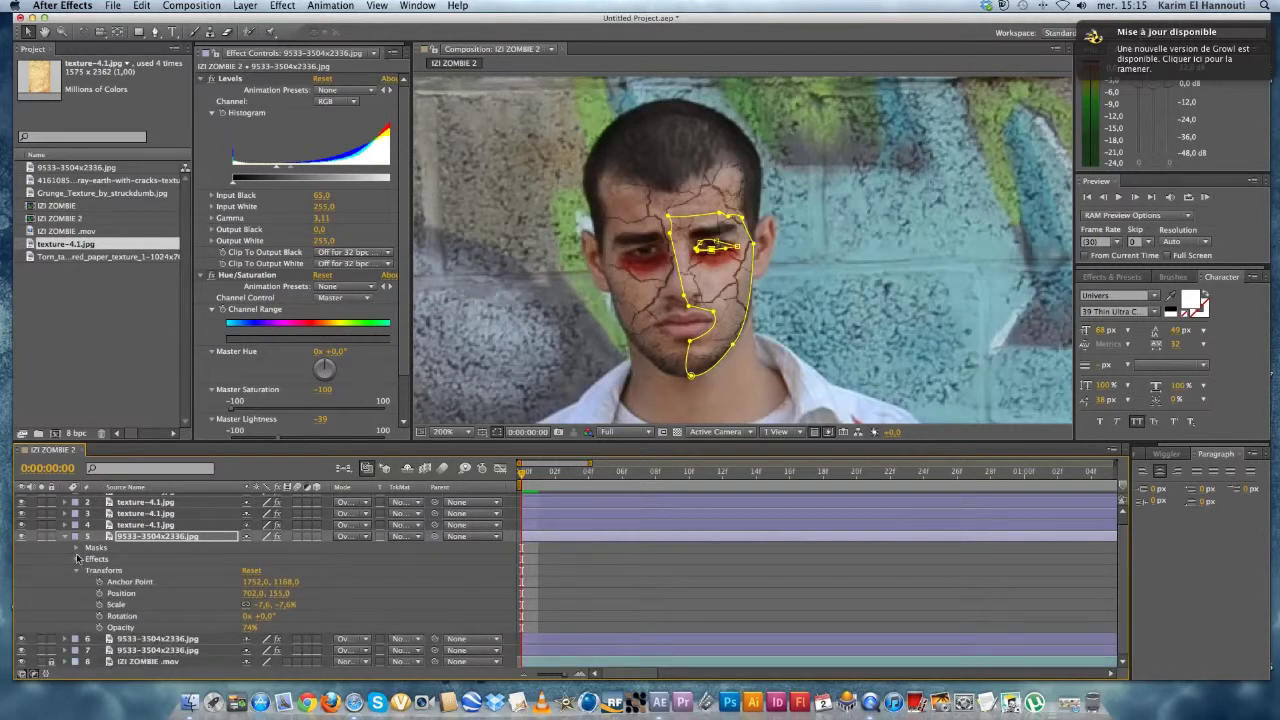
pyautogui.click(77, 570)
pyautogui.click(75, 557)
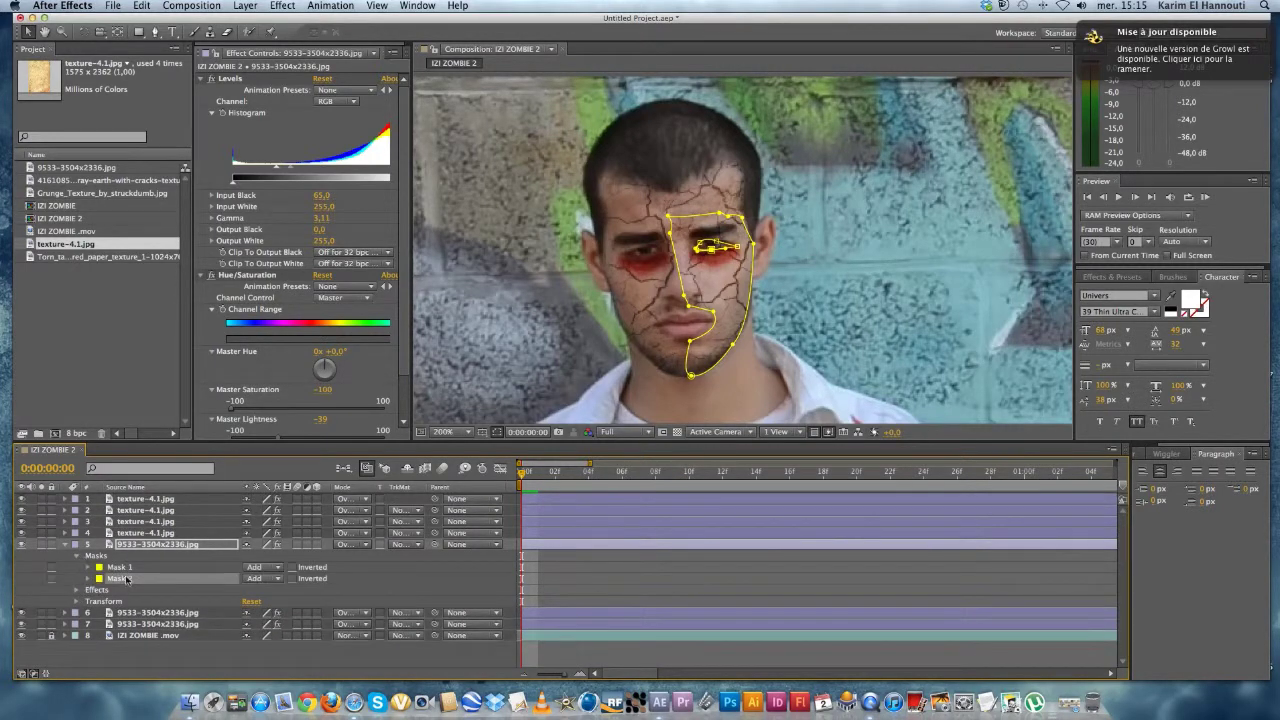
pyautogui.moveTo(102, 582); pyautogui.dragTo(120, 566)
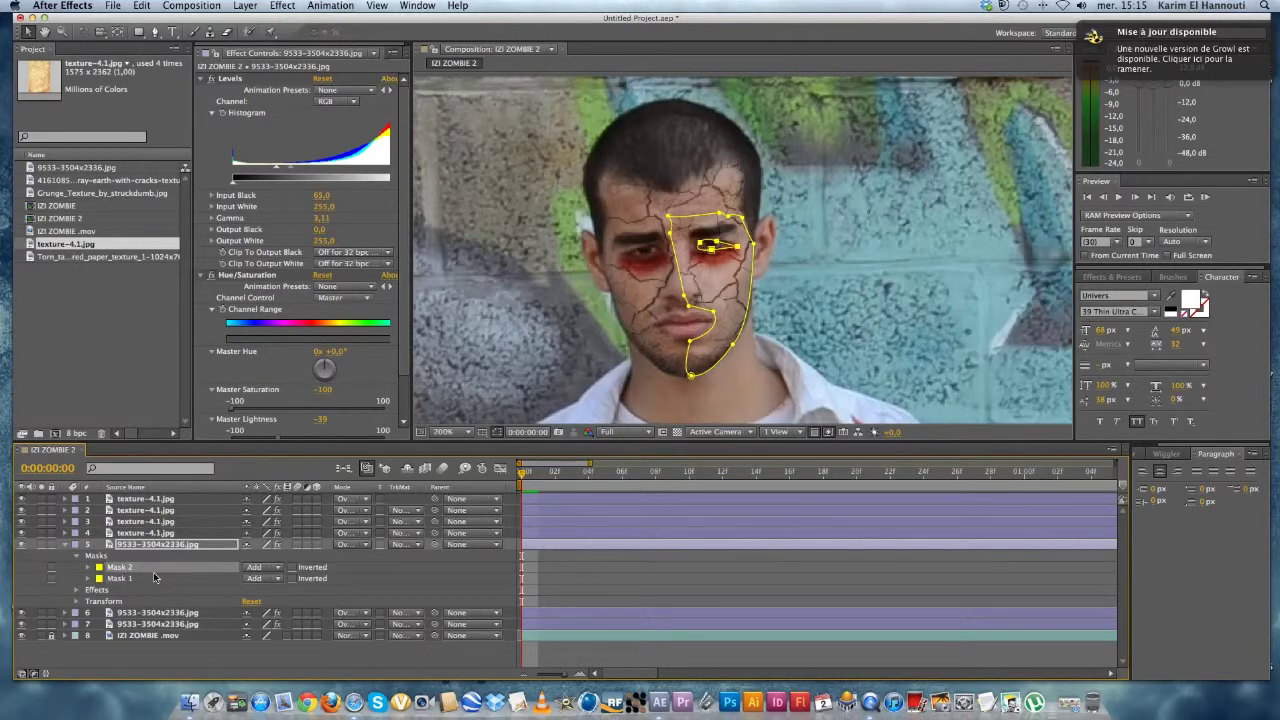
pyautogui.click(274, 568)
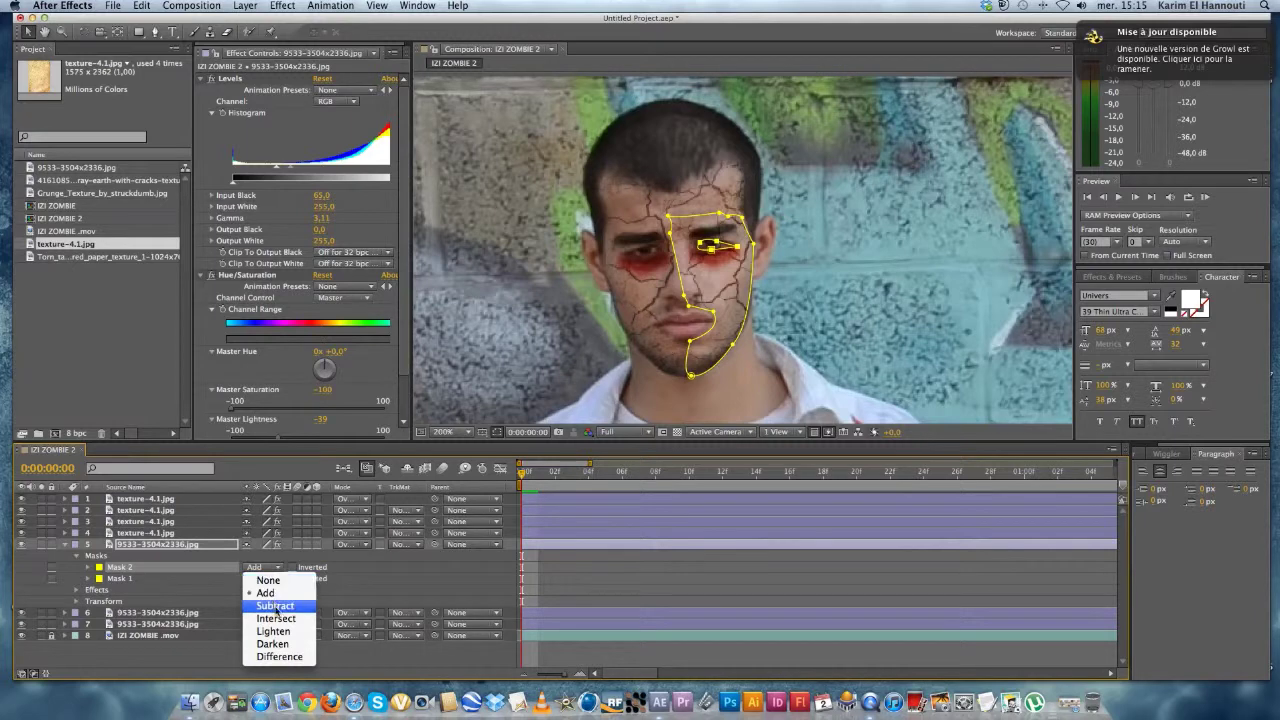
pyautogui.click(275, 606)
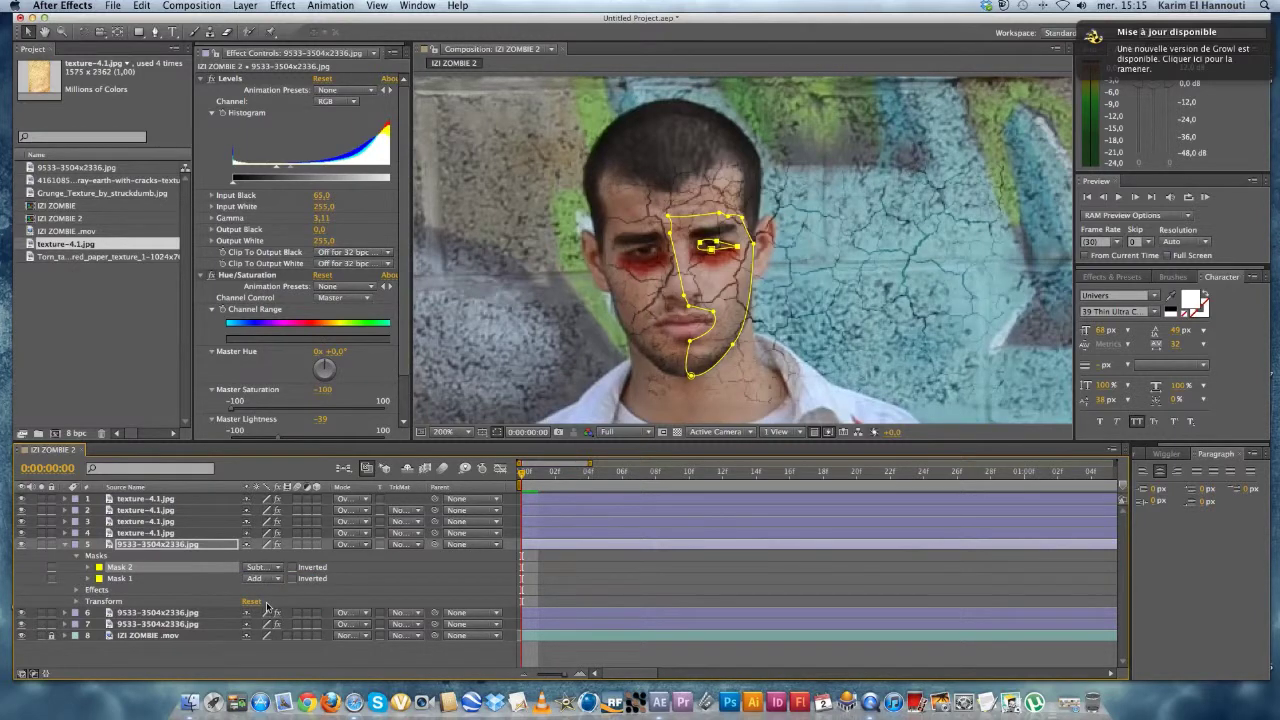
# Undo the Subtract mode and remove the eye mask from layer 5, leaving only Mask 1.
pyautogui.press('super+z')
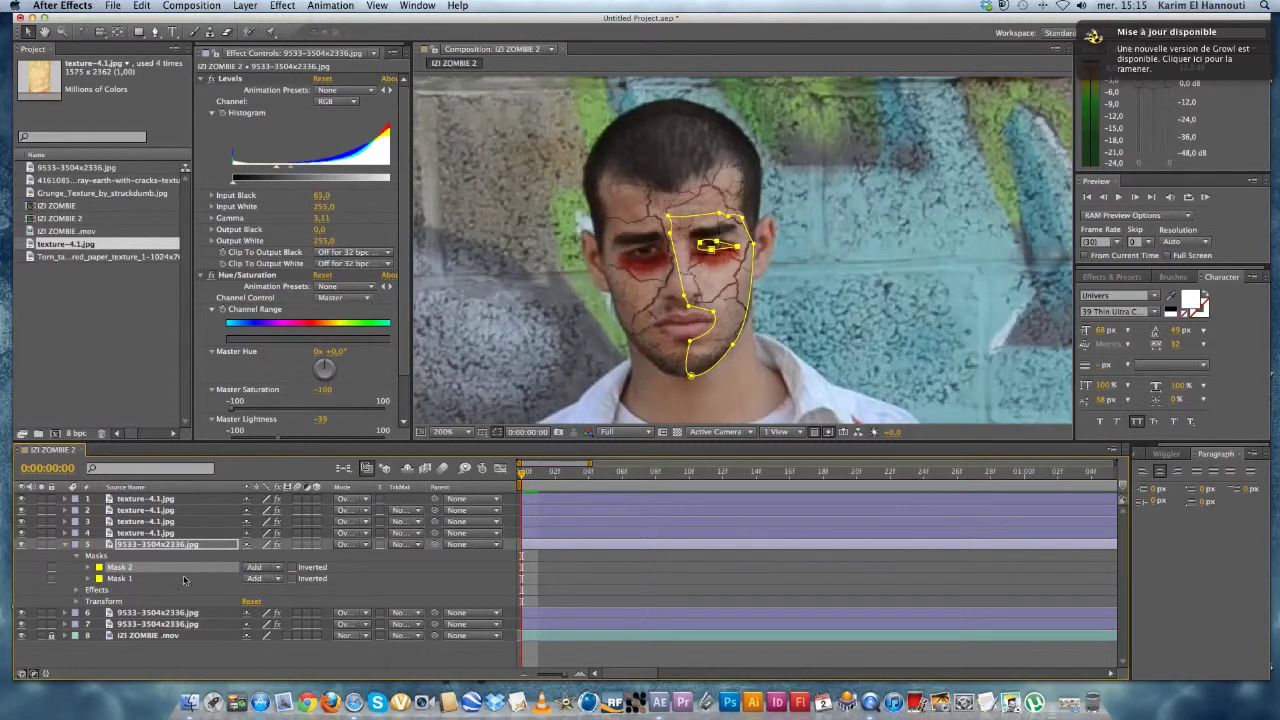
pyautogui.moveTo(148, 571); pyautogui.dragTo(146, 583)
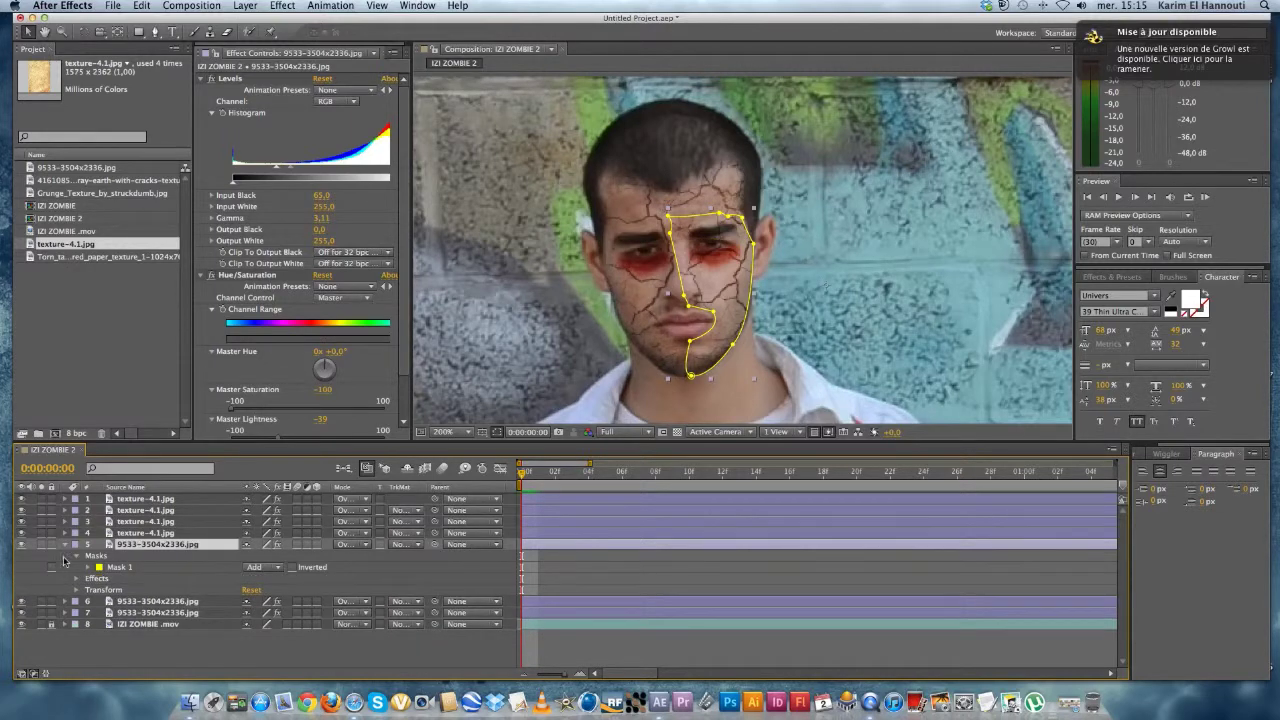
pyautogui.click(64, 544)
pyautogui.click(607, 320)
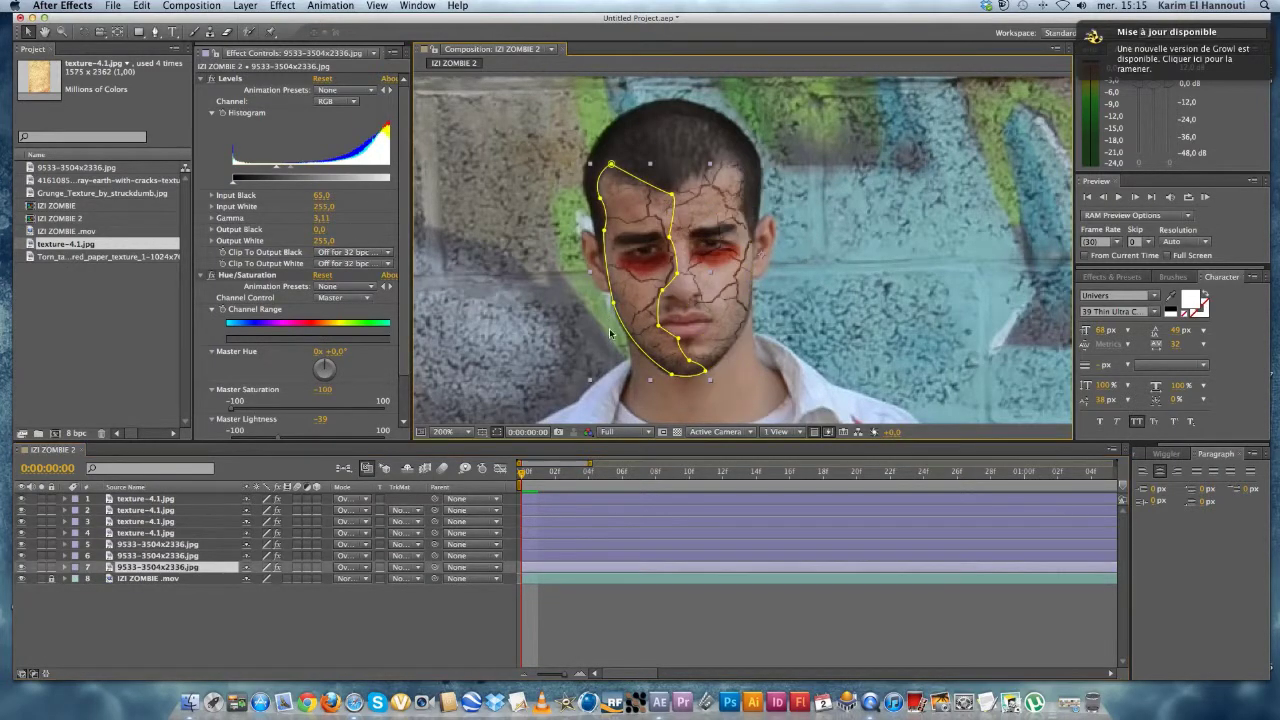
pyautogui.click(770, 253)
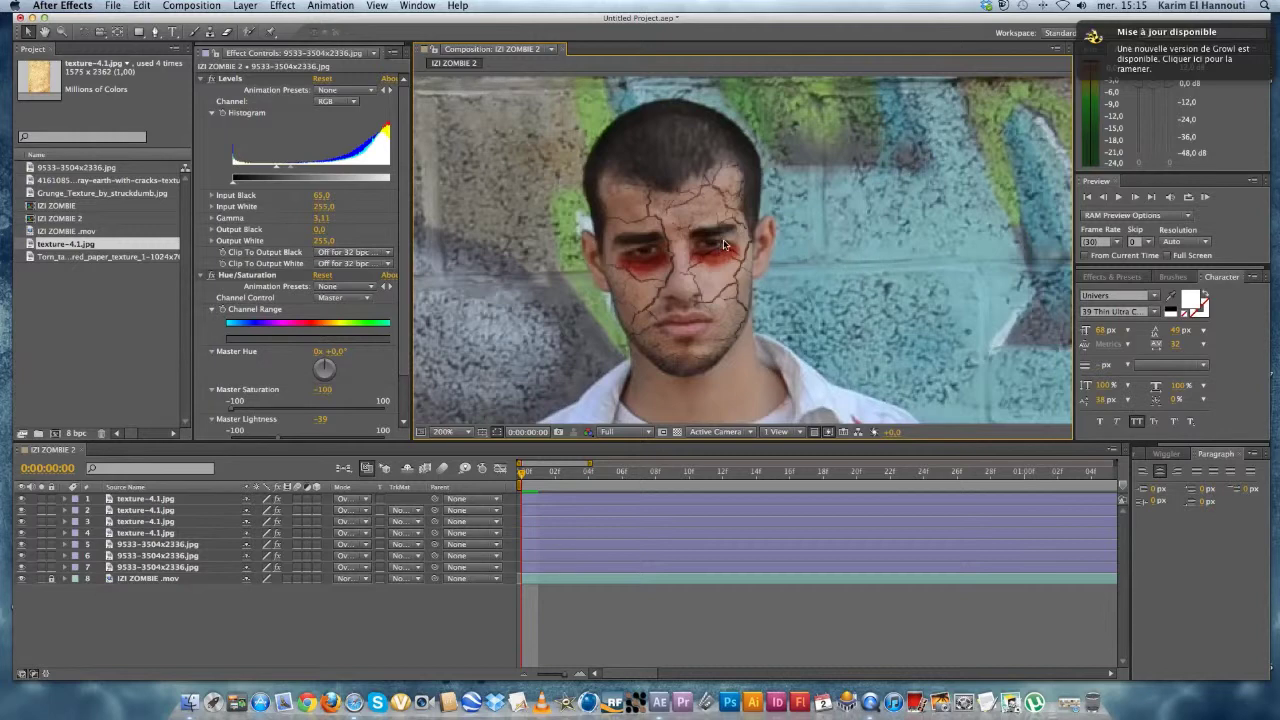
pyautogui.scroll(-1, 836, 251)
pyautogui.scroll(1, 836, 251)
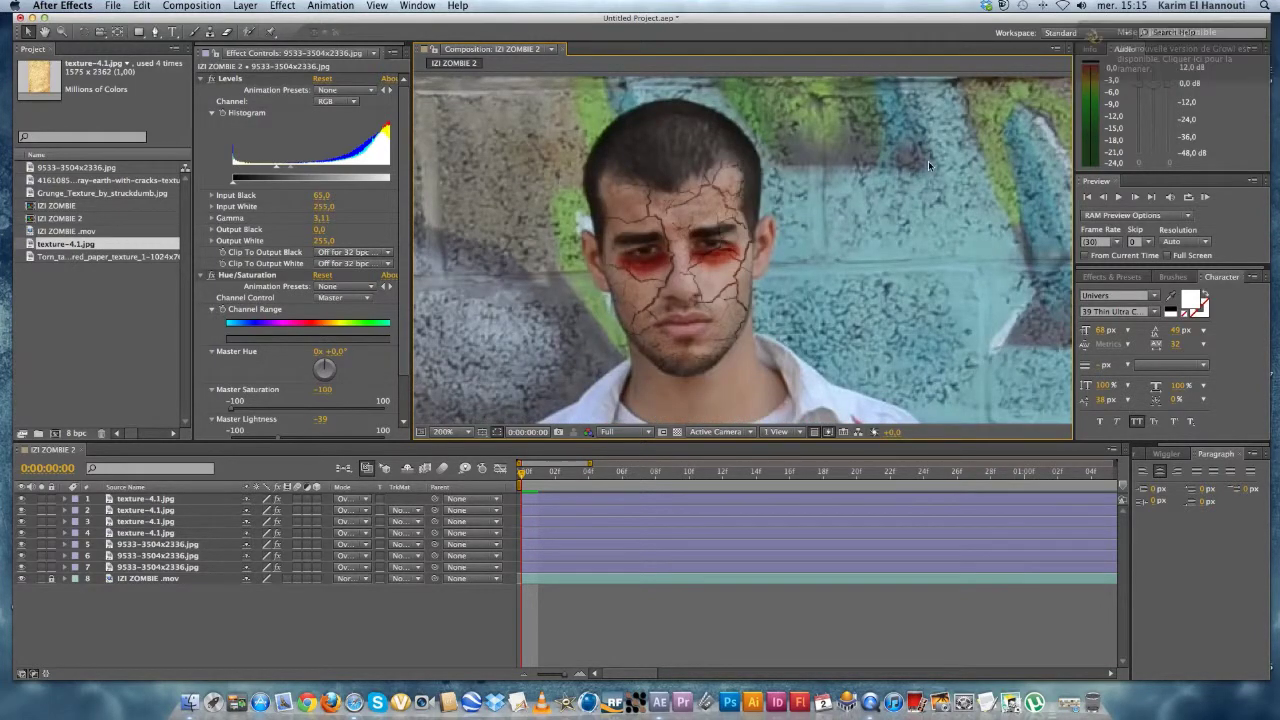
# Reshape the mask of crack texture layer 5 by lowering its upper points from the forehead to the right-hand eye.
pyautogui.click(722, 248)
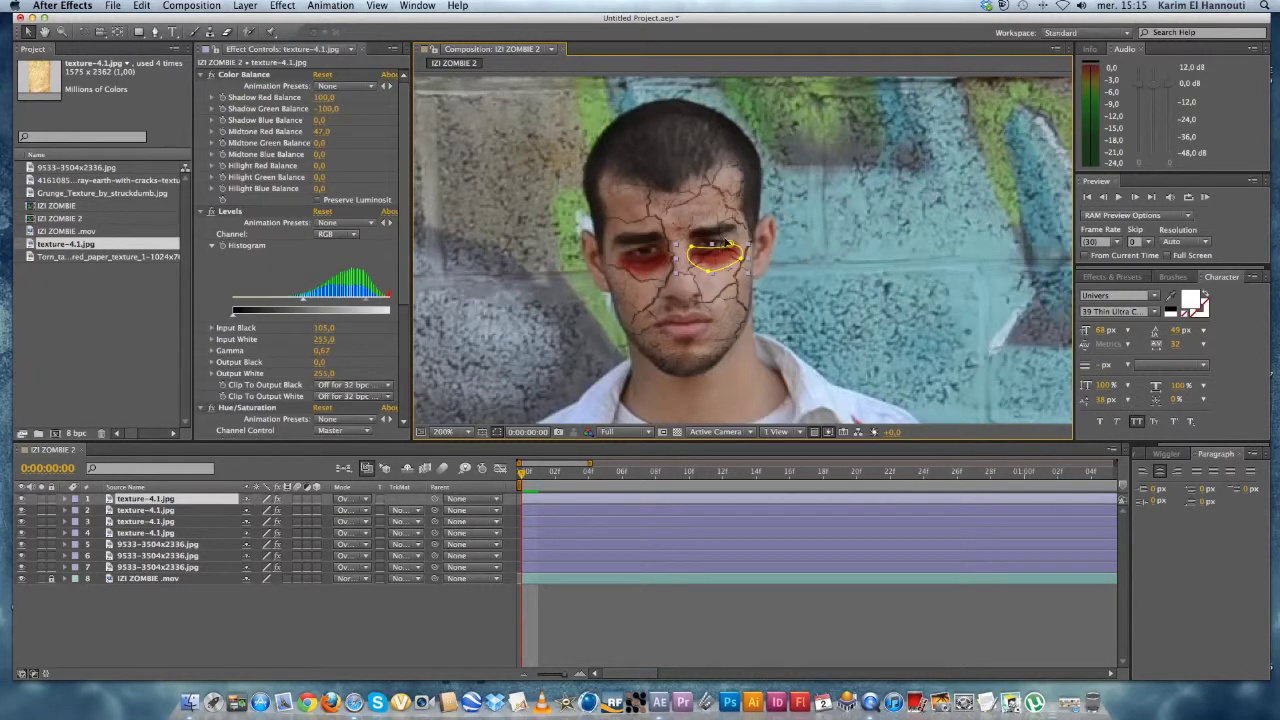
pyautogui.click(726, 241)
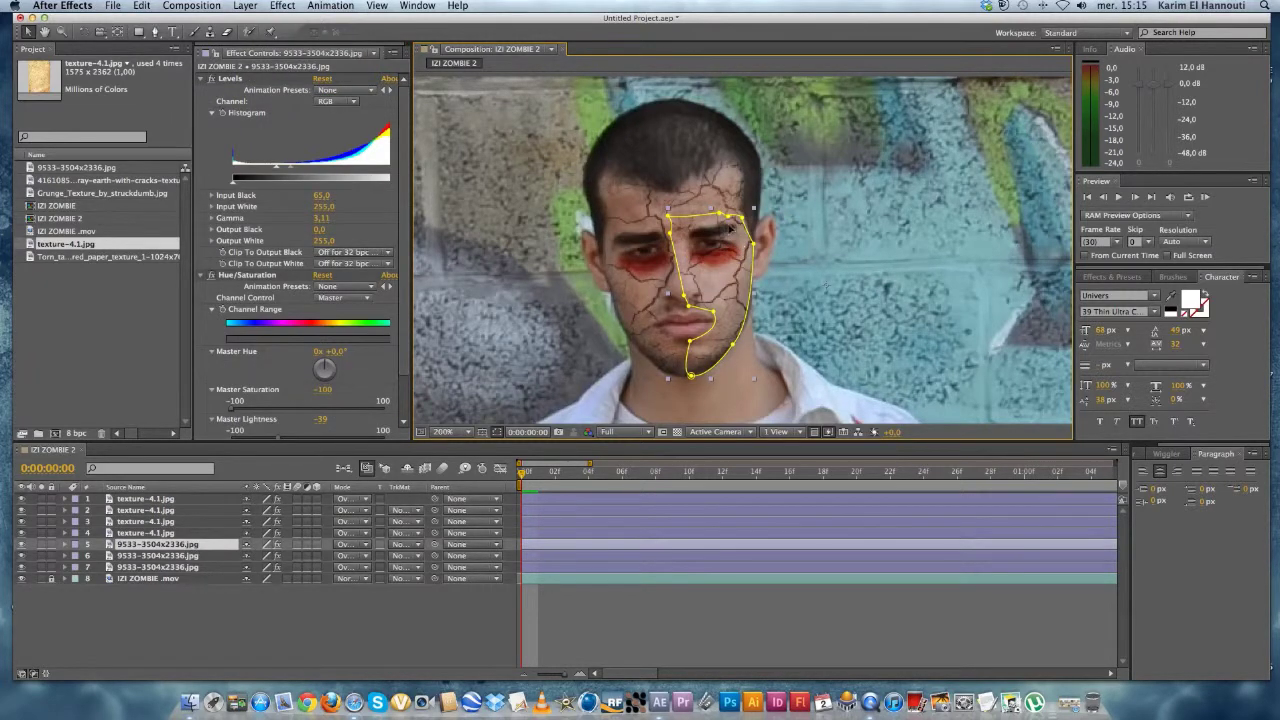
pyautogui.moveTo(720, 213); pyautogui.dragTo(716, 252)
pyautogui.moveTo(730, 220); pyautogui.dragTo(734, 245)
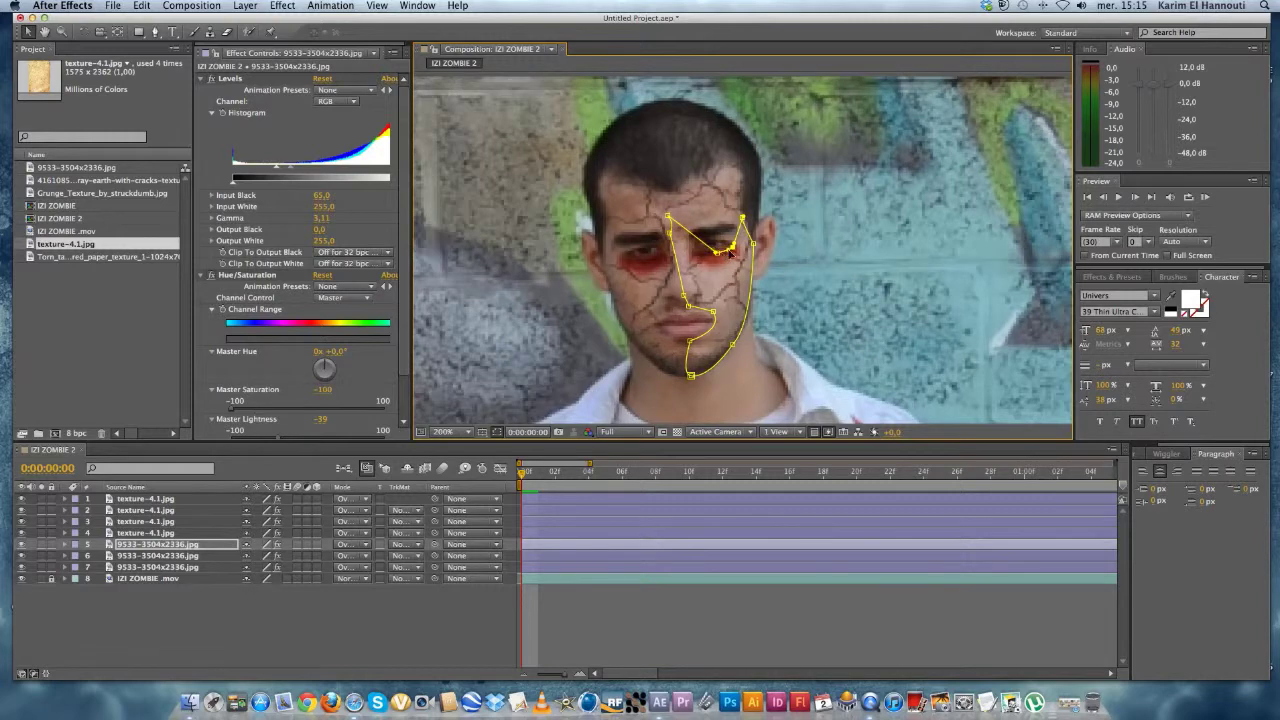
pyautogui.click(669, 217)
pyautogui.moveTo(669, 217); pyautogui.dragTo(692, 243)
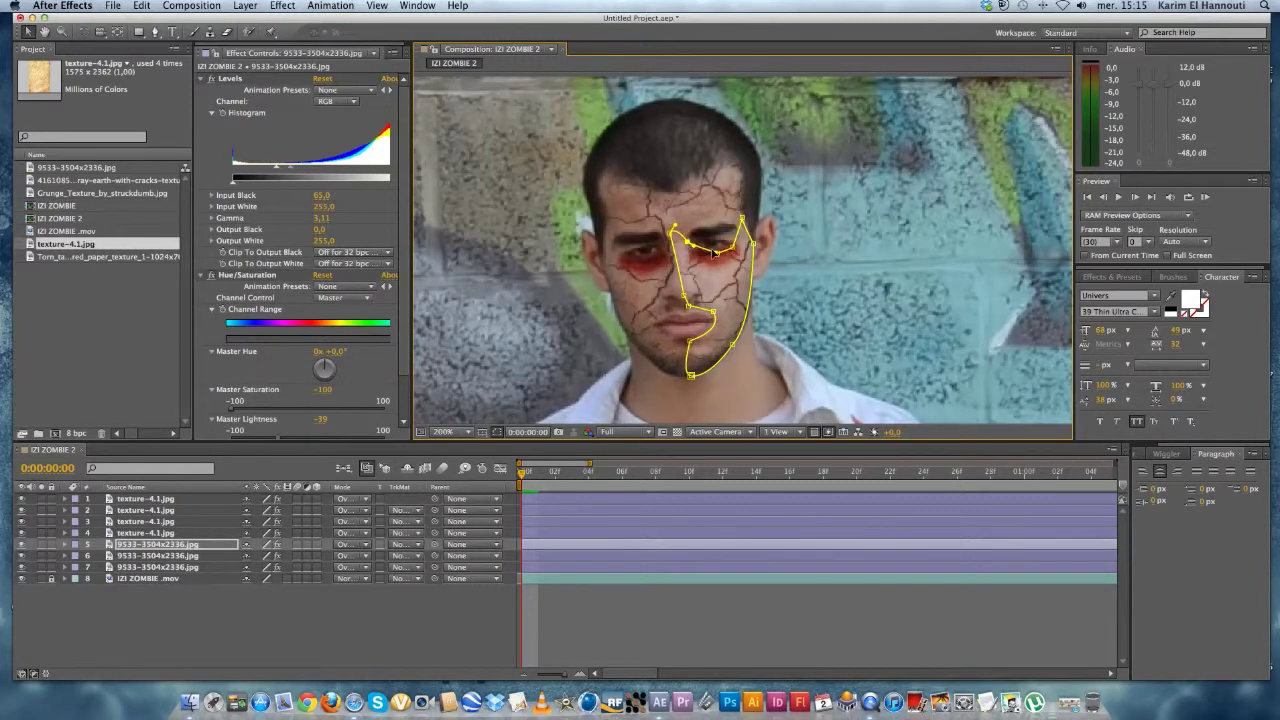
pyautogui.click(824, 240)
# Duplicate crack texture layer 5 and raise the copy's upper mask points from the eye to above the eyebrow.
pyautogui.click(716, 280)
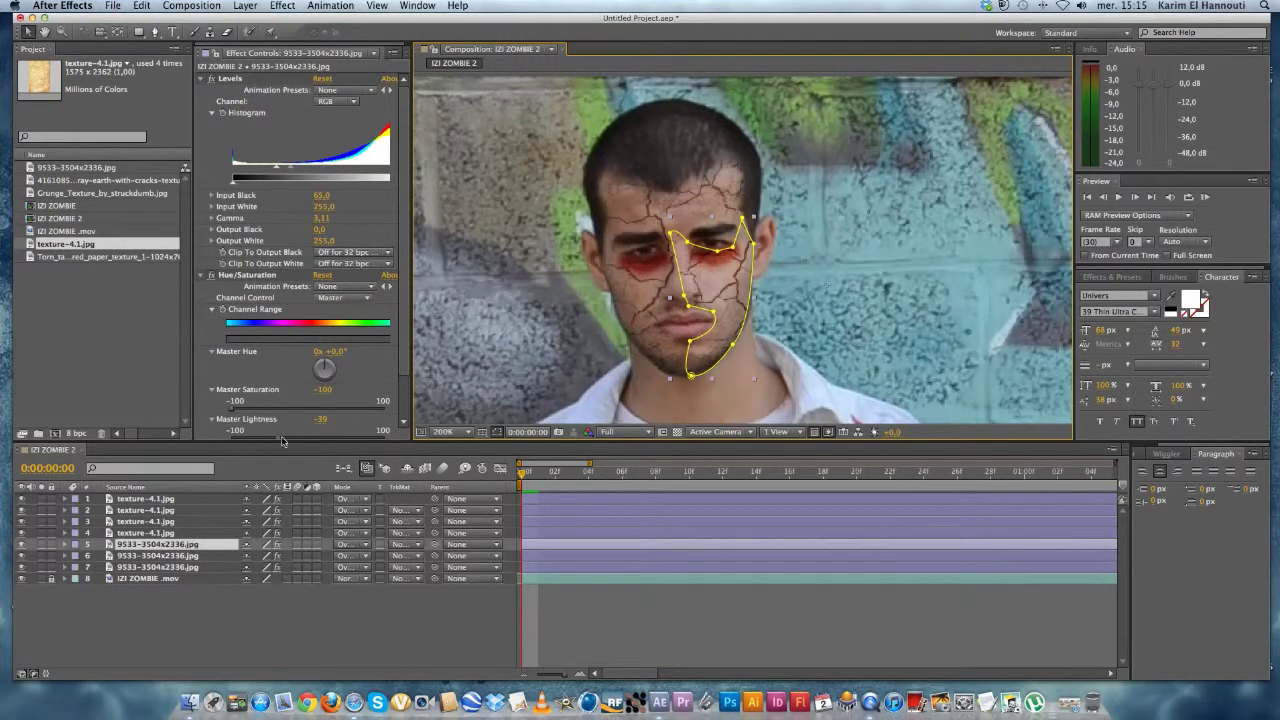
pyautogui.press('super+d')
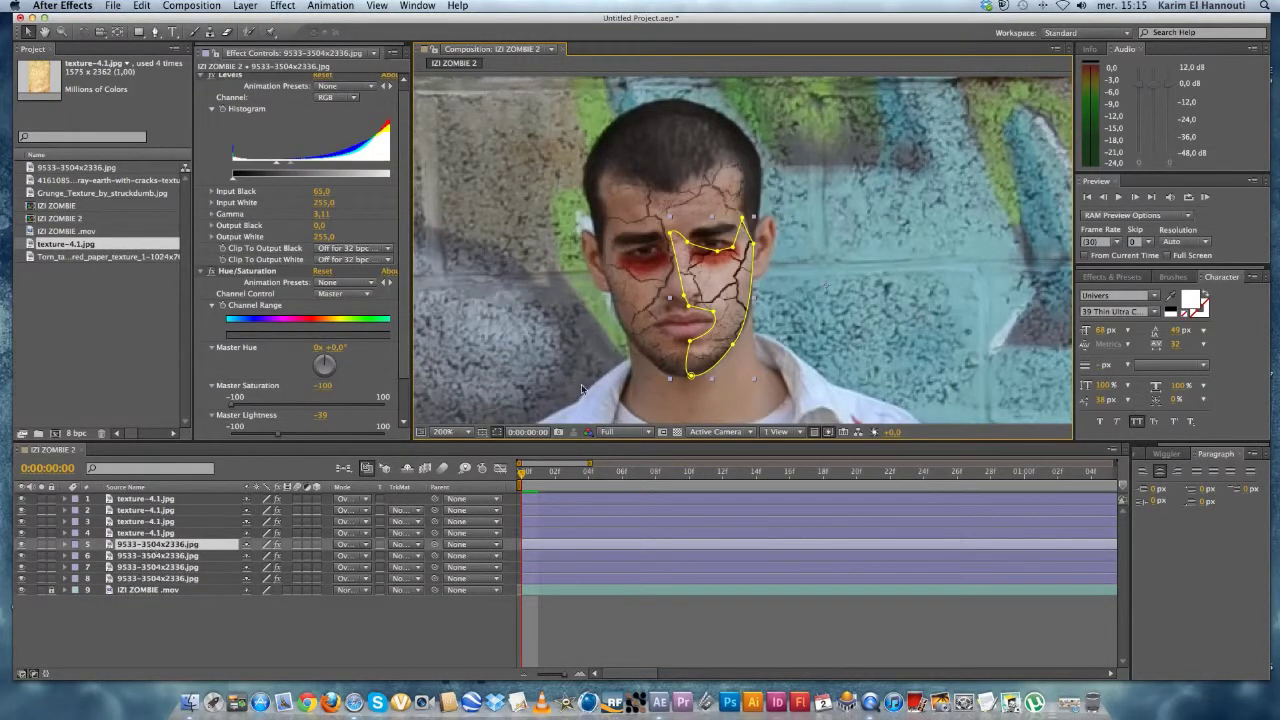
pyautogui.moveTo(716, 254); pyautogui.dragTo(664, 219)
# Delete the duplicate's lower mask points with the Delete Vertex tool, keeping only a strip above the right-hand eyebrow.
pyautogui.click(154, 32)
pyautogui.moveTo(154, 34); pyautogui.dragTo(205, 61)
pyautogui.click(691, 376)
pyautogui.click(732, 344)
pyautogui.click(689, 342)
pyautogui.click(713, 311)
pyautogui.click(688, 306)
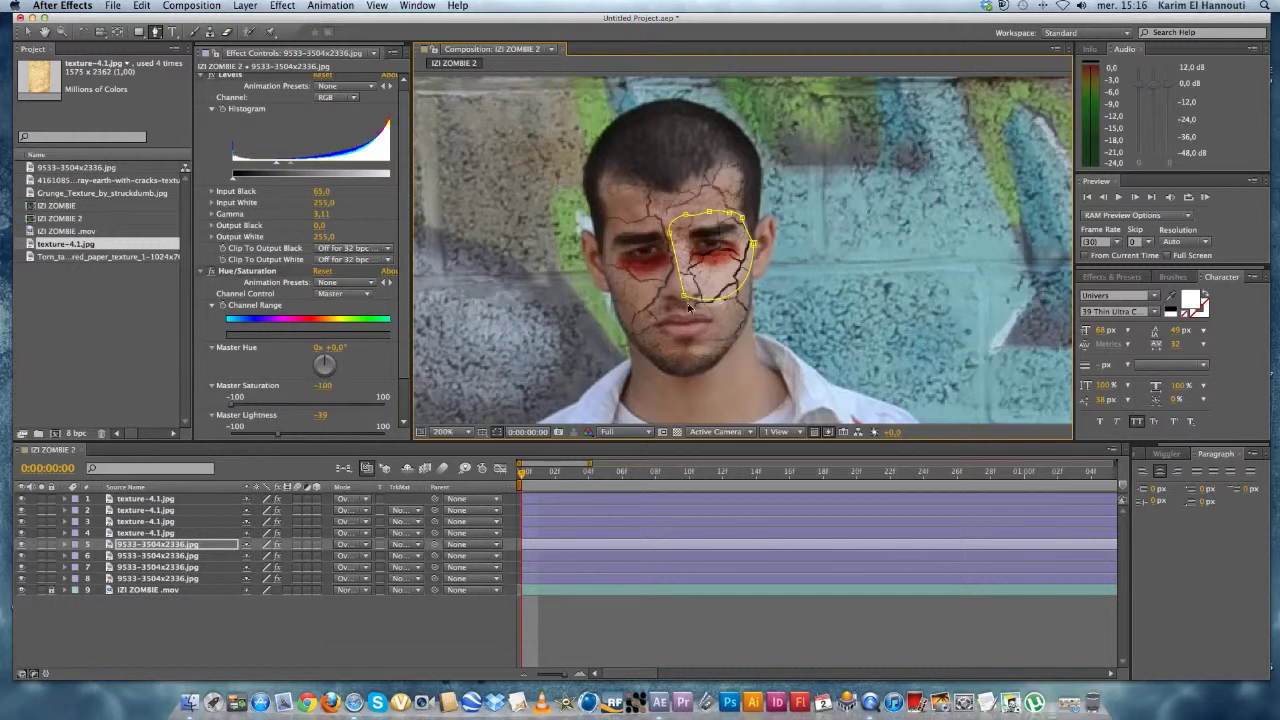
pyautogui.click(684, 296)
pyautogui.click(753, 244)
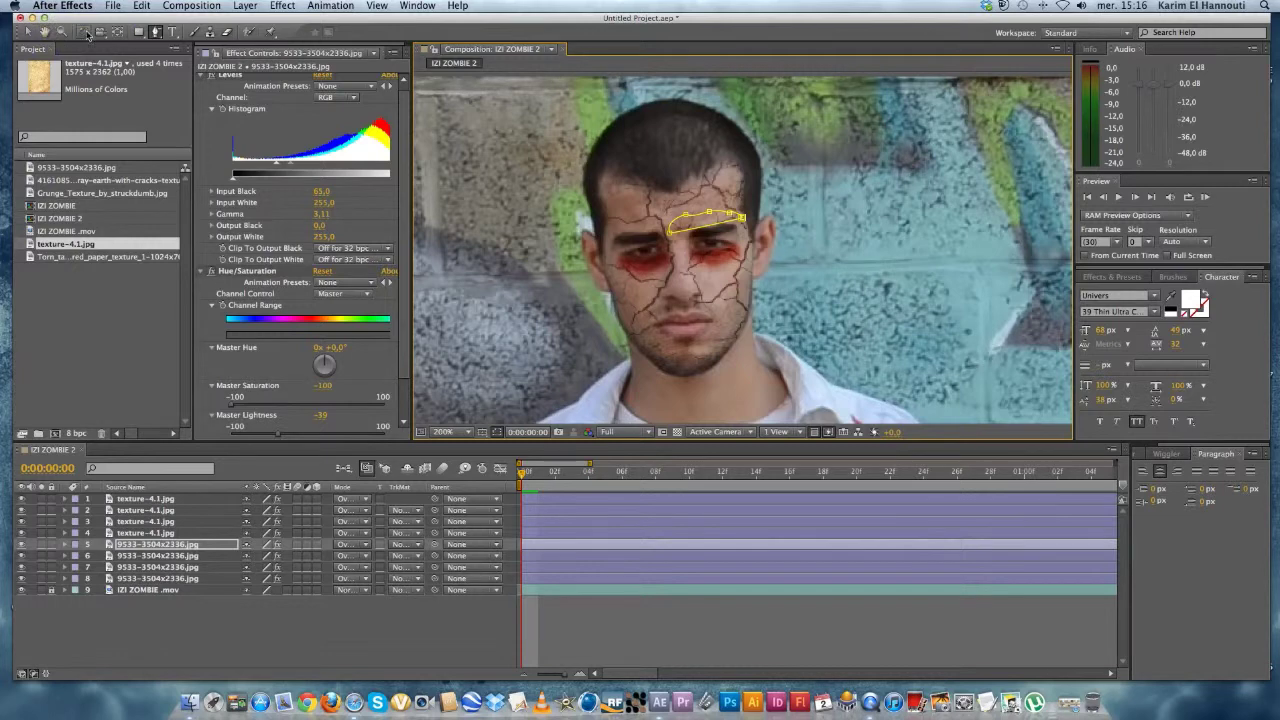
# Move the eyebrow mask's outer corner point slightly down to the end of the eyebrow and deselect the layer.
pyautogui.moveTo(155, 33); pyautogui.dragTo(172, 37)
pyautogui.click(30, 32)
pyautogui.moveTo(742, 217); pyautogui.dragTo(748, 229)
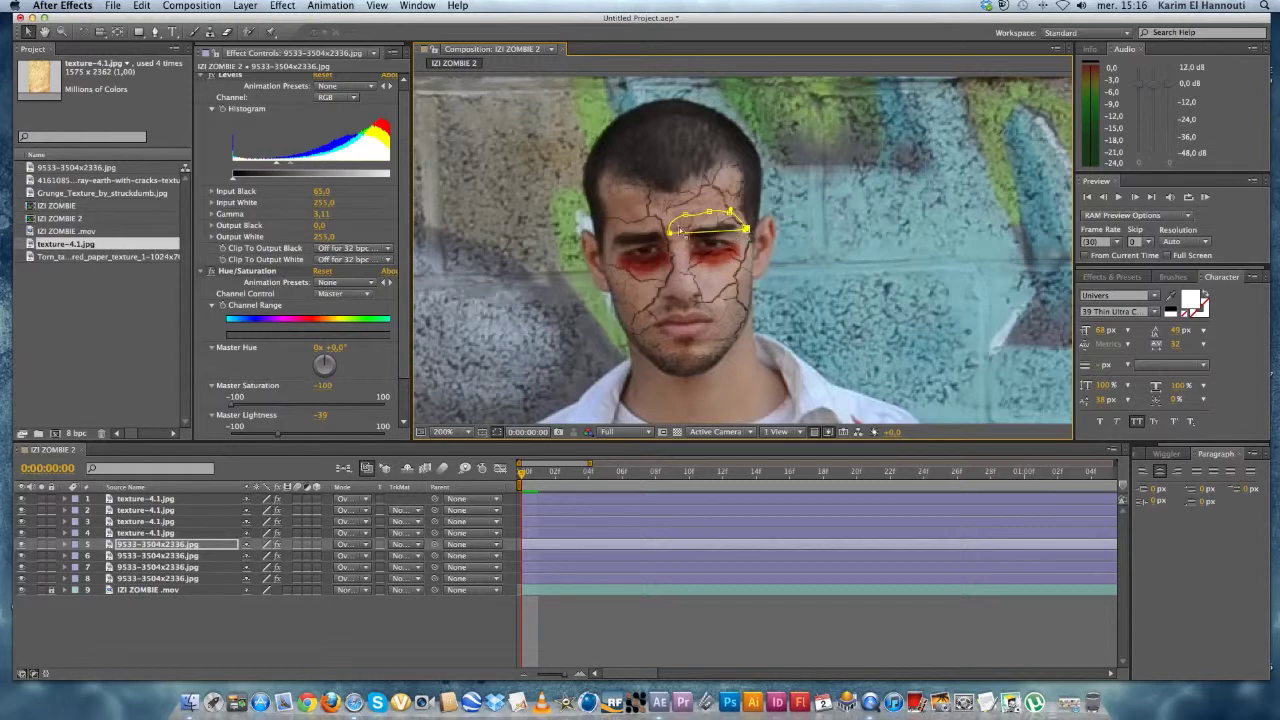
pyautogui.click(860, 260)
pyautogui.click(850, 258)
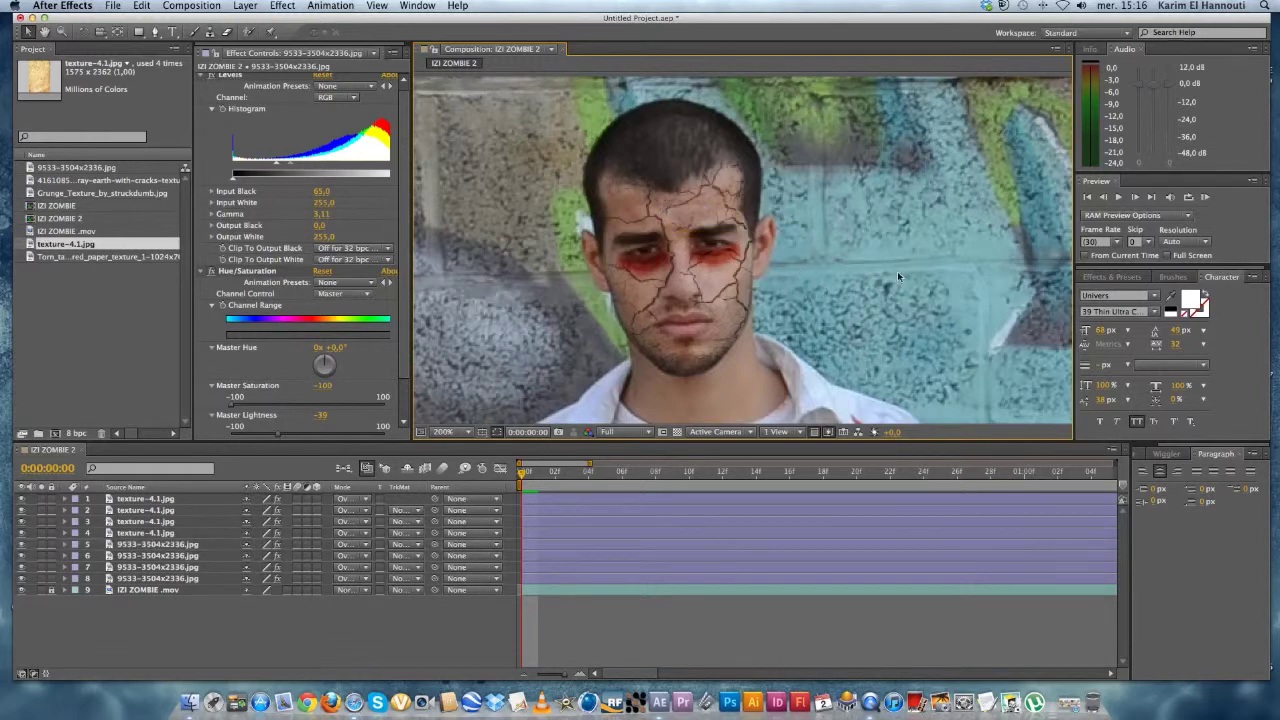
# Reshape the cheek mask on crack texture layer 6 so its upper edge runs below the red patch under the eye.
pyautogui.scroll(-1, 897, 276)
pyautogui.press(',')
pyautogui.press('.')
pyautogui.press('.')
pyautogui.click(716, 266)
pyautogui.click(716, 266)
pyautogui.click(733, 291)
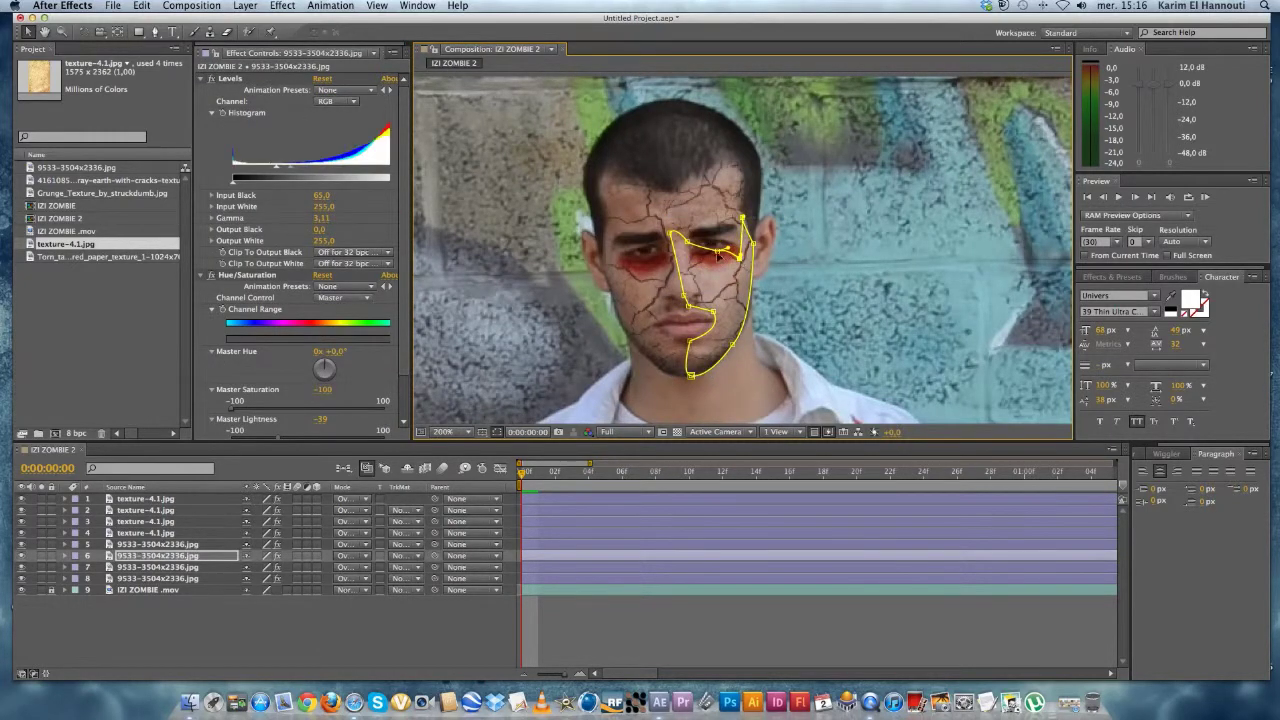
pyautogui.moveTo(712, 262); pyautogui.dragTo(683, 253)
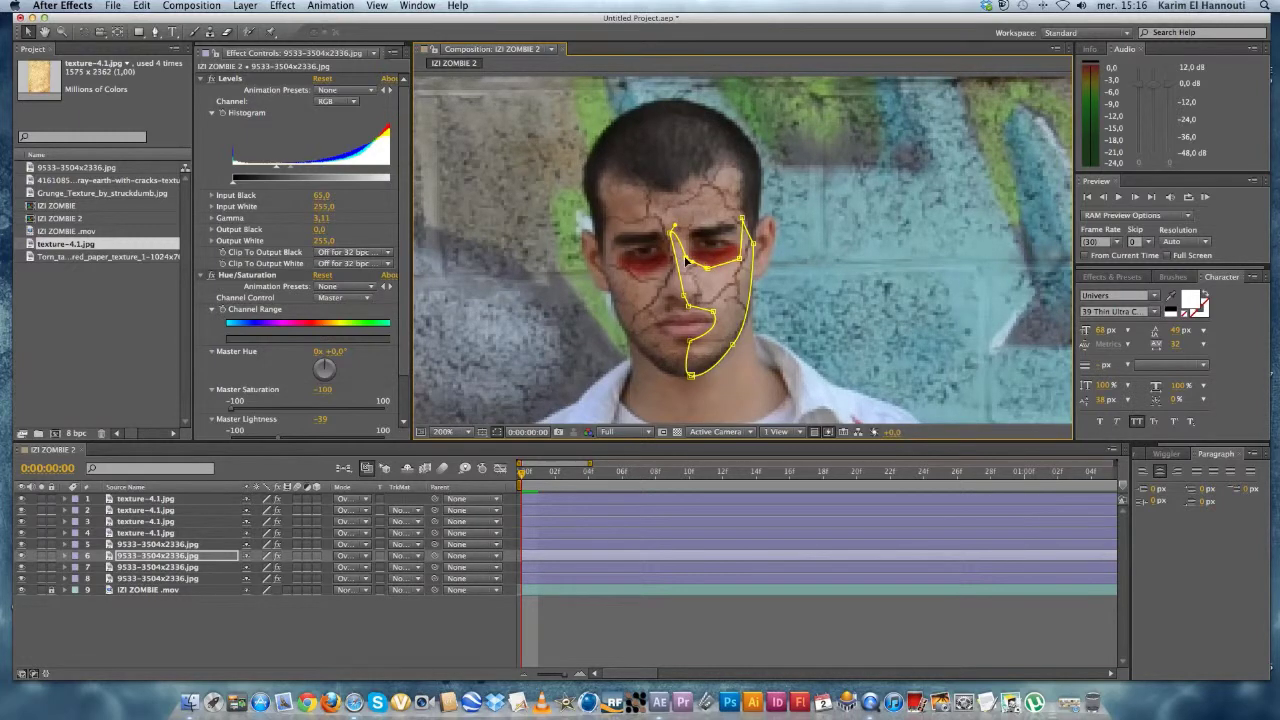
pyautogui.moveTo(675, 225); pyautogui.dragTo(695, 219)
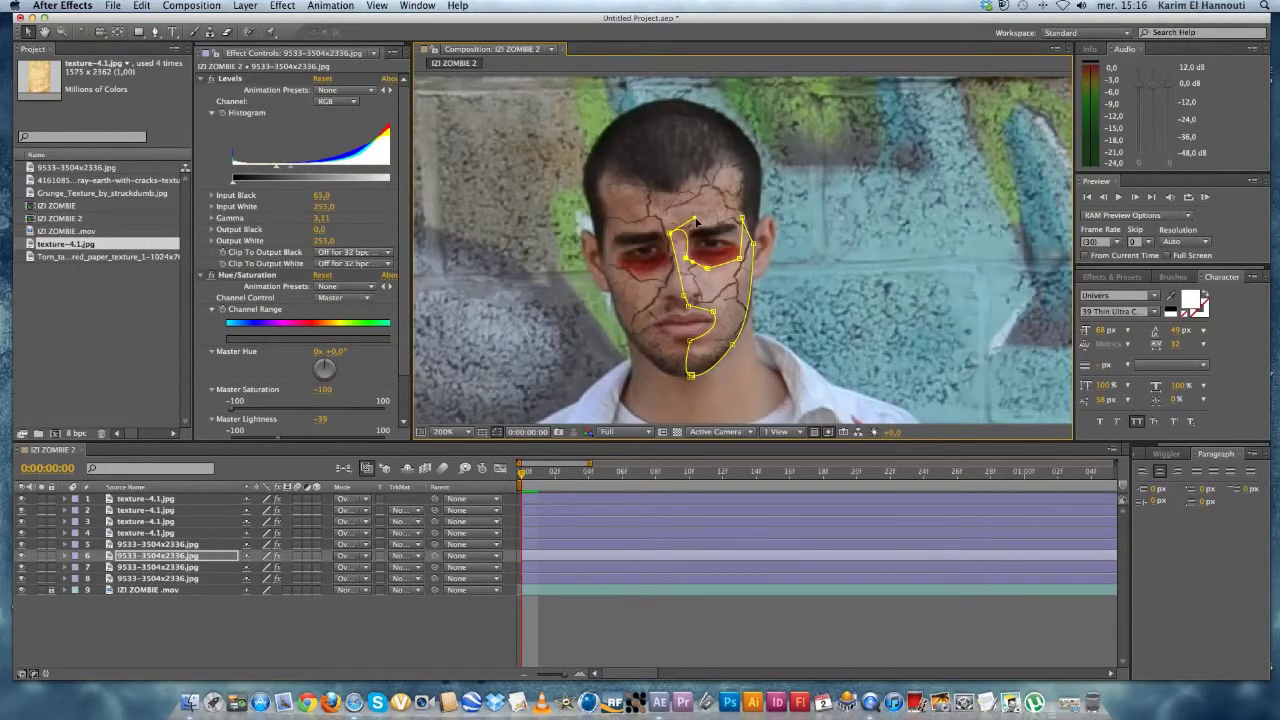
pyautogui.press('F2')
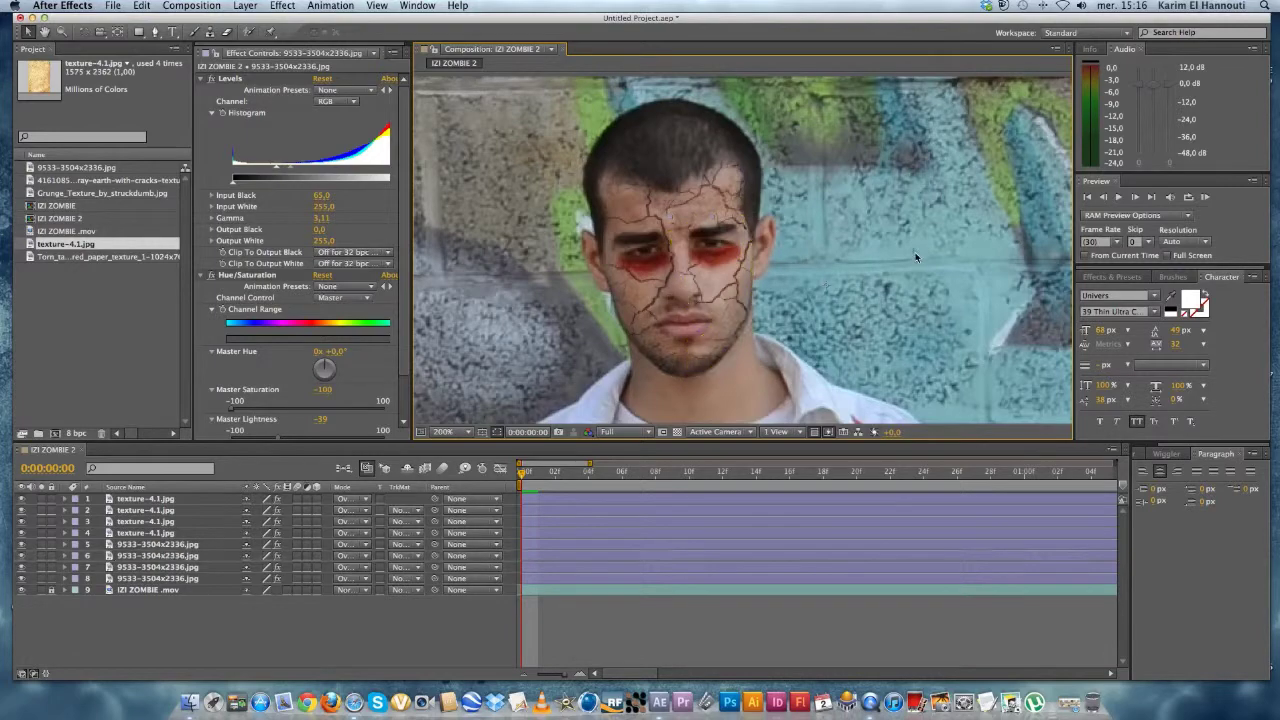
# Set the Levels Input Black to 232 on texture layer 4, the inner red patch under the left-hand eye.
pyautogui.press(',')
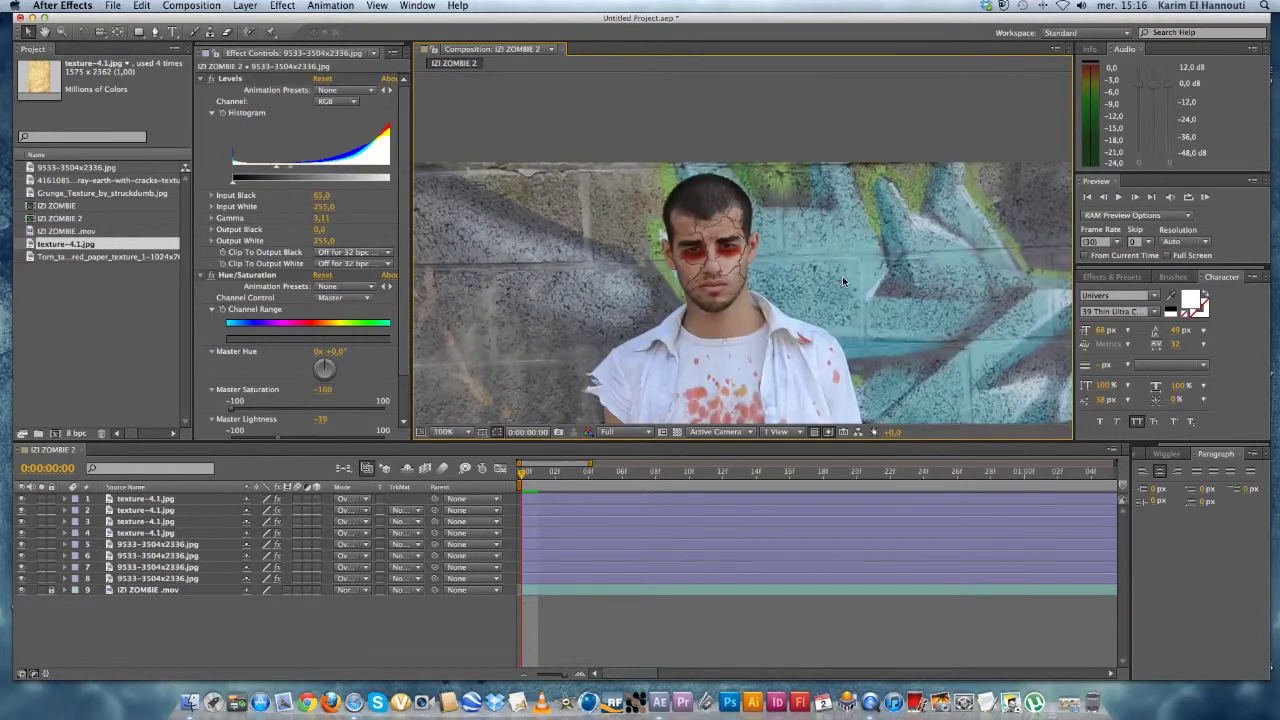
pyautogui.press('.')
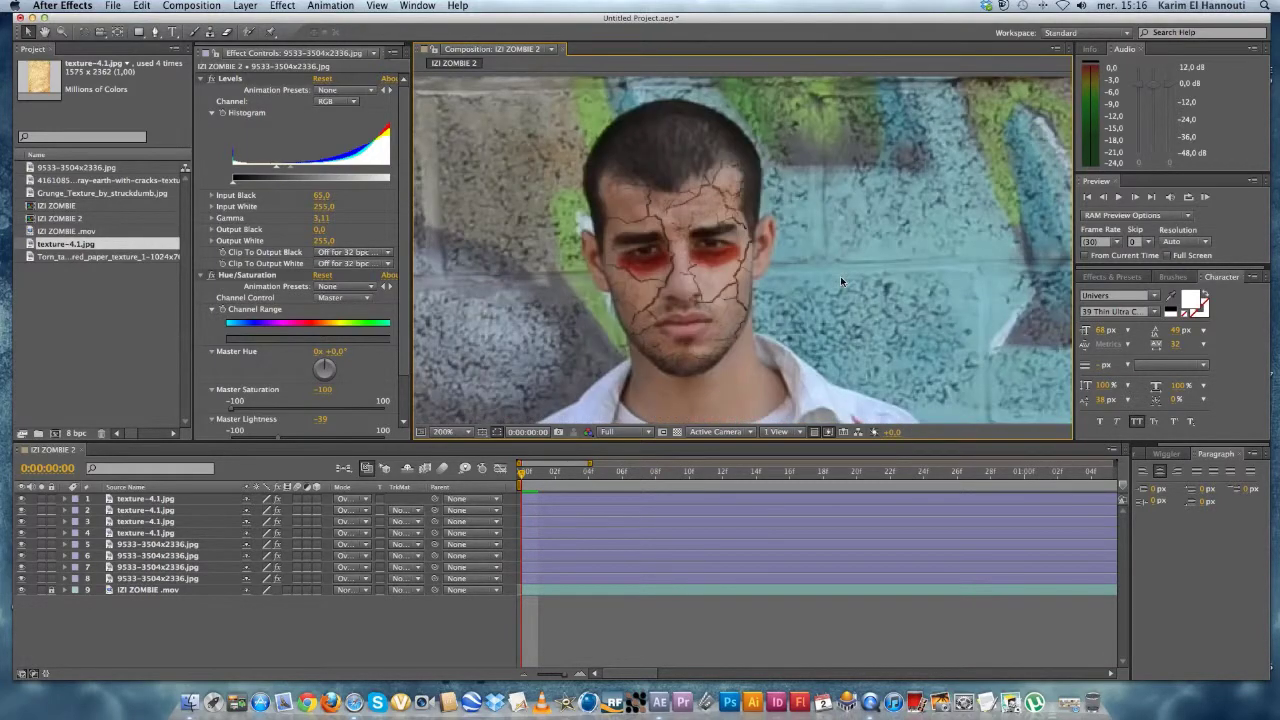
pyautogui.click(649, 270)
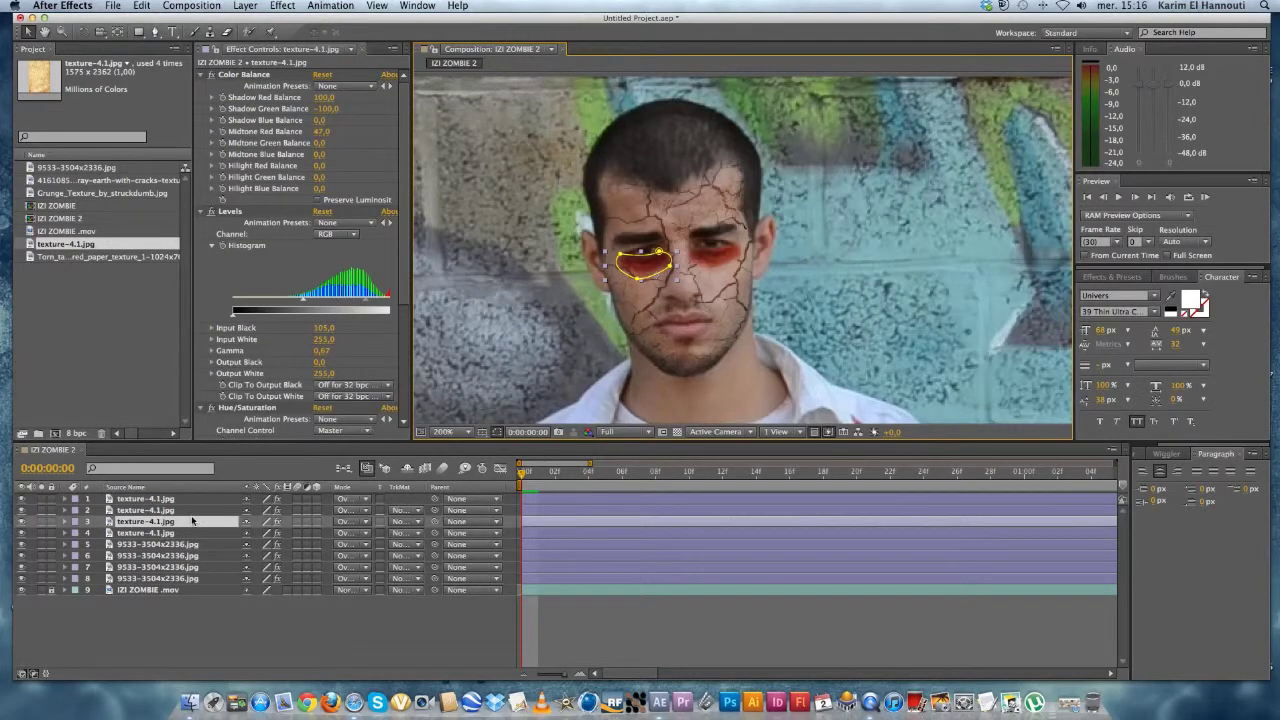
pyautogui.click(163, 533)
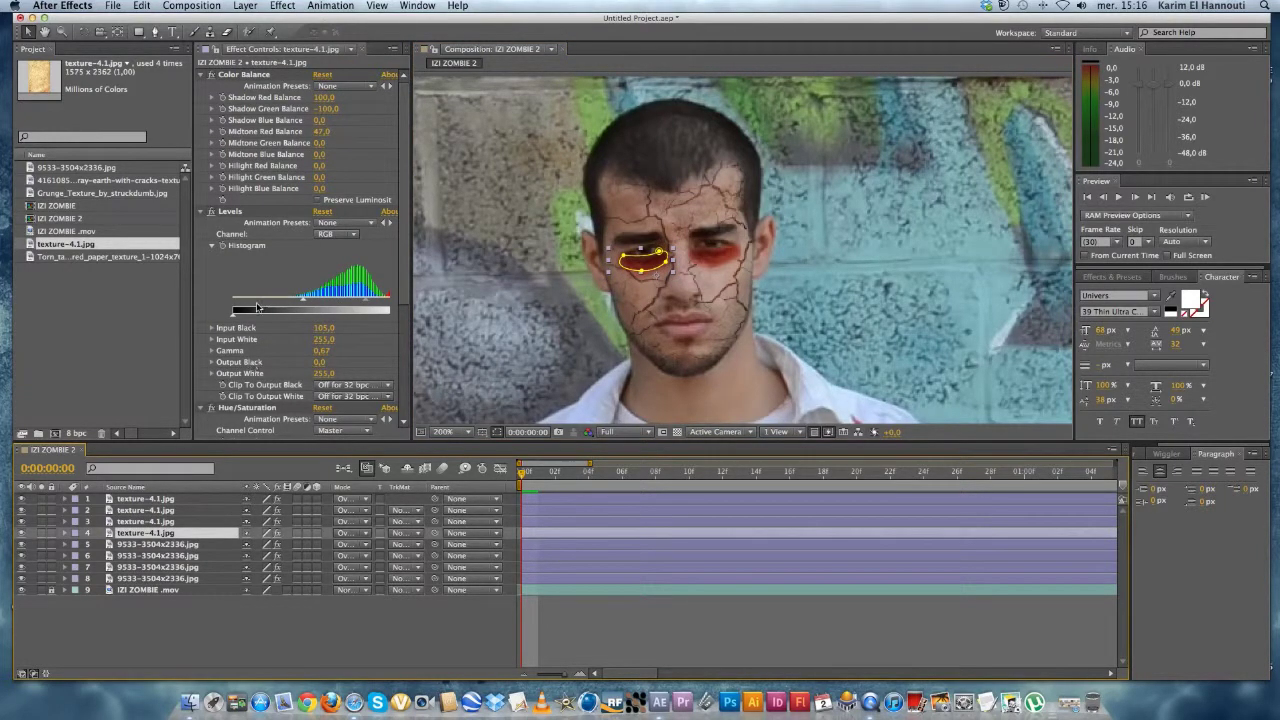
pyautogui.moveTo(303, 302); pyautogui.dragTo(389, 303)
pyautogui.click(587, 329)
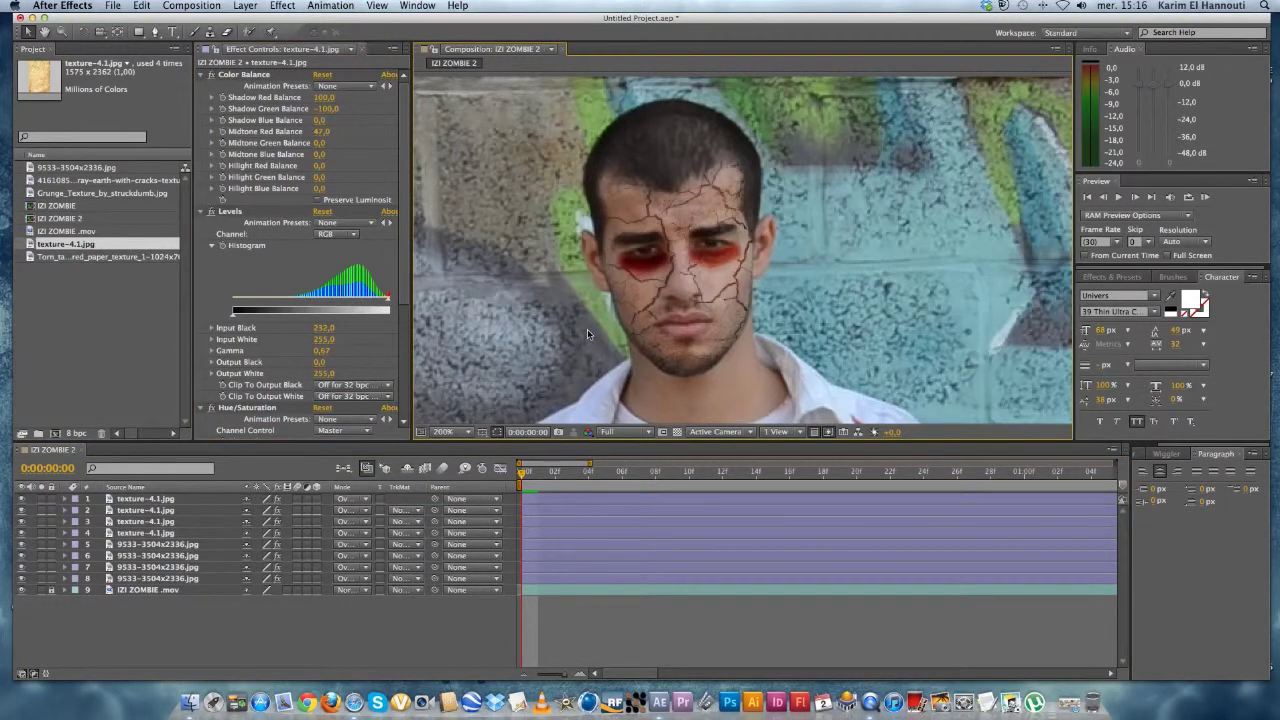
# Set the Levels Input Black to 245 on texture layer 2, the inner red patch under the right-hand eye.
pyautogui.click(153, 511)
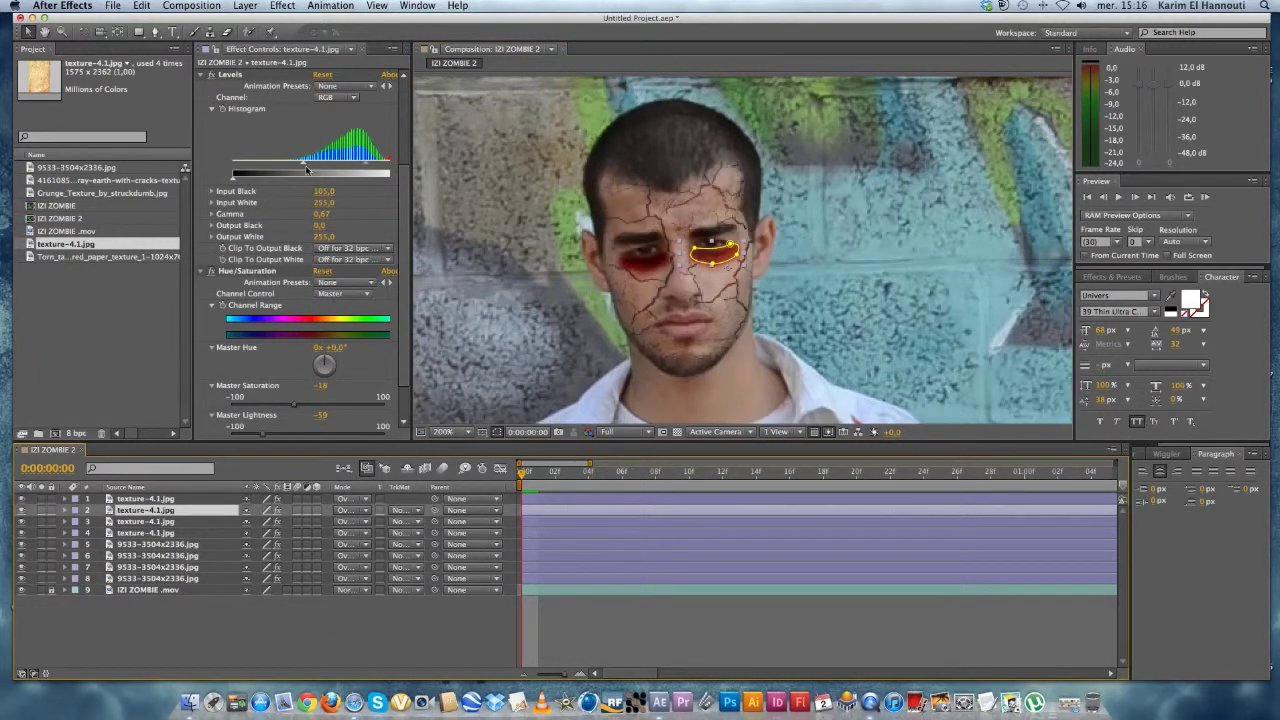
pyautogui.moveTo(305, 165); pyautogui.dragTo(378, 167)
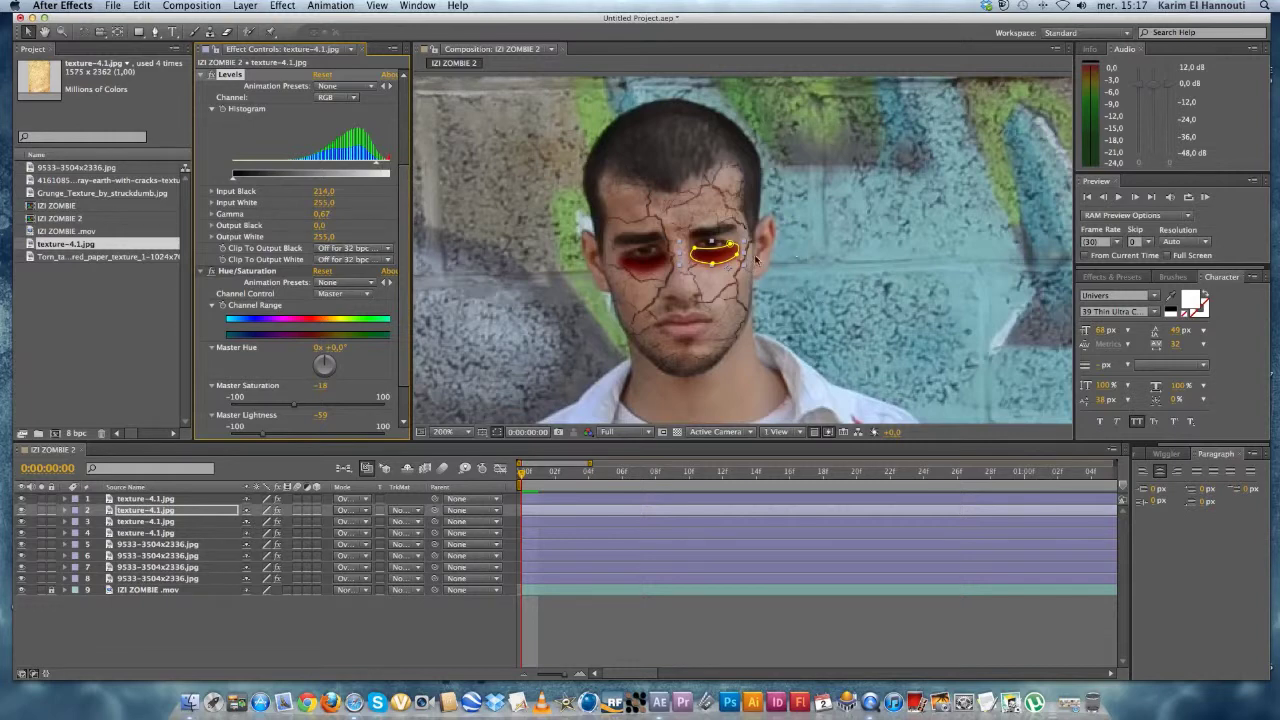
pyautogui.moveTo(378, 167); pyautogui.dragTo(397, 167)
pyautogui.click(535, 266)
pyautogui.scroll(-1, 593, 286)
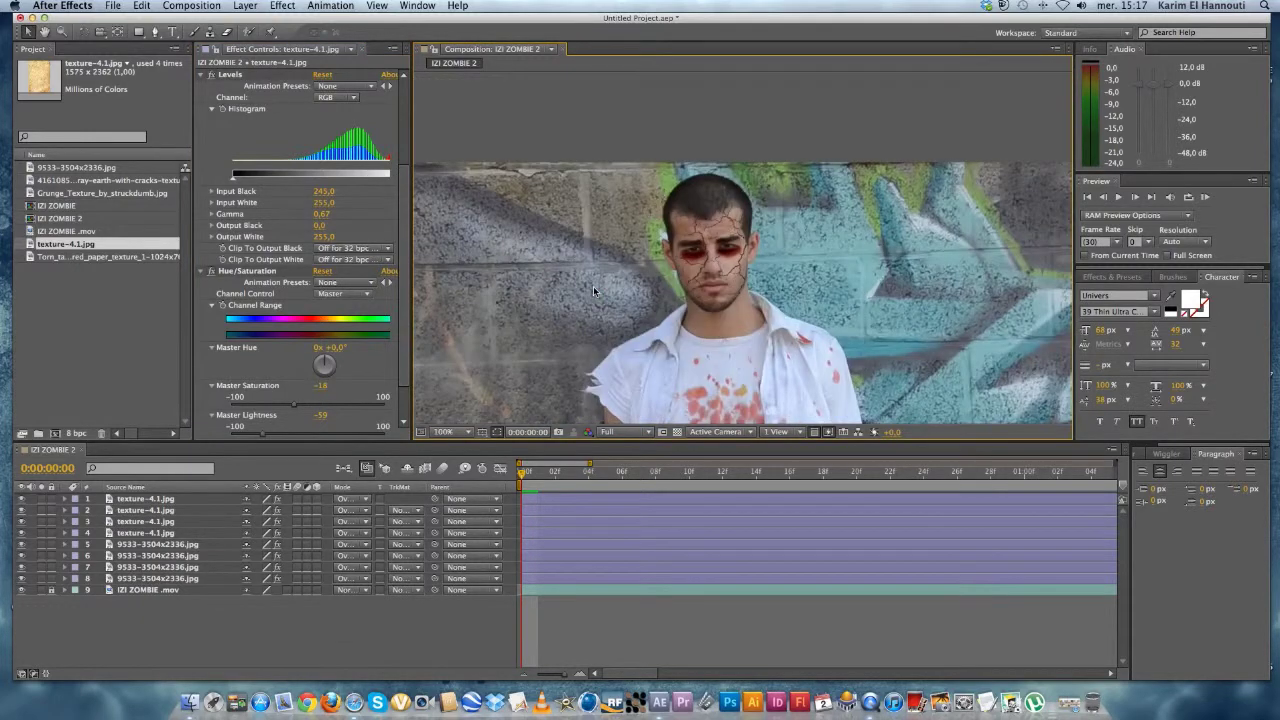
# Preview the finished ZOMBIE SCENES.mov from the desktop as a reference and return to the After Effects project.
pyautogui.click(32, 18)
pyautogui.click(101, 546)
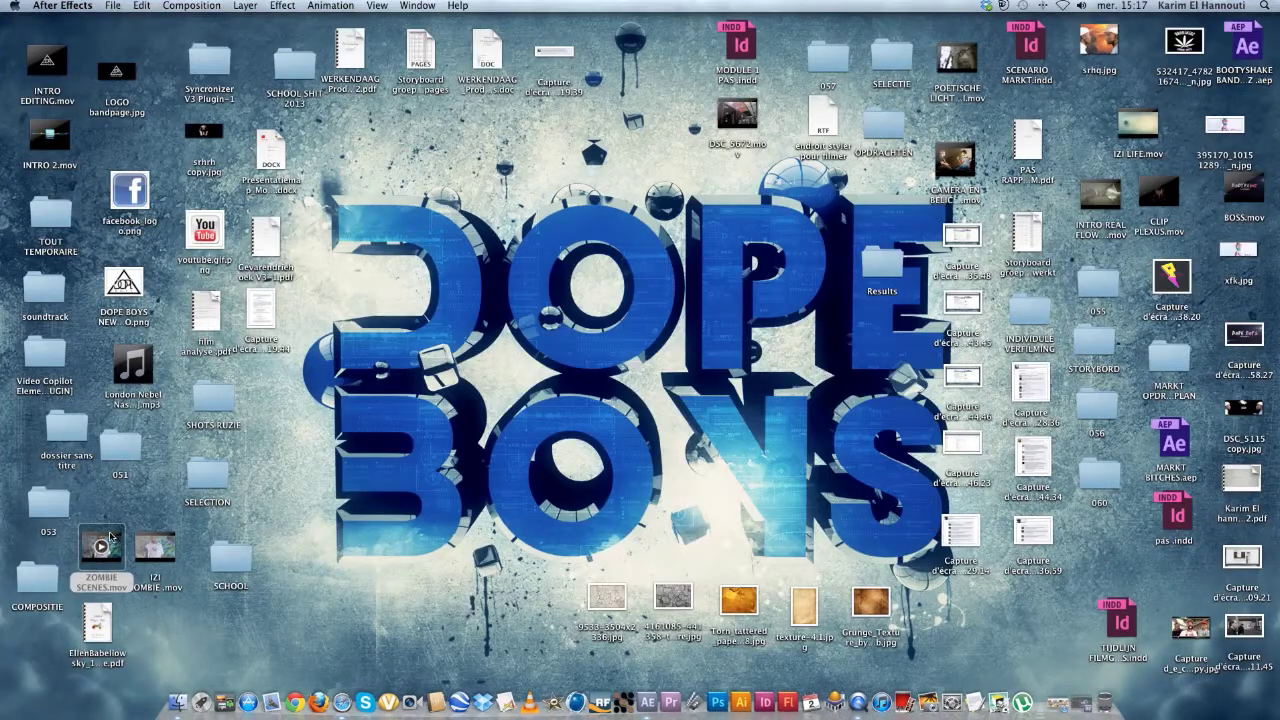
pyautogui.press('space')
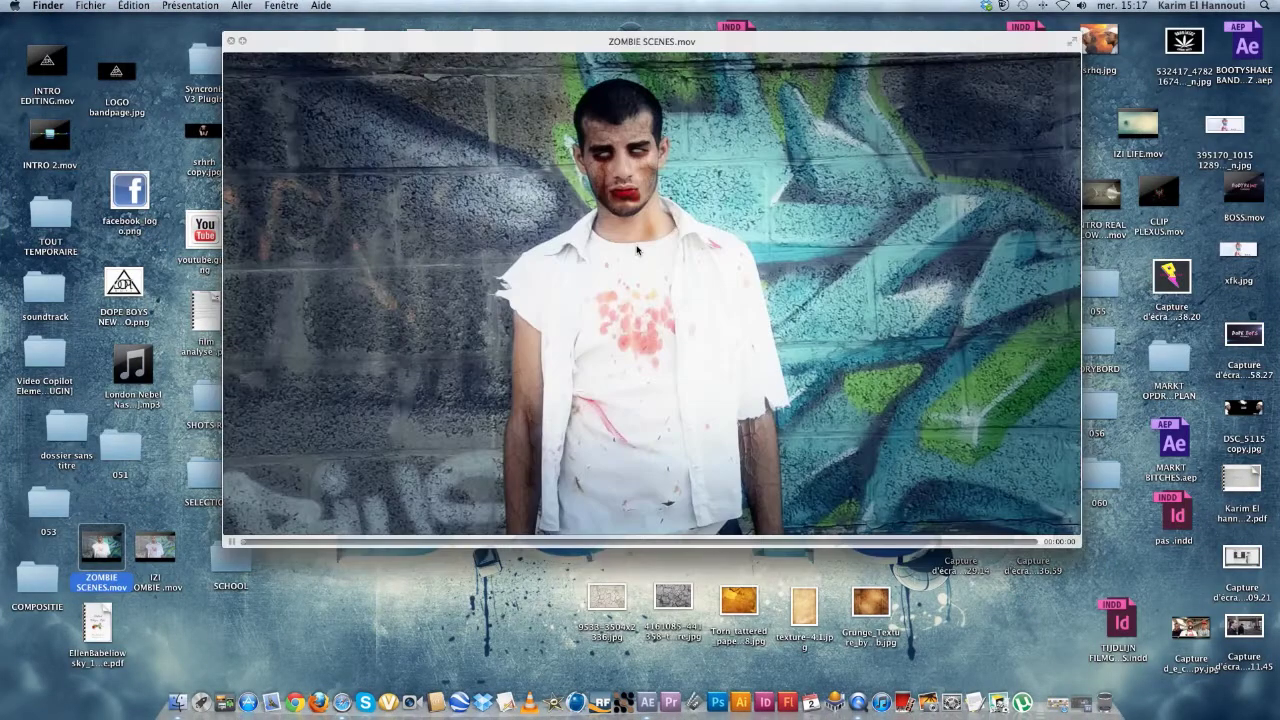
pyautogui.click(231, 41)
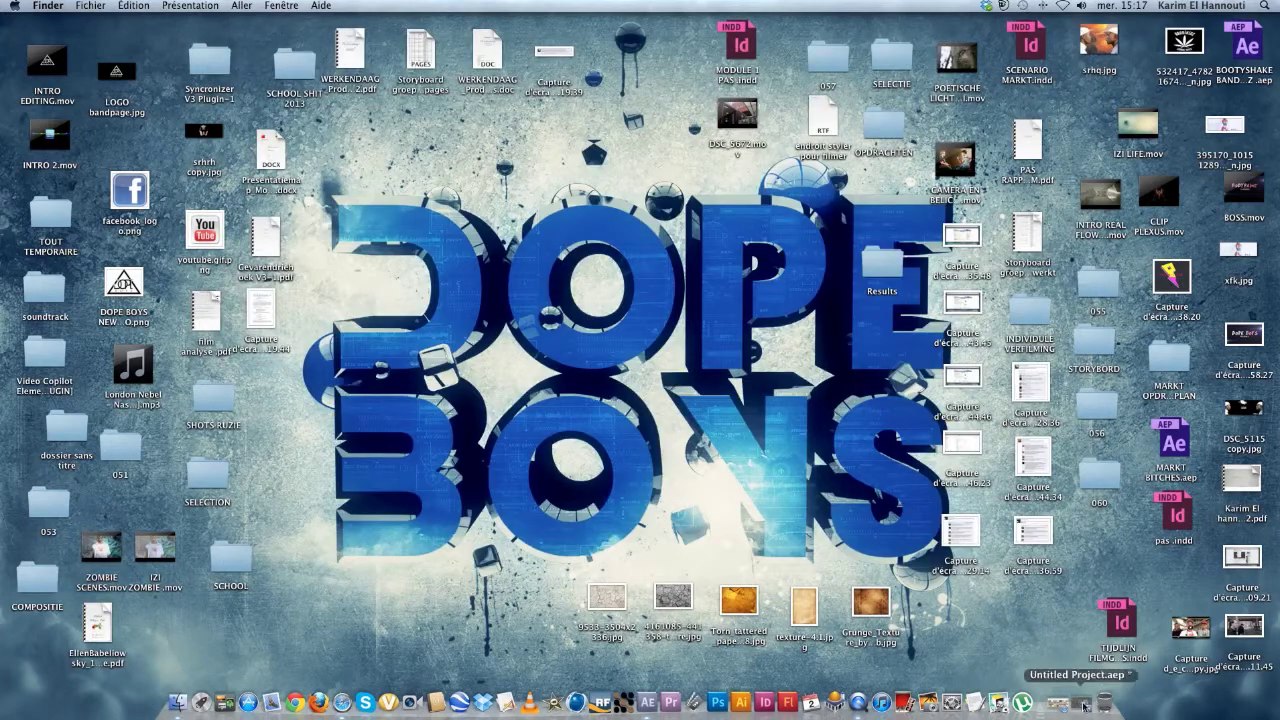
pyautogui.click(1082, 703)
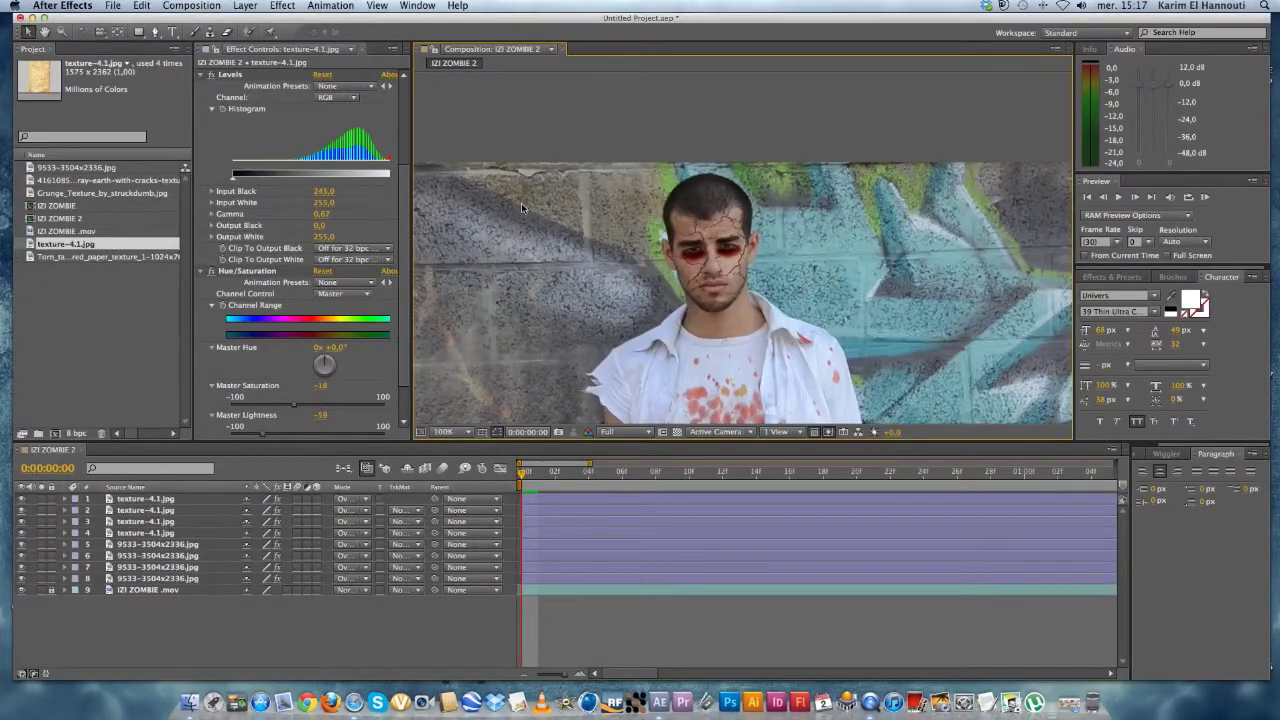
# Set the Hue/Saturation Master Saturation to -47 on texture layer 4 under the left-hand eye and deselect the layer.
pyautogui.click(147, 522)
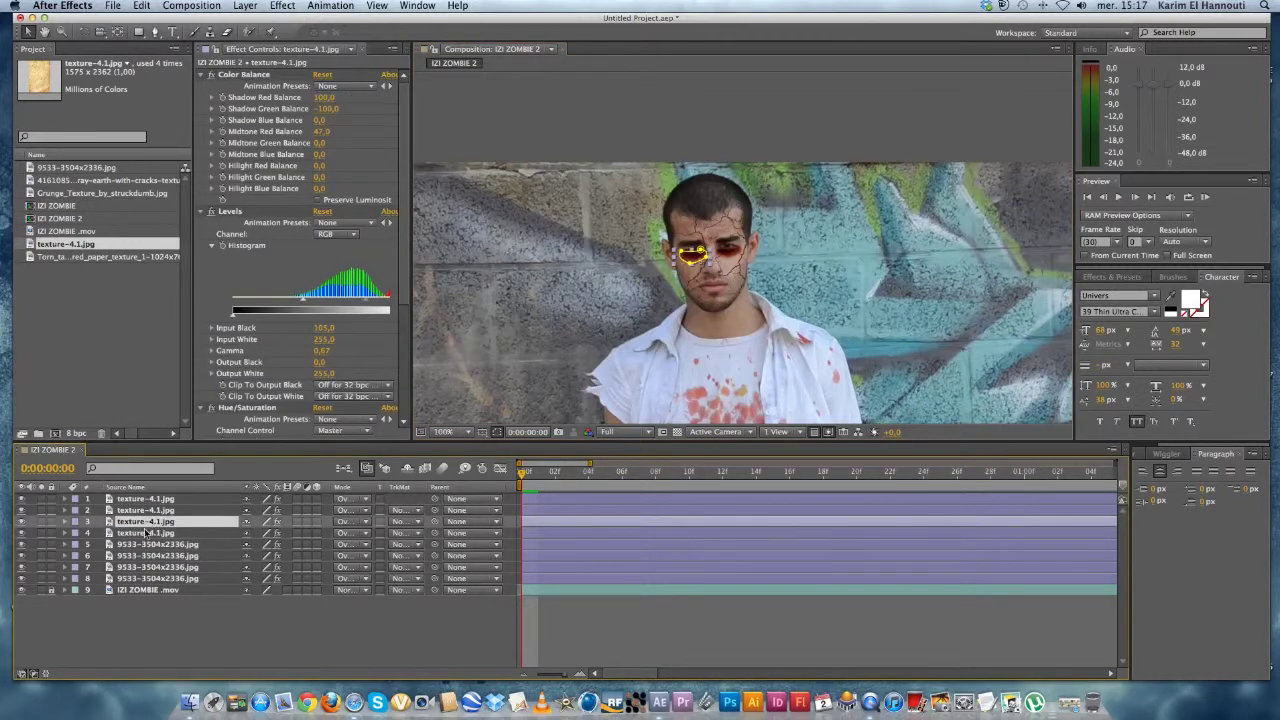
pyautogui.click(142, 534)
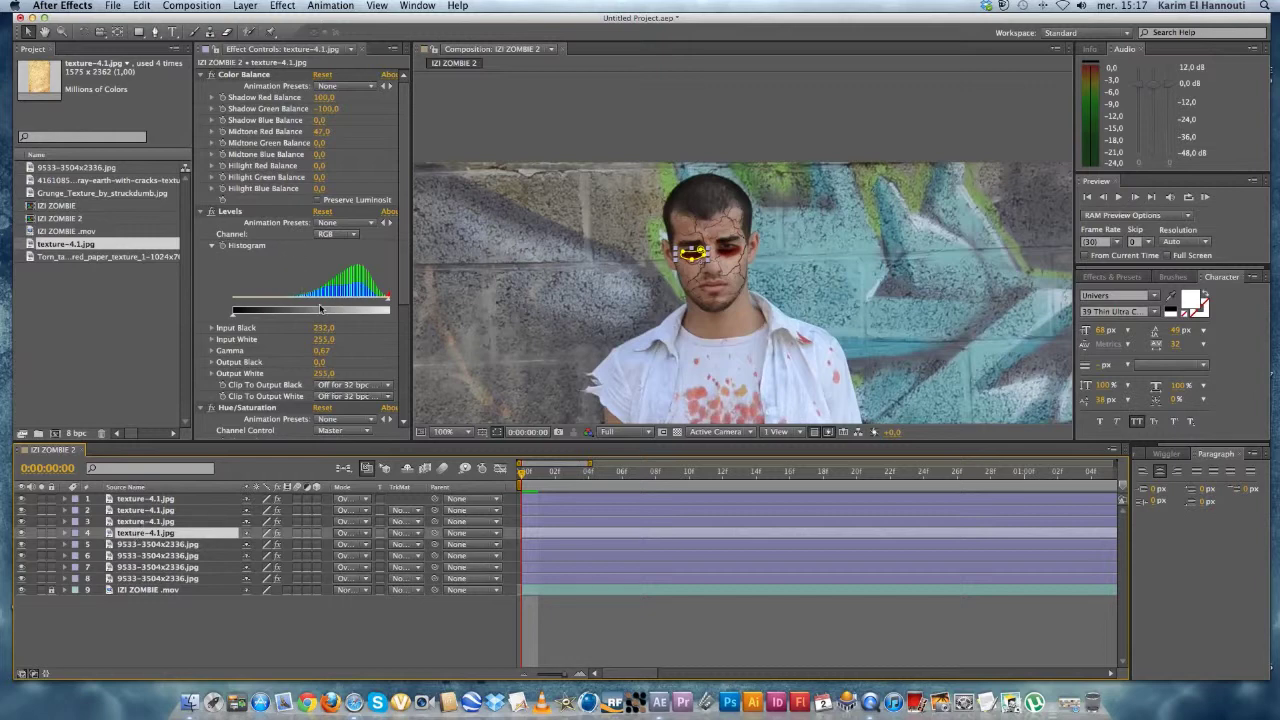
pyautogui.moveTo(234, 315)
pyautogui.mouseDown()
pyautogui.moveTo(252, 316)
pyautogui.moveTo(224, 318)
pyautogui.mouseUp()
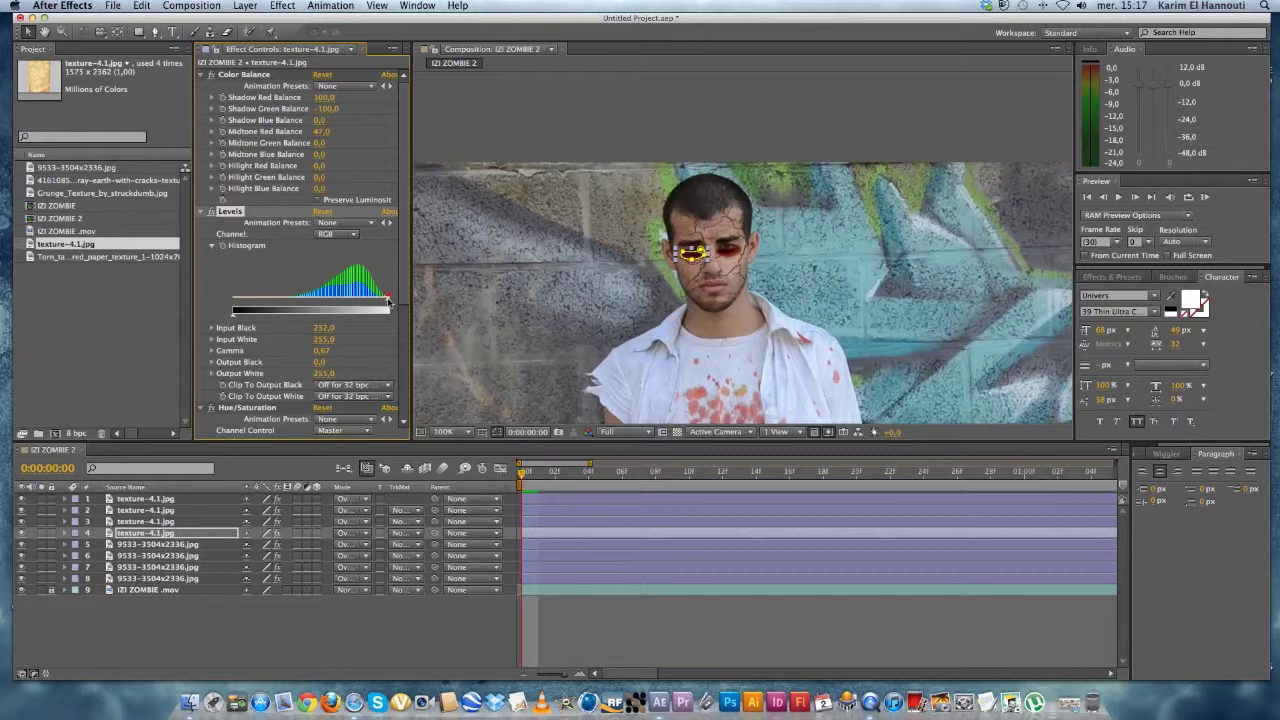
pyautogui.scroll(-1, 587, 184)
pyautogui.scroll(2, 612, 211)
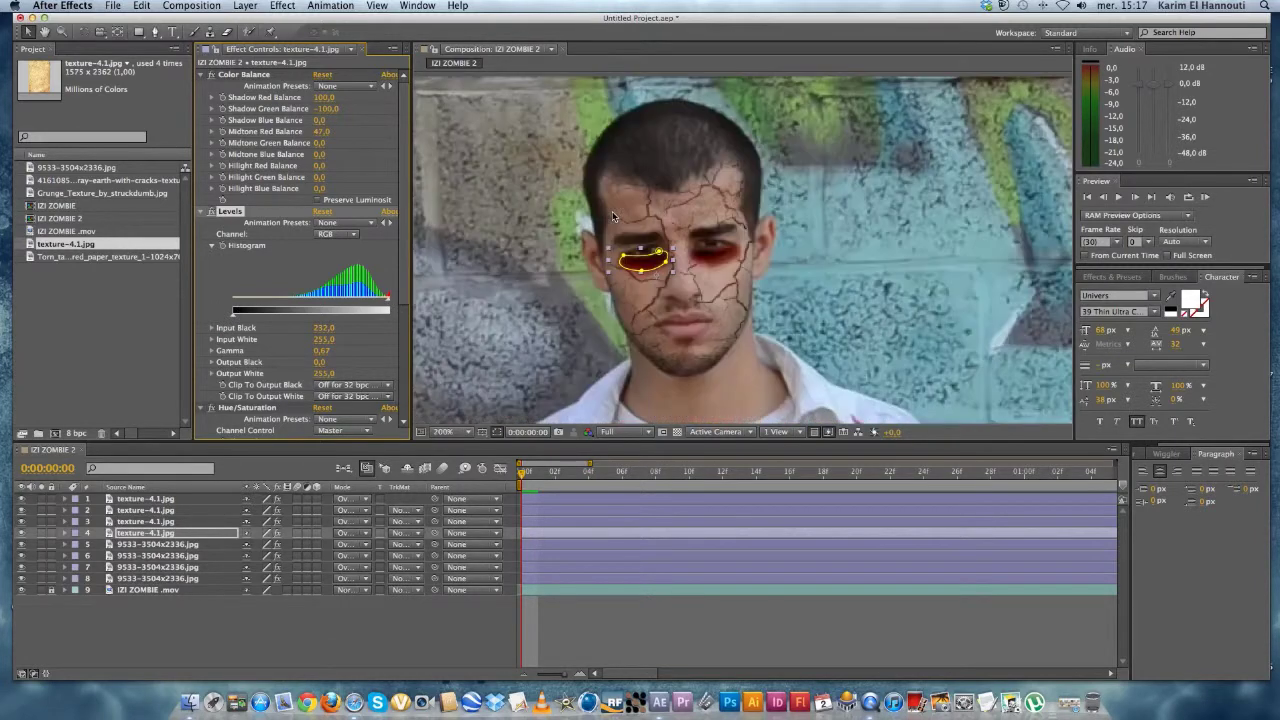
pyautogui.scroll(-2, 634, 127)
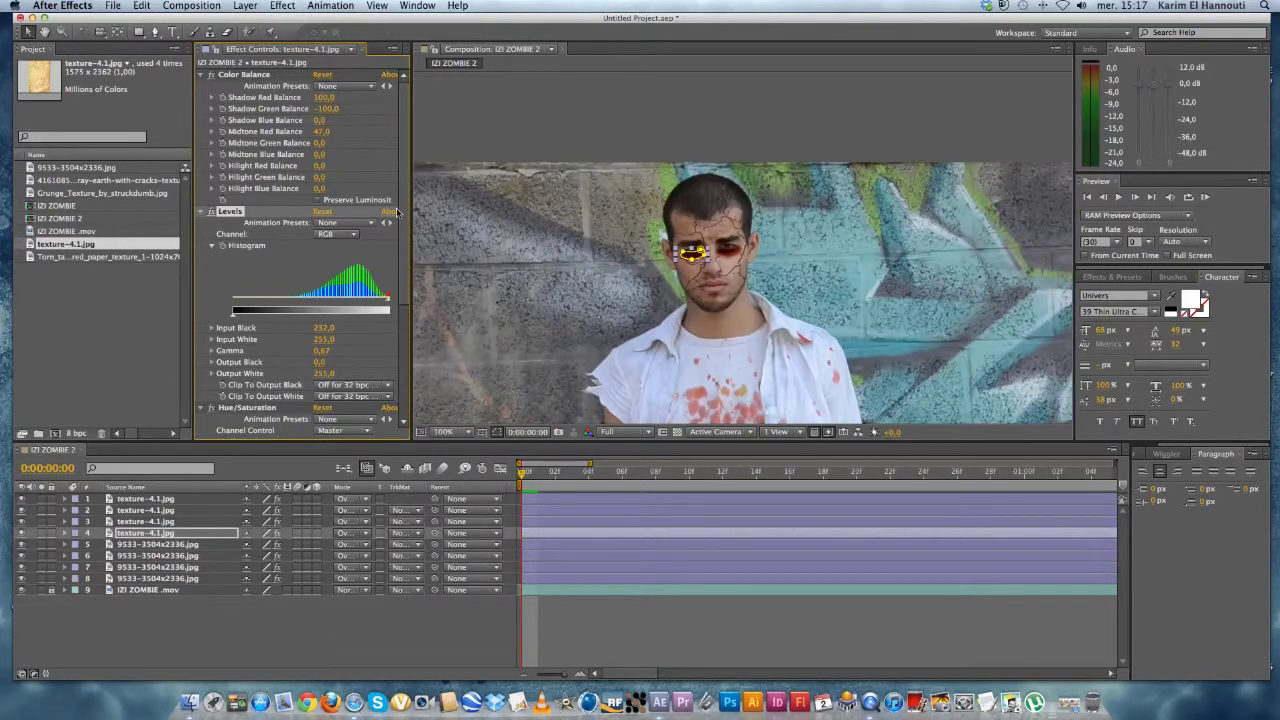
pyautogui.scroll(-3, 320, 332)
pyautogui.scroll(-1, 300, 402)
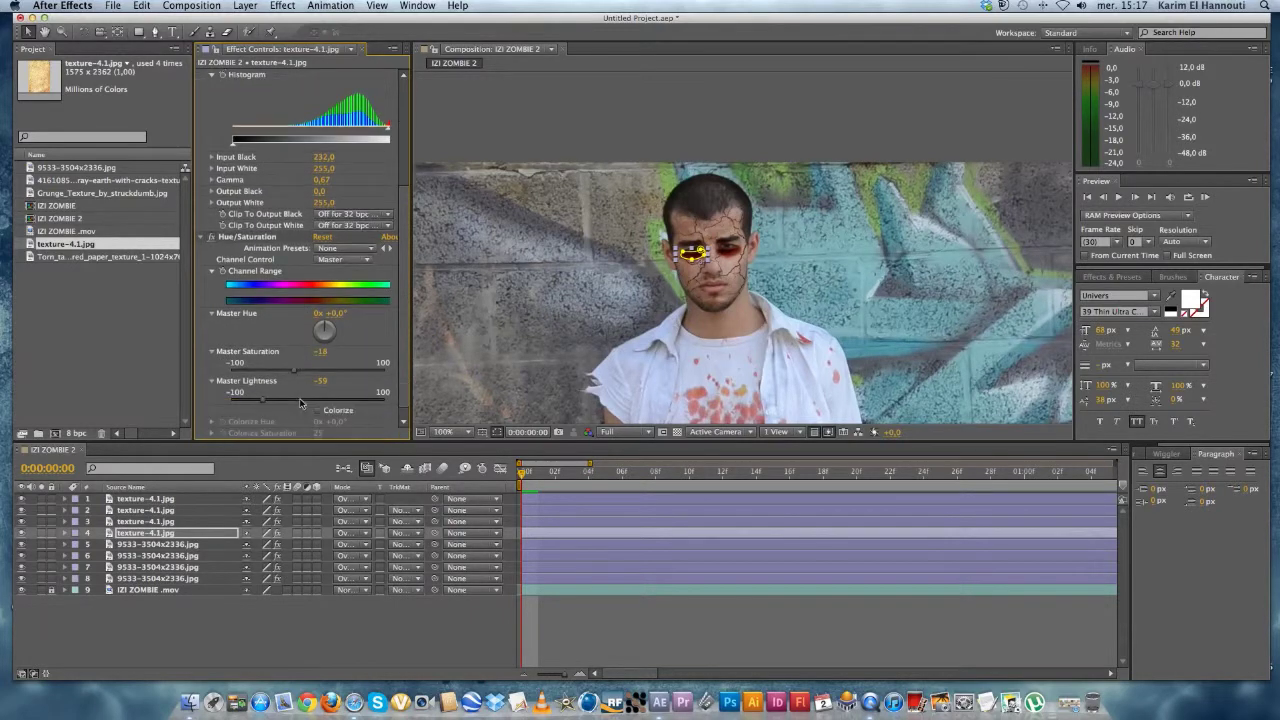
pyautogui.moveTo(294, 373); pyautogui.dragTo(275, 374)
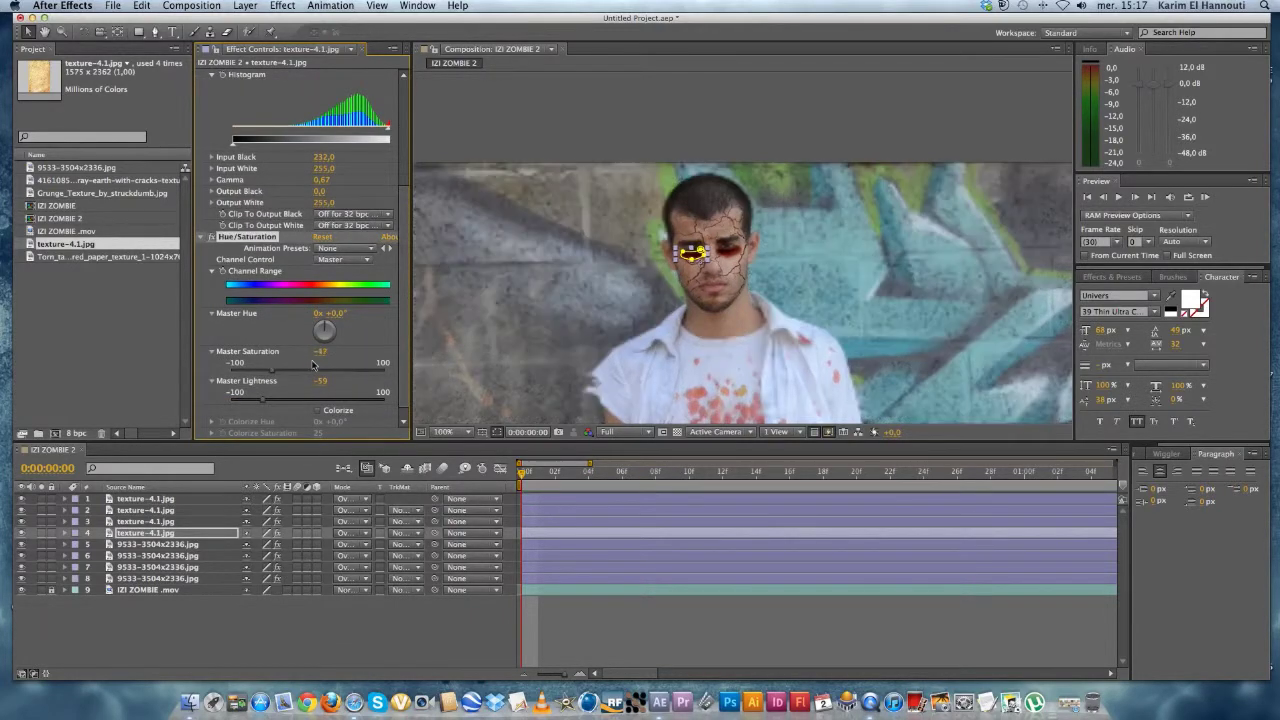
pyautogui.click(669, 128)
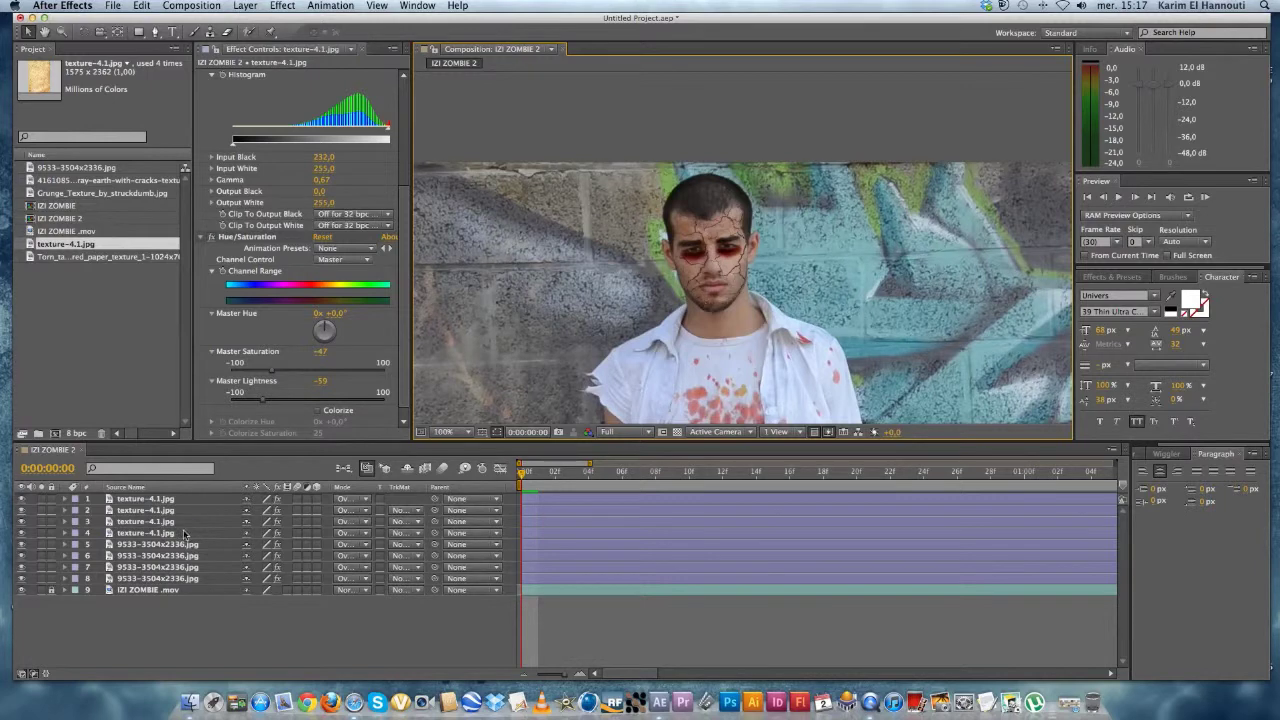
# Set the Hue/Saturation Master Saturation to -49 on texture layer 2 under the right-hand eye and deselect the layer.
pyautogui.click(157, 534)
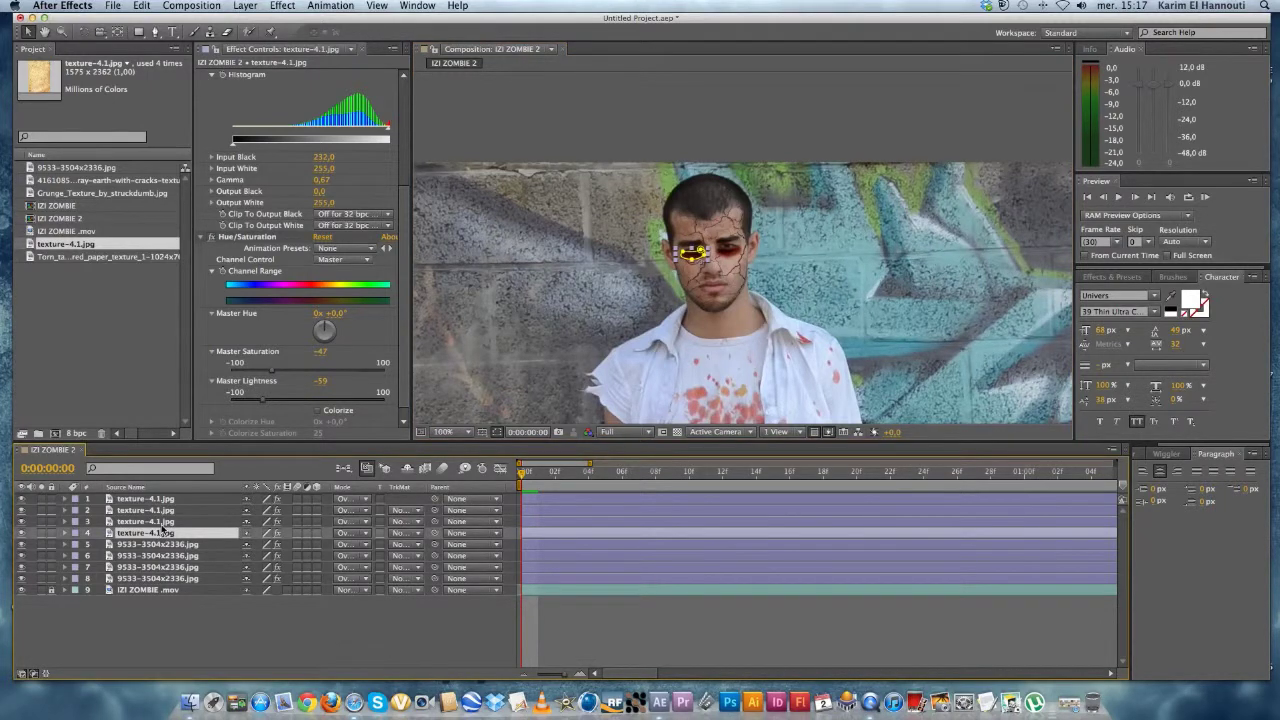
pyautogui.click(166, 513)
pyautogui.scroll(-4, 300, 372)
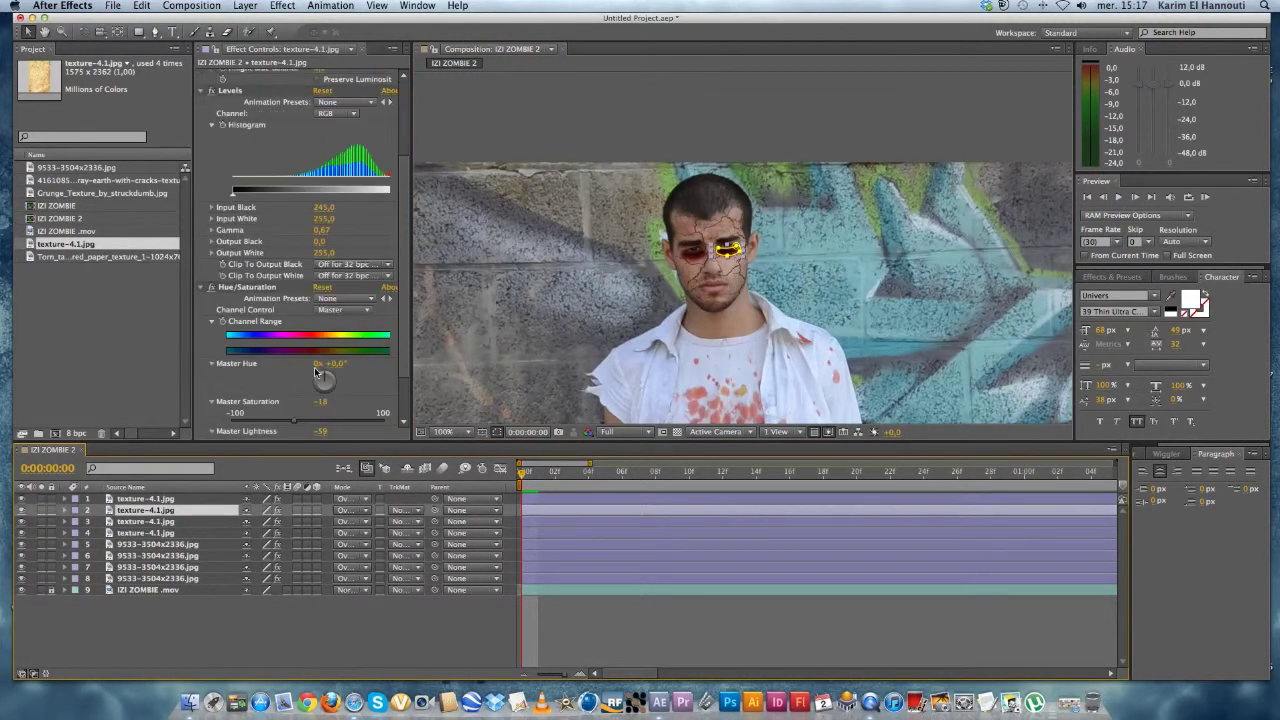
pyautogui.scroll(-2, 314, 415)
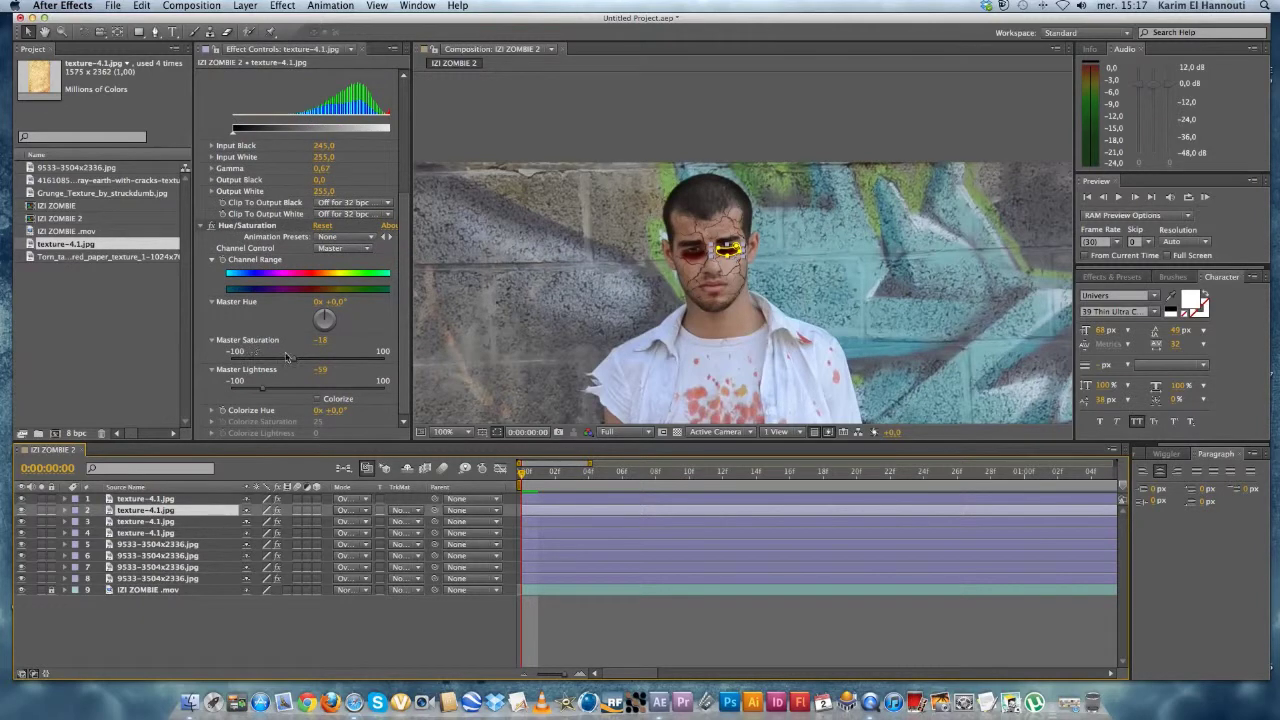
pyautogui.moveTo(294, 362); pyautogui.dragTo(265, 362)
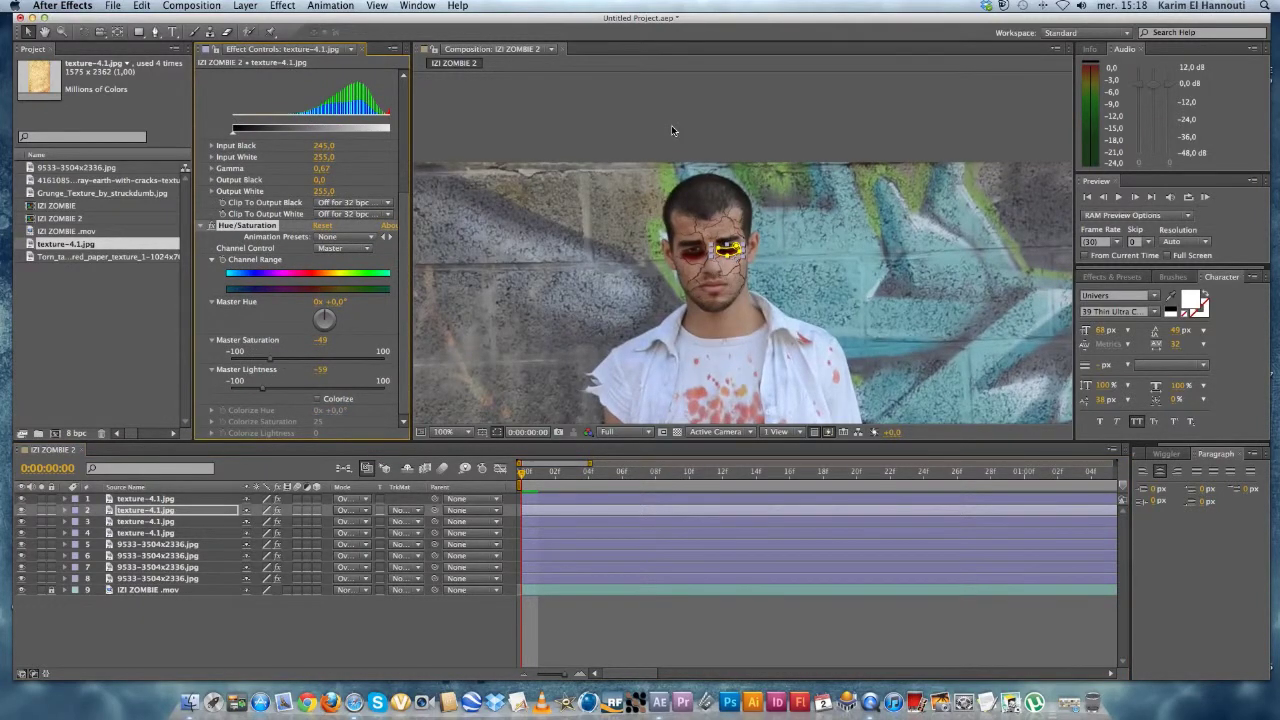
pyautogui.click(669, 137)
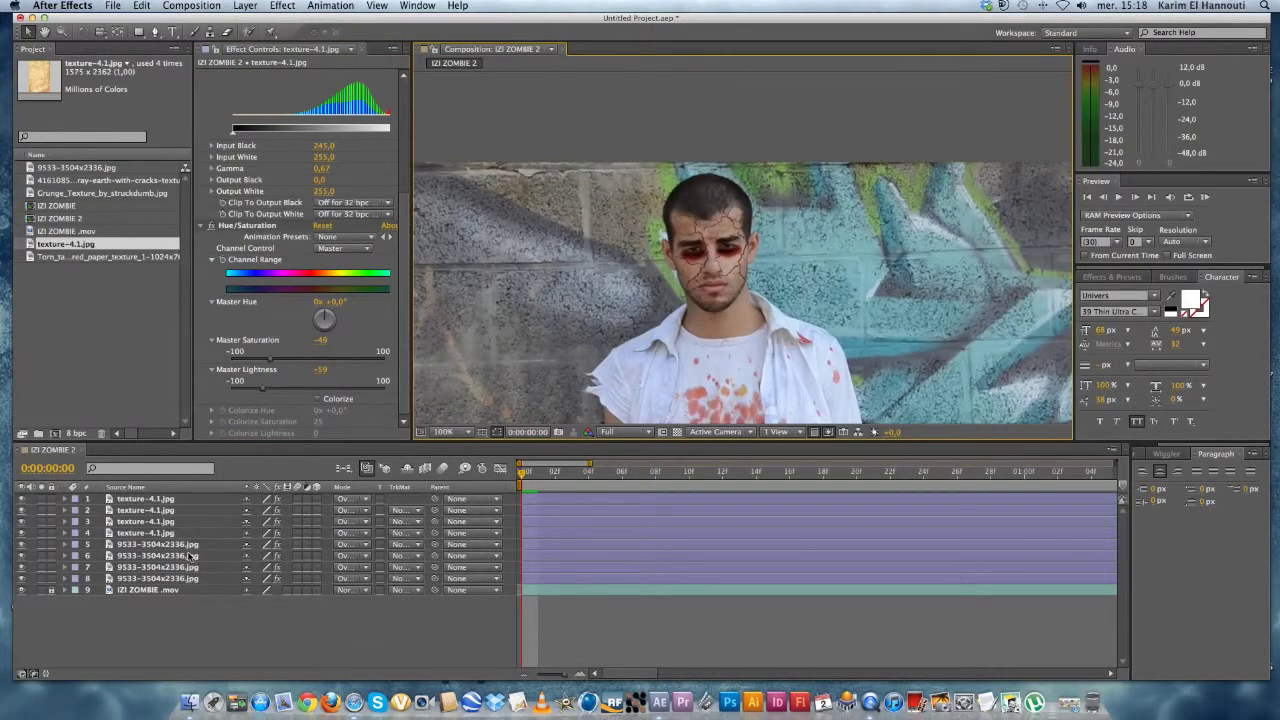
# Set the Color Balance Shadow Red Balance to 60 on texture layer 4 under the left-hand eye.
pyautogui.click(166, 533)
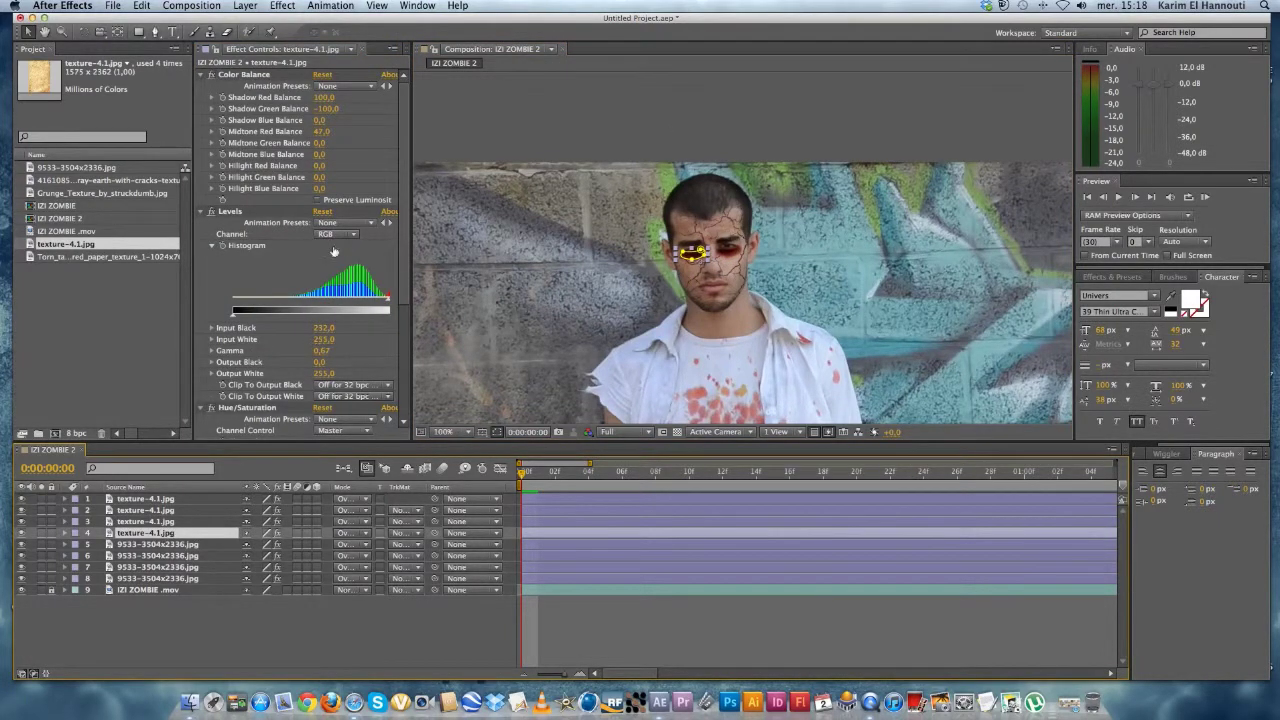
pyautogui.click(322, 97)
pyautogui.moveTo(322, 97); pyautogui.dragTo(294, 96)
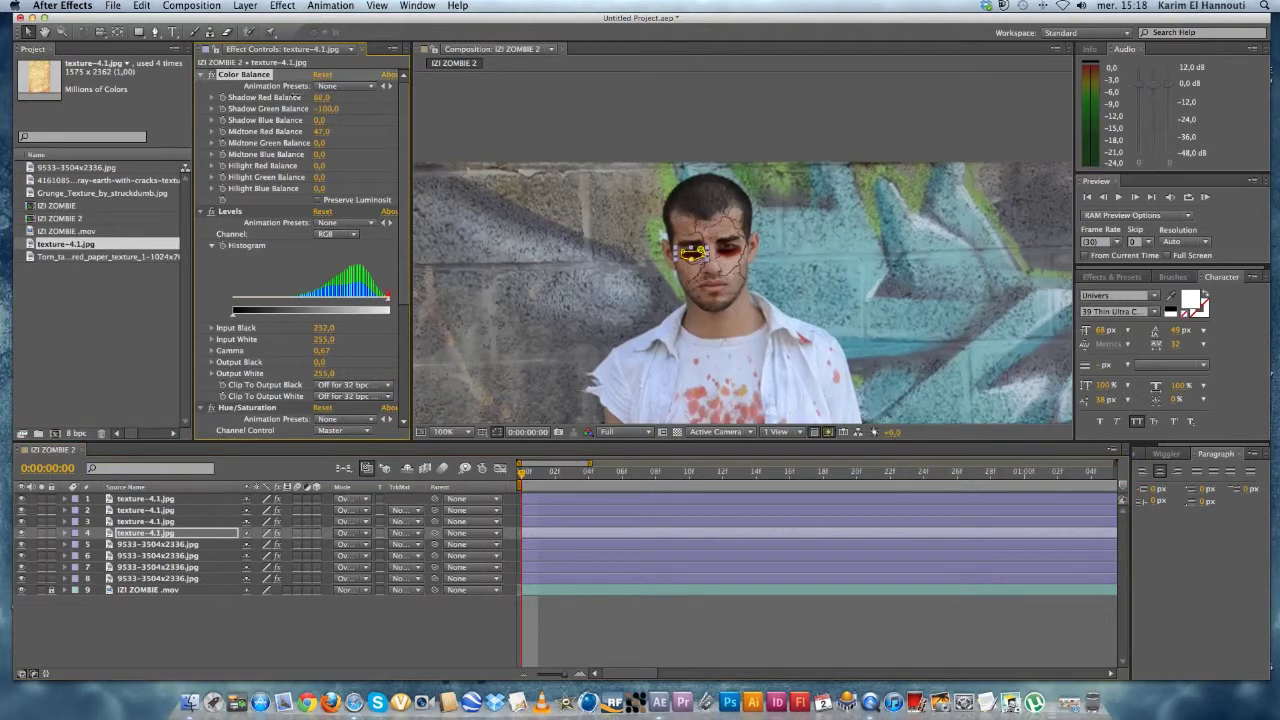
pyautogui.click(630, 130)
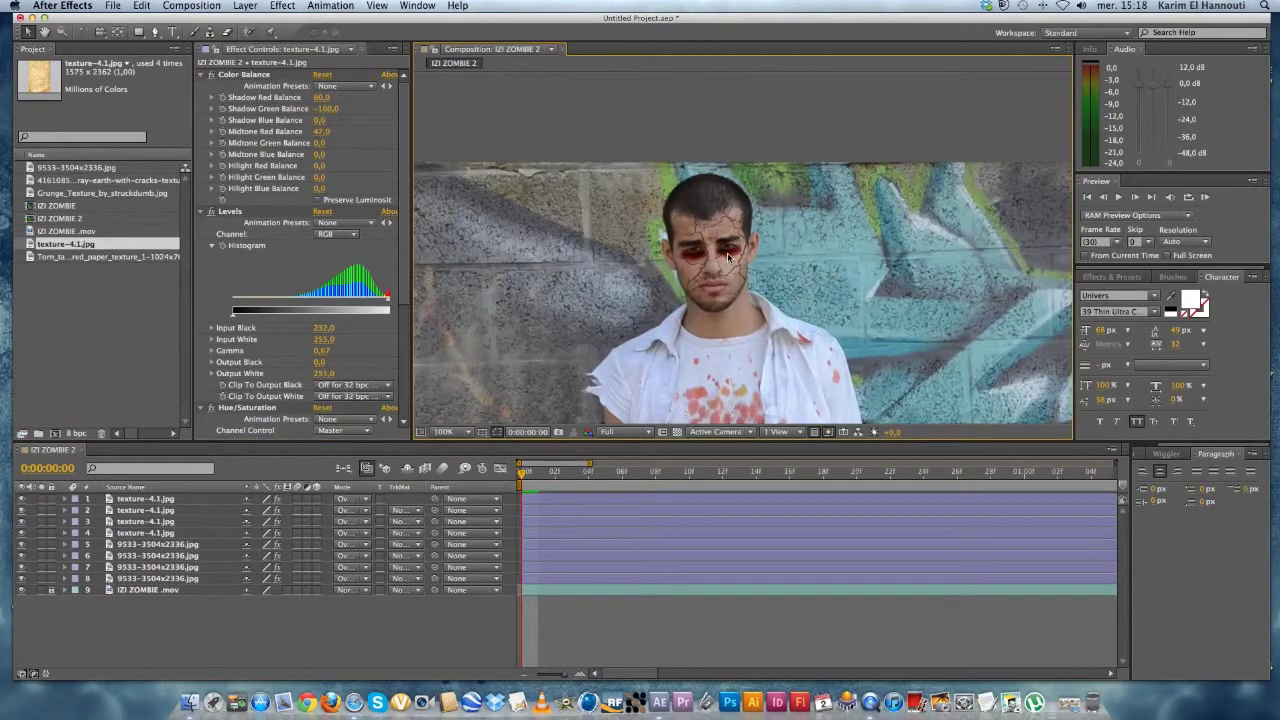
# Set the Color Balance Shadow Red Balance to 60 on texture layer 1, the outer red patch under the right-hand eye.
pyautogui.click(730, 256)
pyautogui.moveTo(322, 97); pyautogui.dragTo(300, 97)
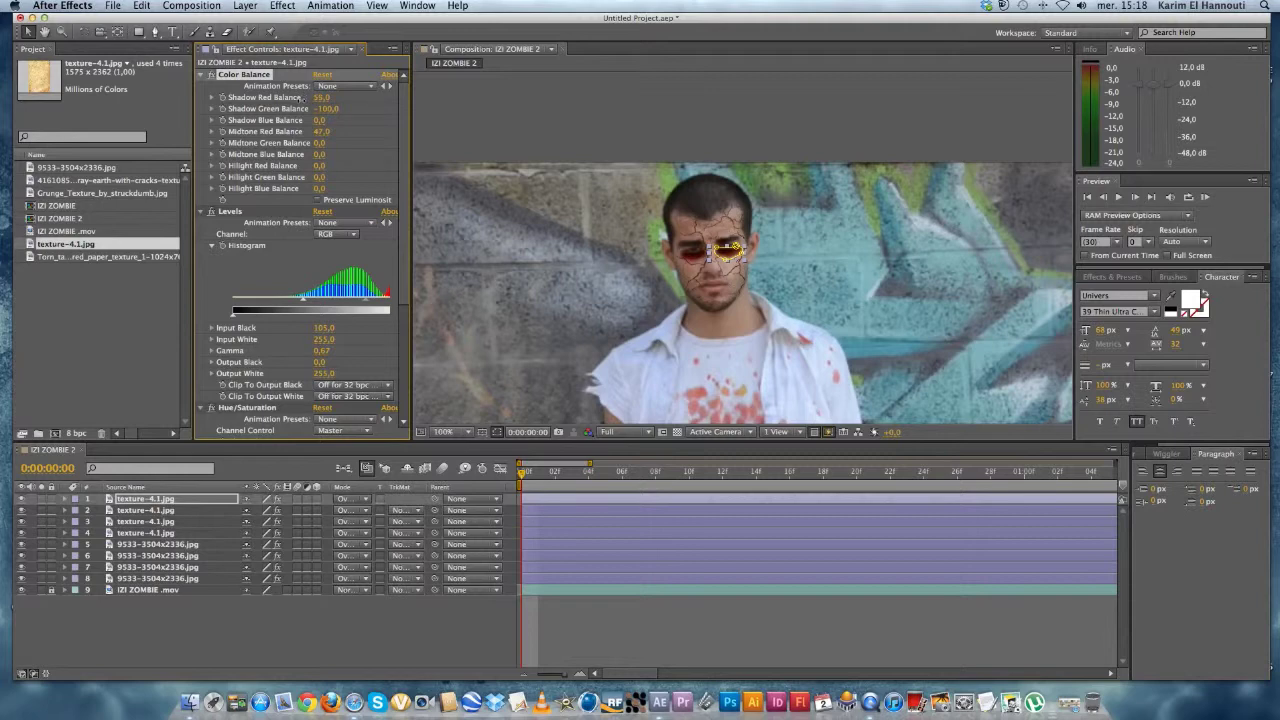
pyautogui.click(613, 122)
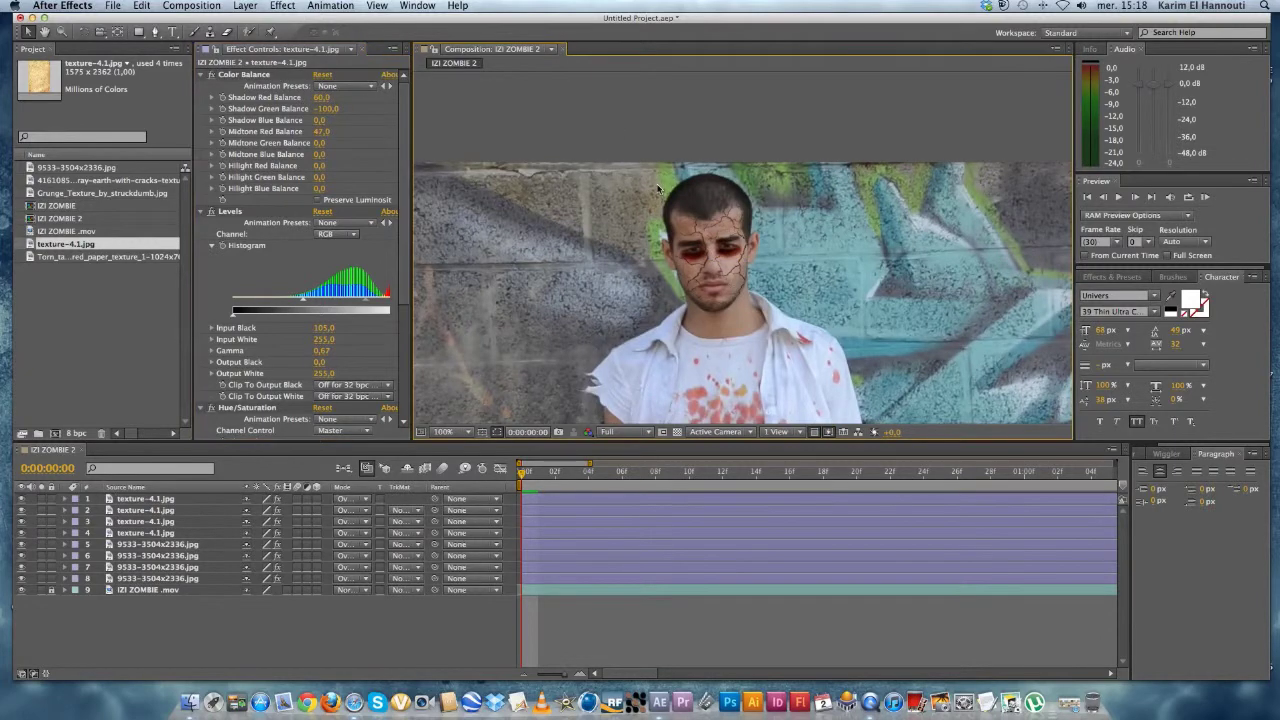
pyautogui.scroll(-4, 745, 281)
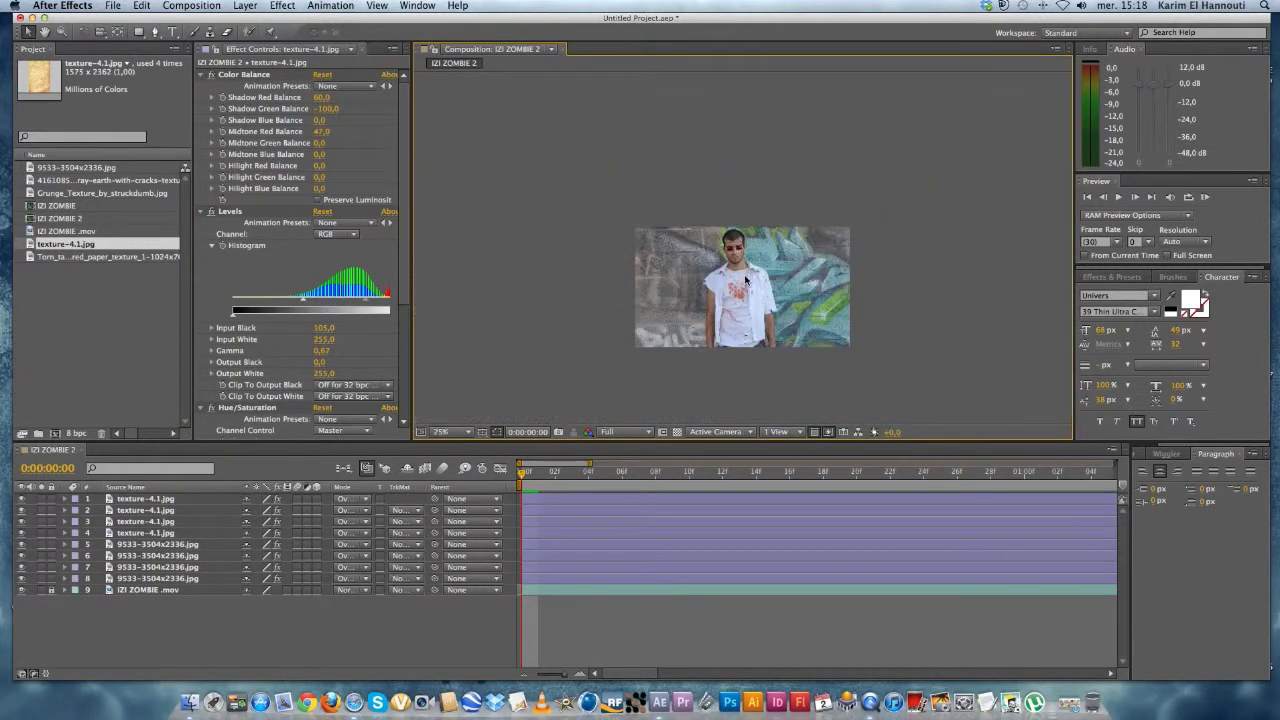
pyautogui.scroll(2, 745, 283)
pyautogui.scroll(2, 745, 281)
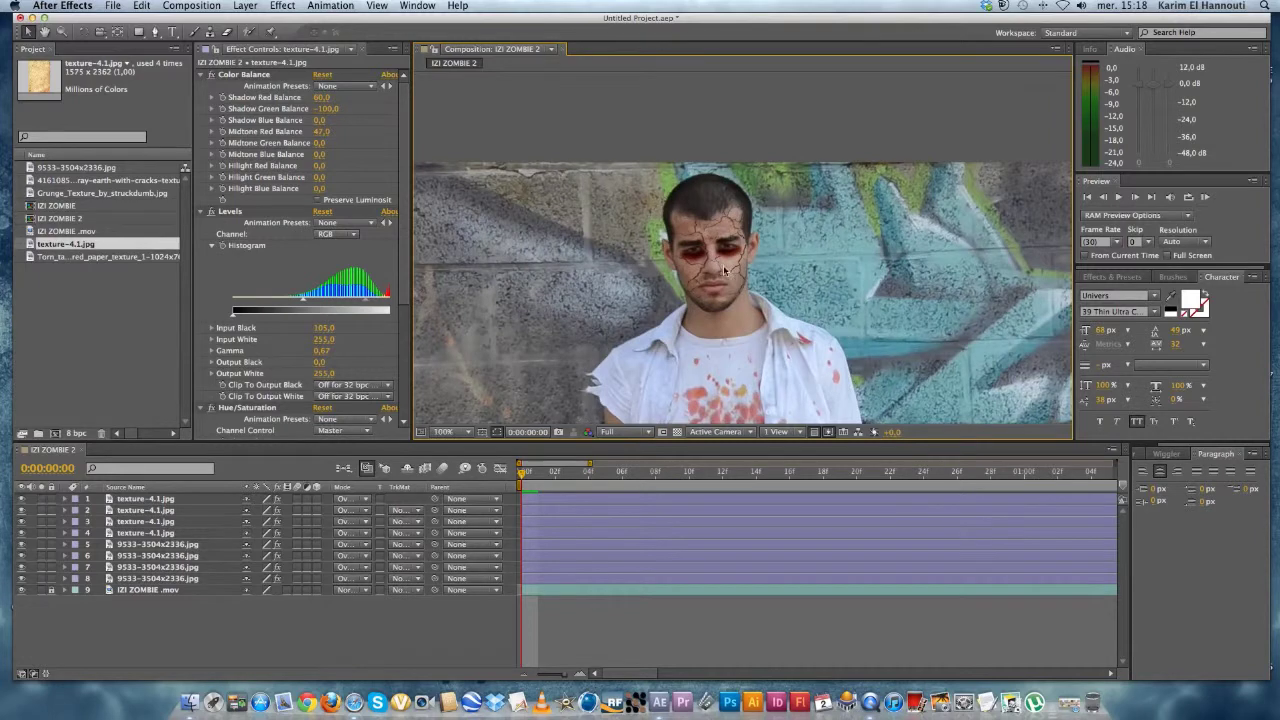
pyautogui.scroll(2, 719, 262)
pyautogui.scroll(-2, 719, 262)
# Set the opacity of texture layer 2, the inner red patch under the right-hand eye, to 55% and collapse its properties.
pyautogui.click(66, 499)
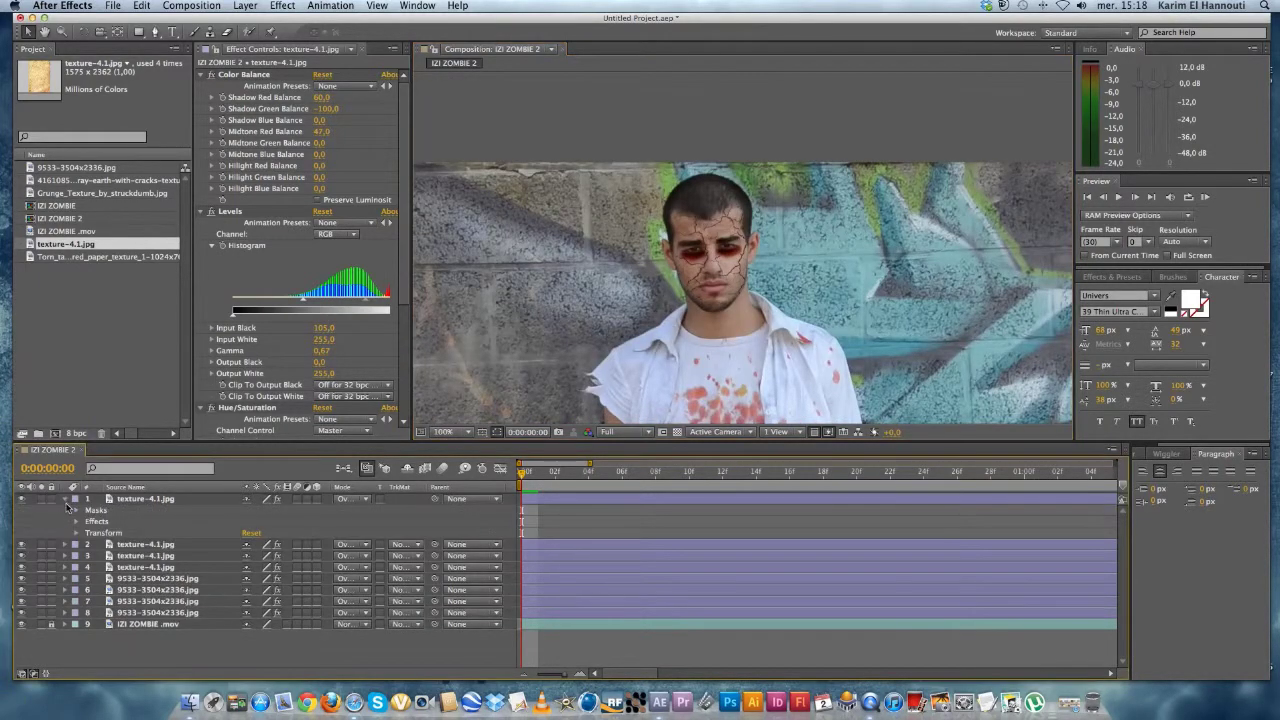
pyautogui.click(65, 499)
pyautogui.click(65, 510)
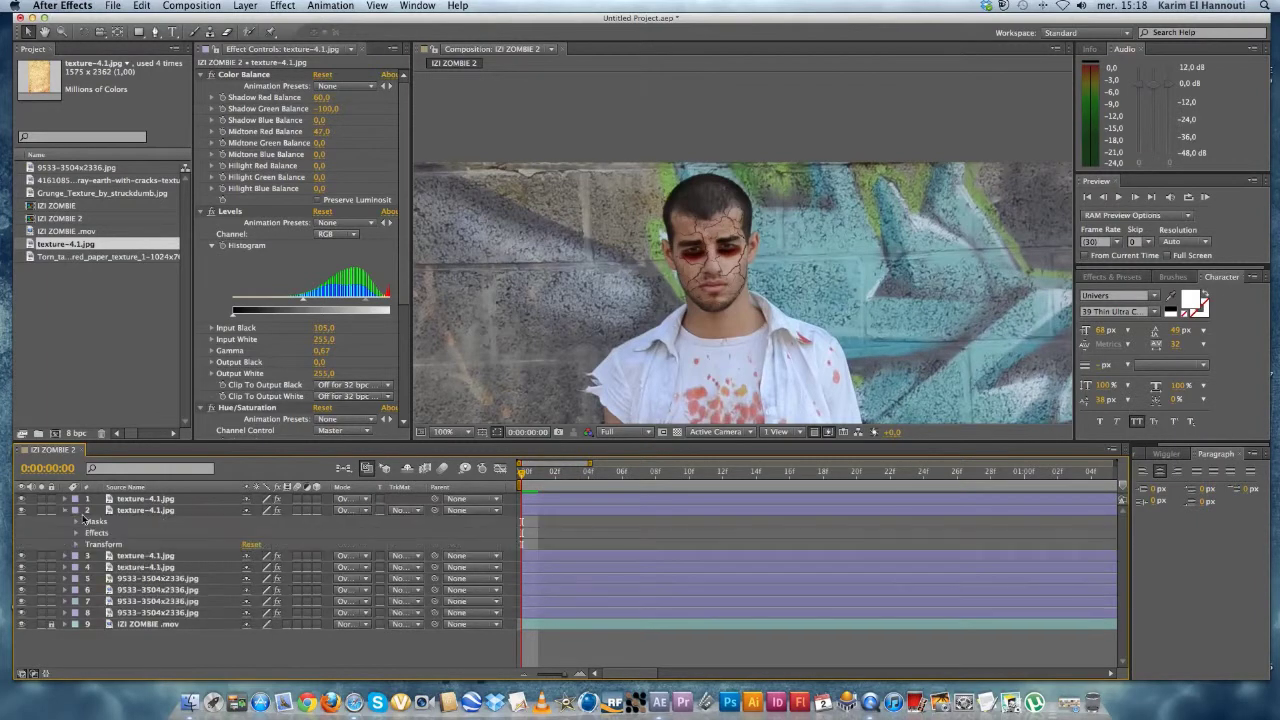
pyautogui.click(77, 547)
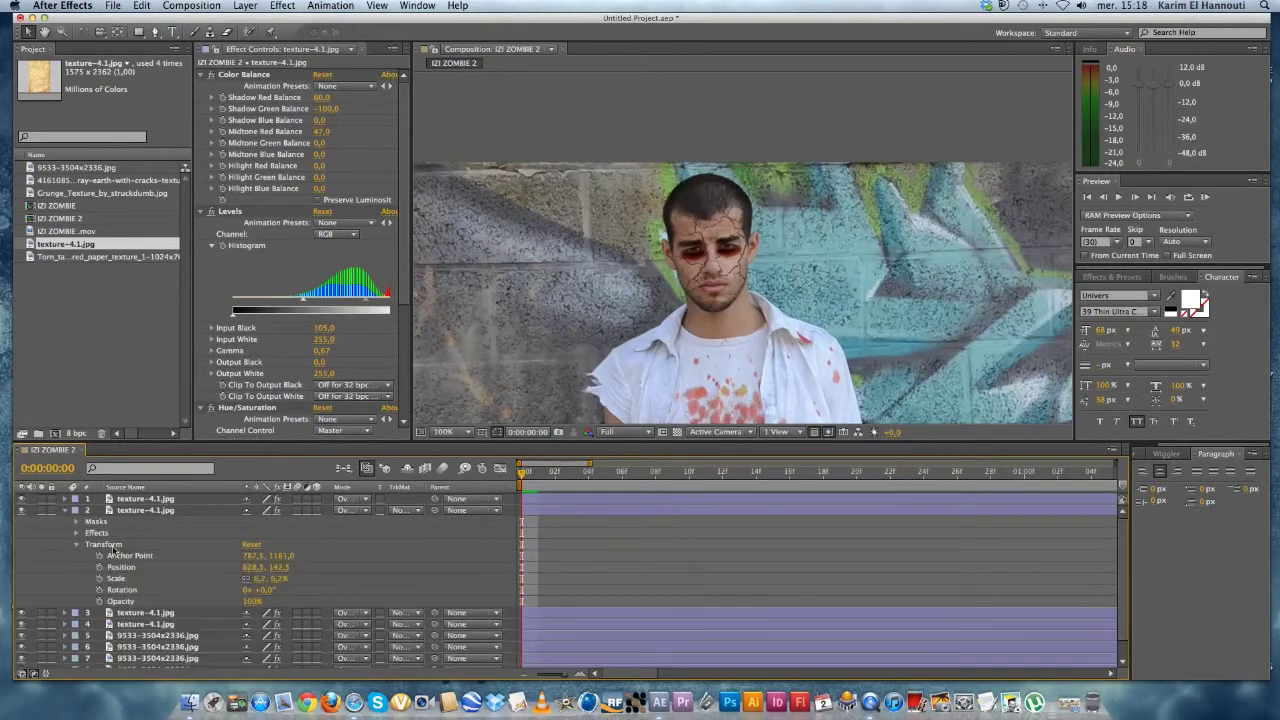
pyautogui.click(218, 601)
pyautogui.moveTo(218, 601); pyautogui.dragTo(266, 602)
pyautogui.click(640, 153)
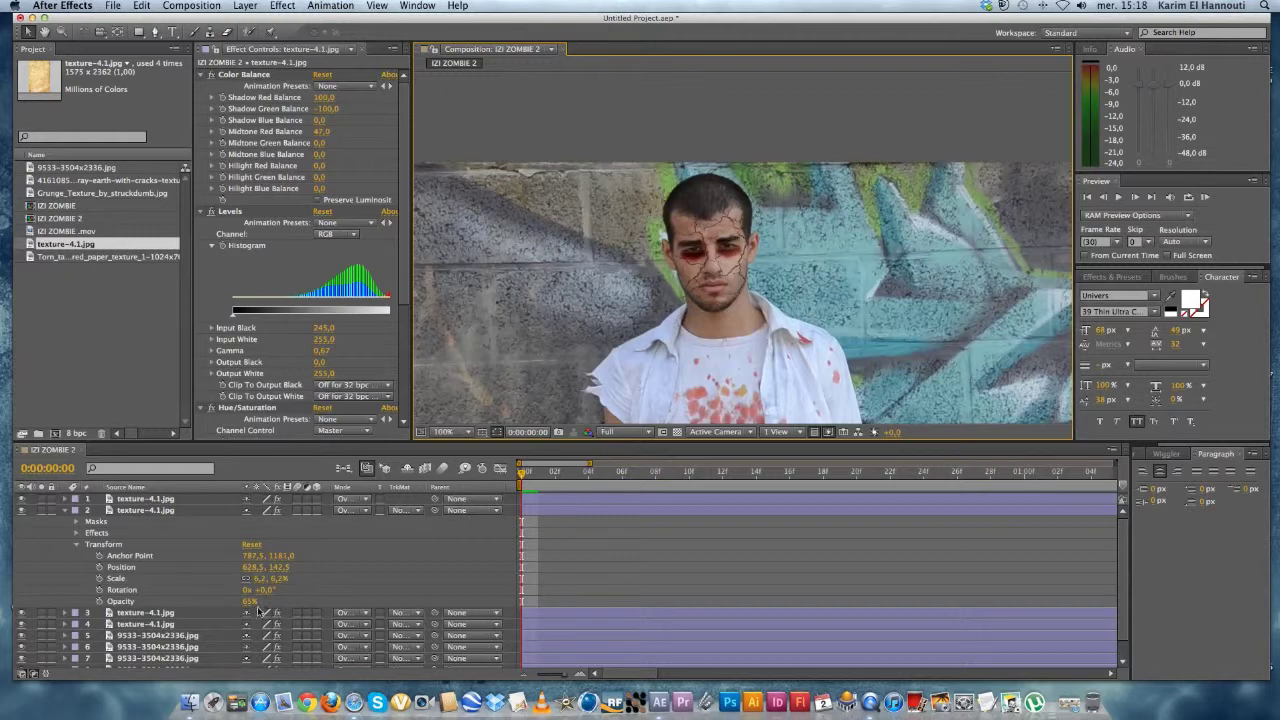
pyautogui.moveTo(250, 602); pyautogui.dragTo(240, 602)
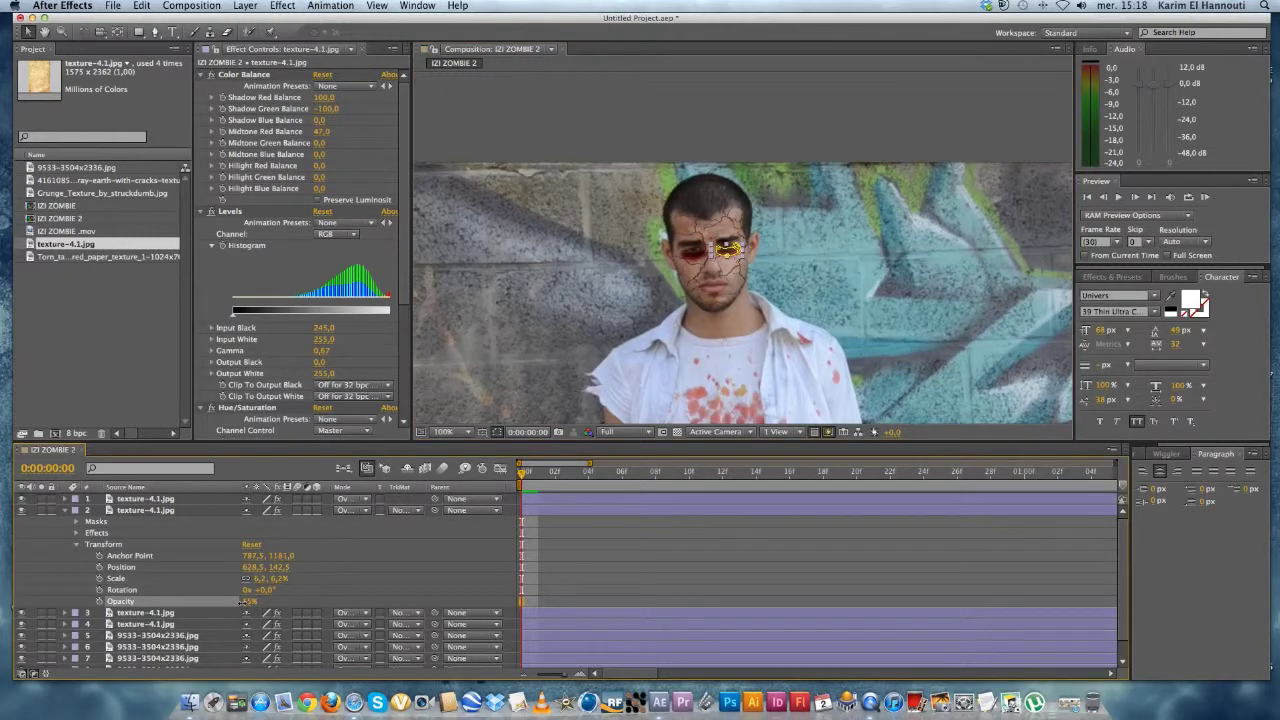
pyautogui.click(666, 92)
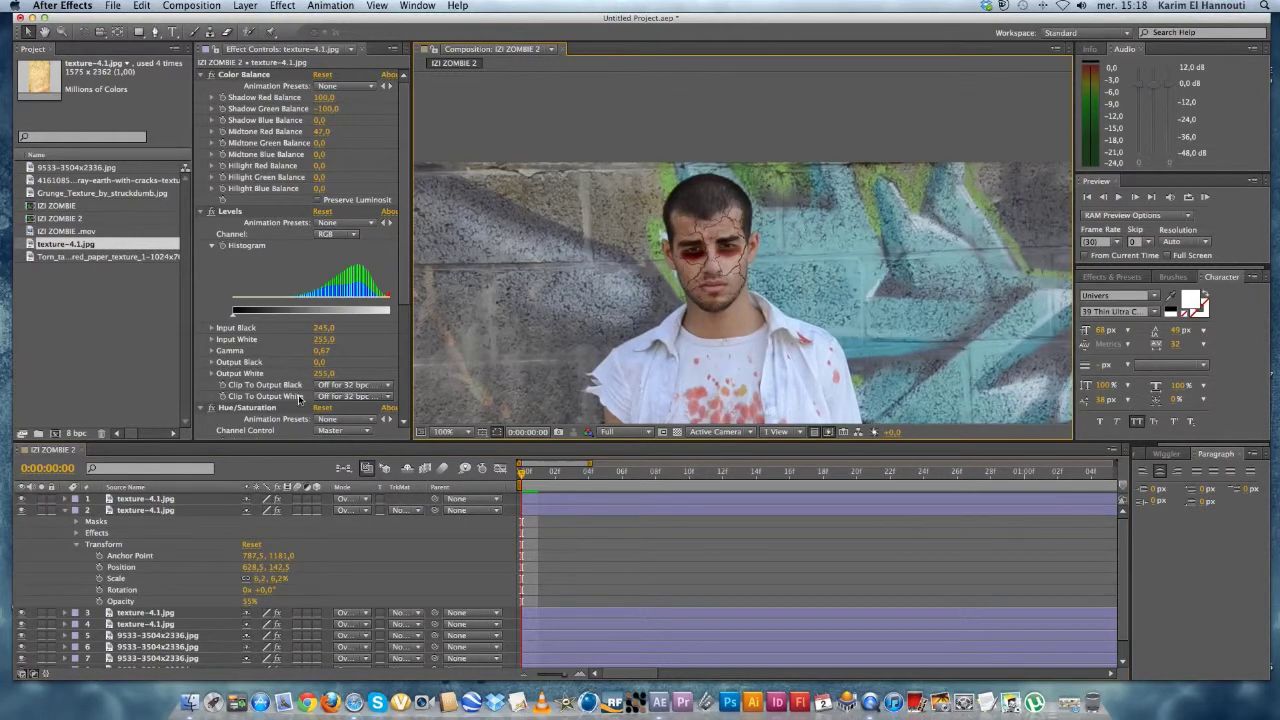
pyautogui.click(76, 510)
# Set the opacity of texture layer 4, the inner red patch under the left-hand eye, to 50%.
pyautogui.click(128, 535)
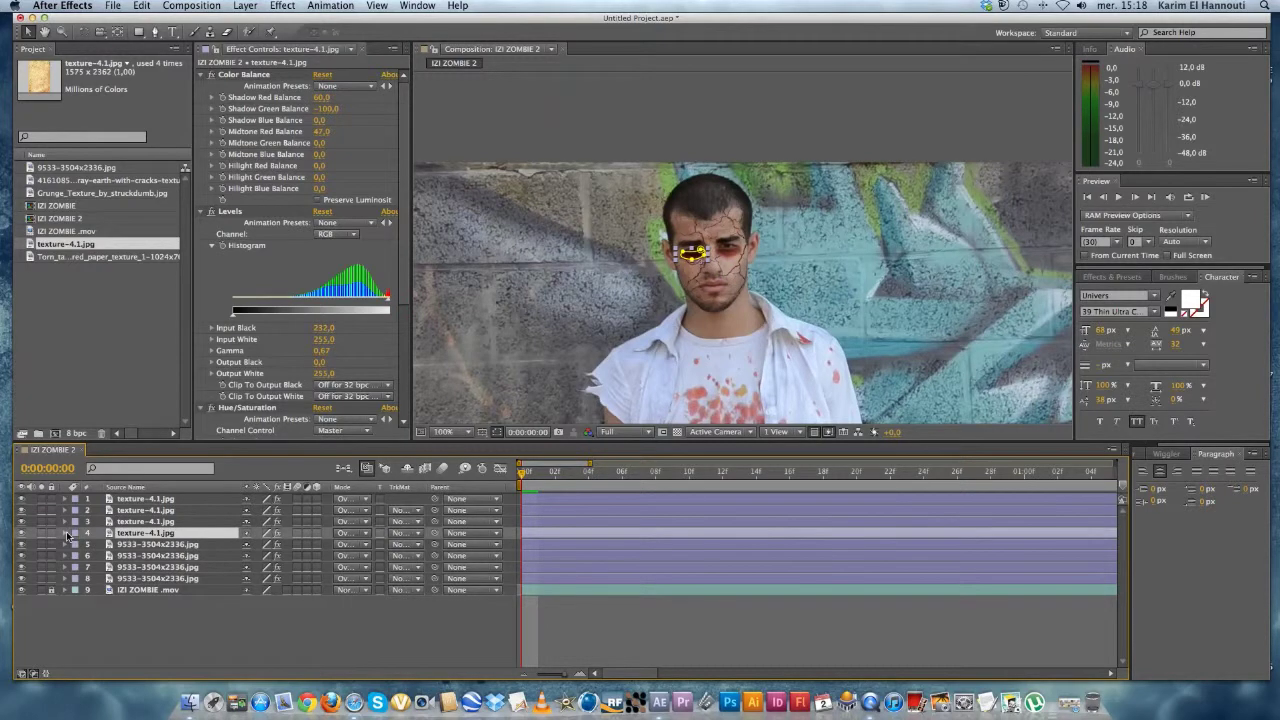
pyautogui.click(66, 533)
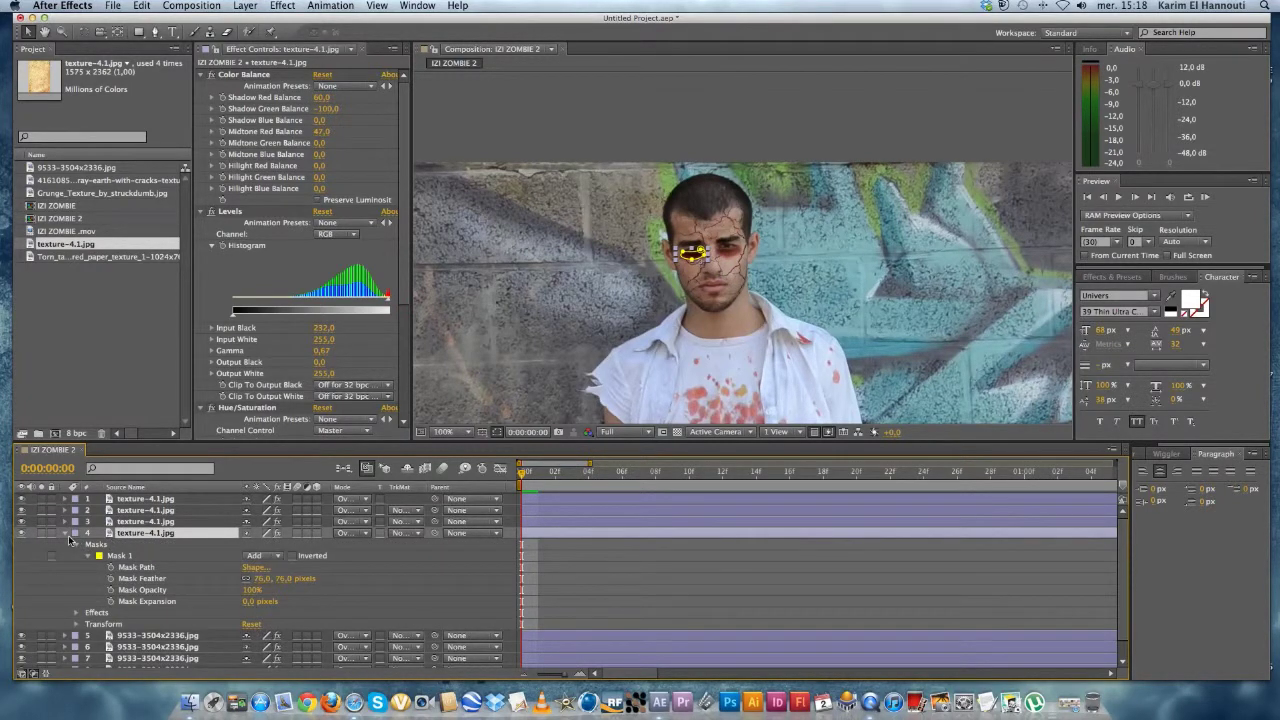
pyautogui.click(80, 546)
pyautogui.click(77, 544)
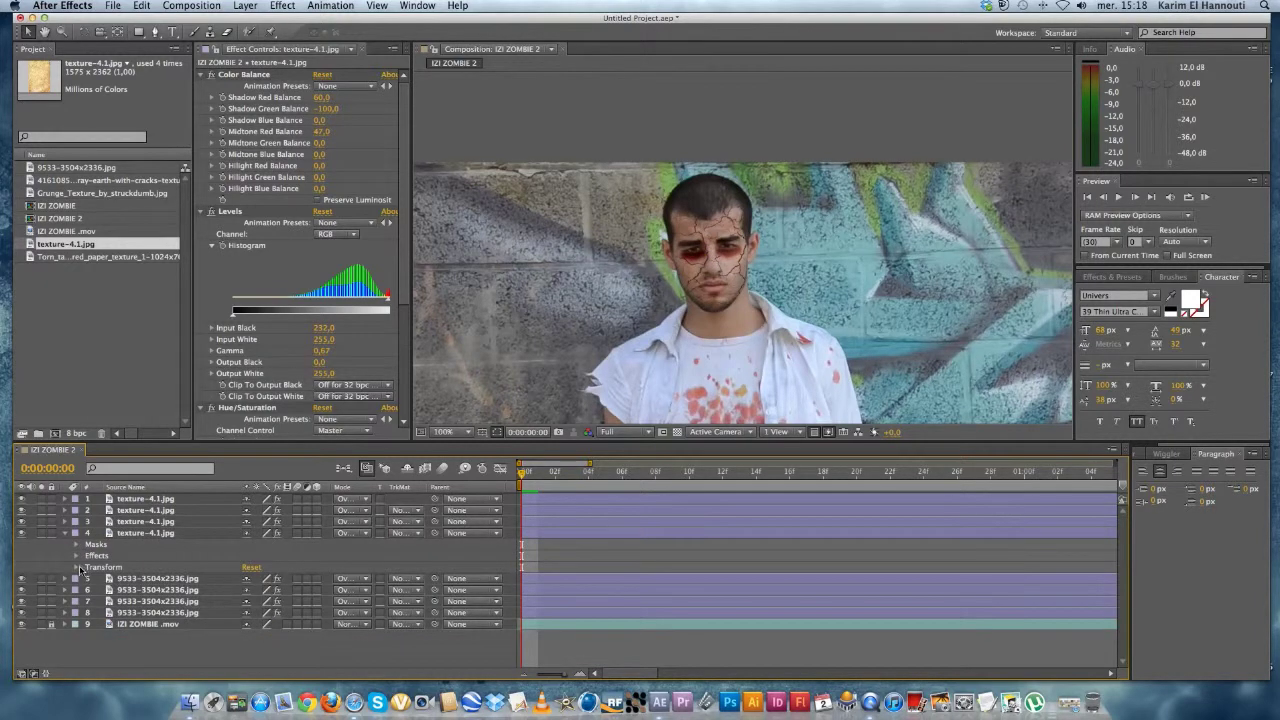
pyautogui.click(76, 568)
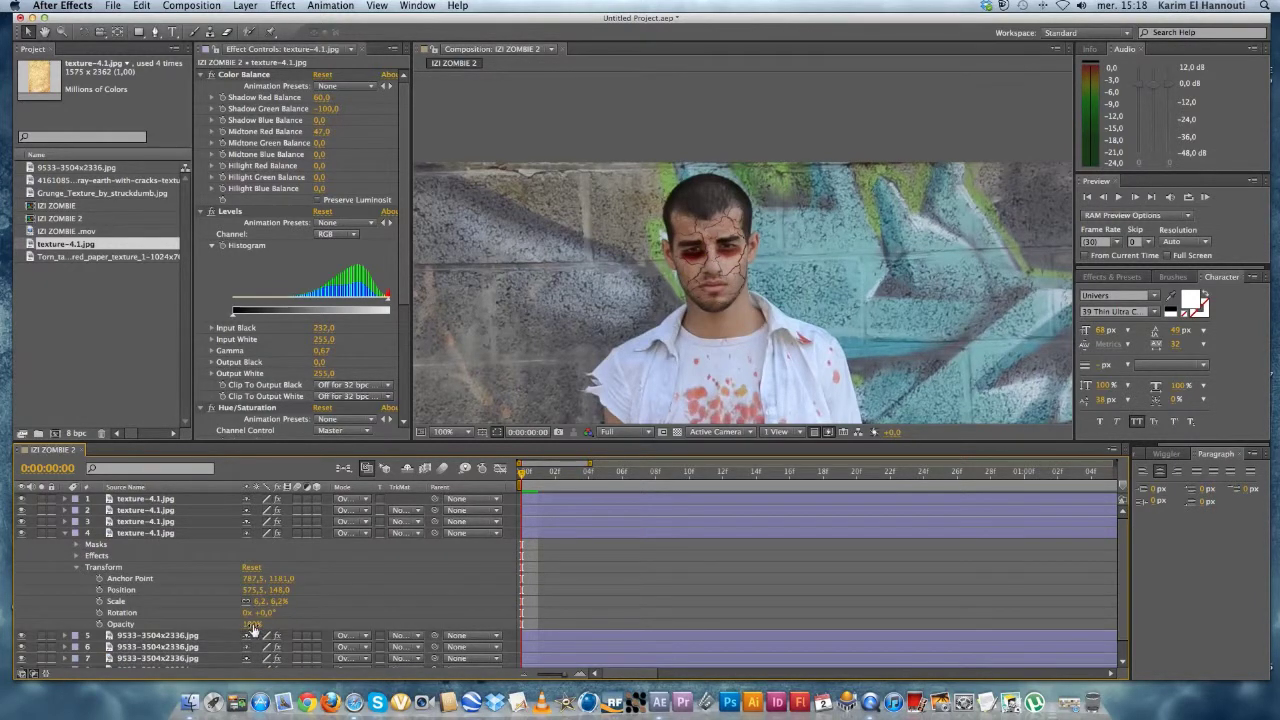
pyautogui.moveTo(250, 627); pyautogui.dragTo(285, 628)
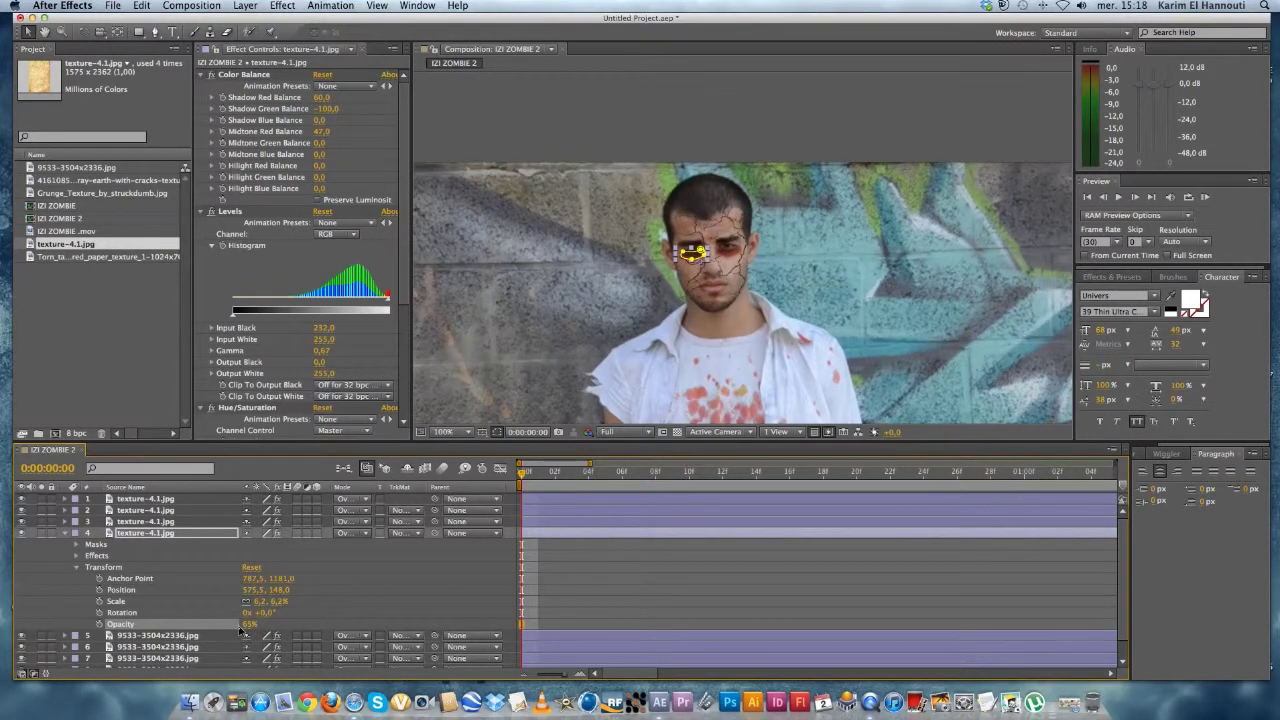
pyautogui.click(646, 128)
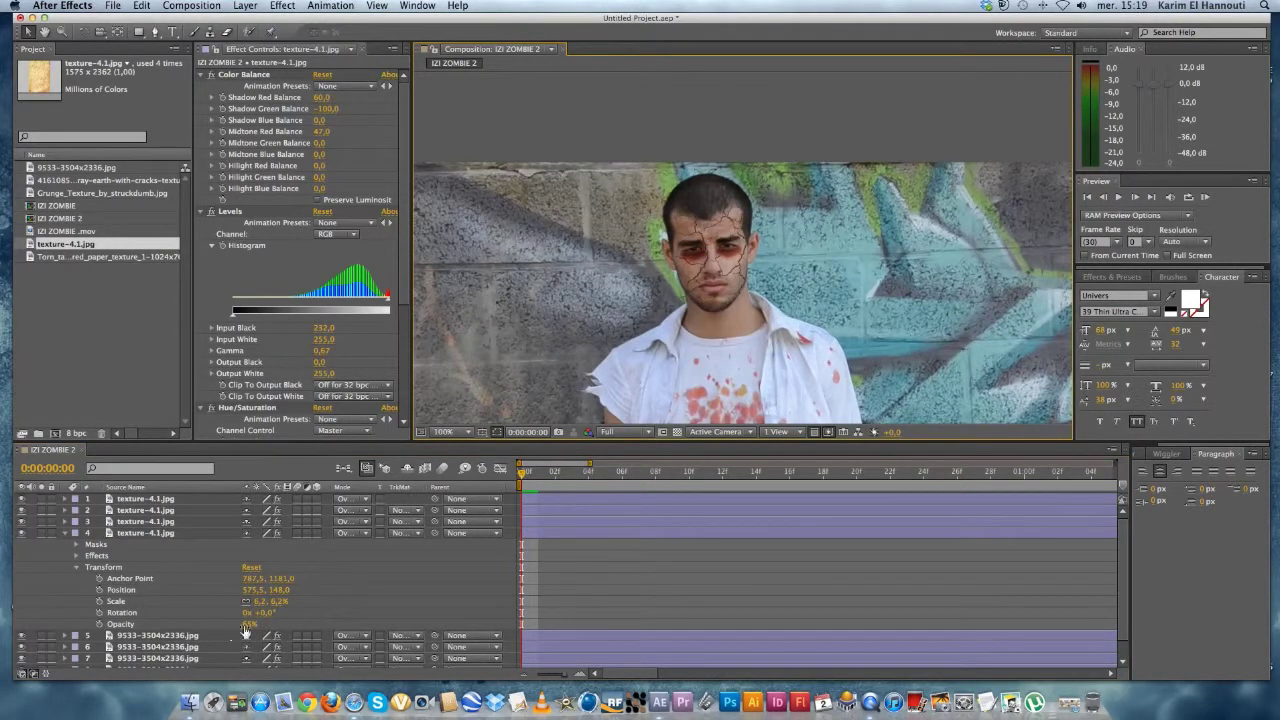
pyautogui.moveTo(245, 632); pyautogui.dragTo(240, 632)
pyautogui.click(734, 132)
pyautogui.click(245, 624)
pyautogui.moveTo(242, 624); pyautogui.dragTo(250, 624)
pyautogui.click(773, 128)
# Examine the red patches under both eyes at a closer zoom, with no layer selected.
pyautogui.click(727, 252)
pyautogui.click(797, 140)
pyautogui.click(733, 260)
pyautogui.press('Return')
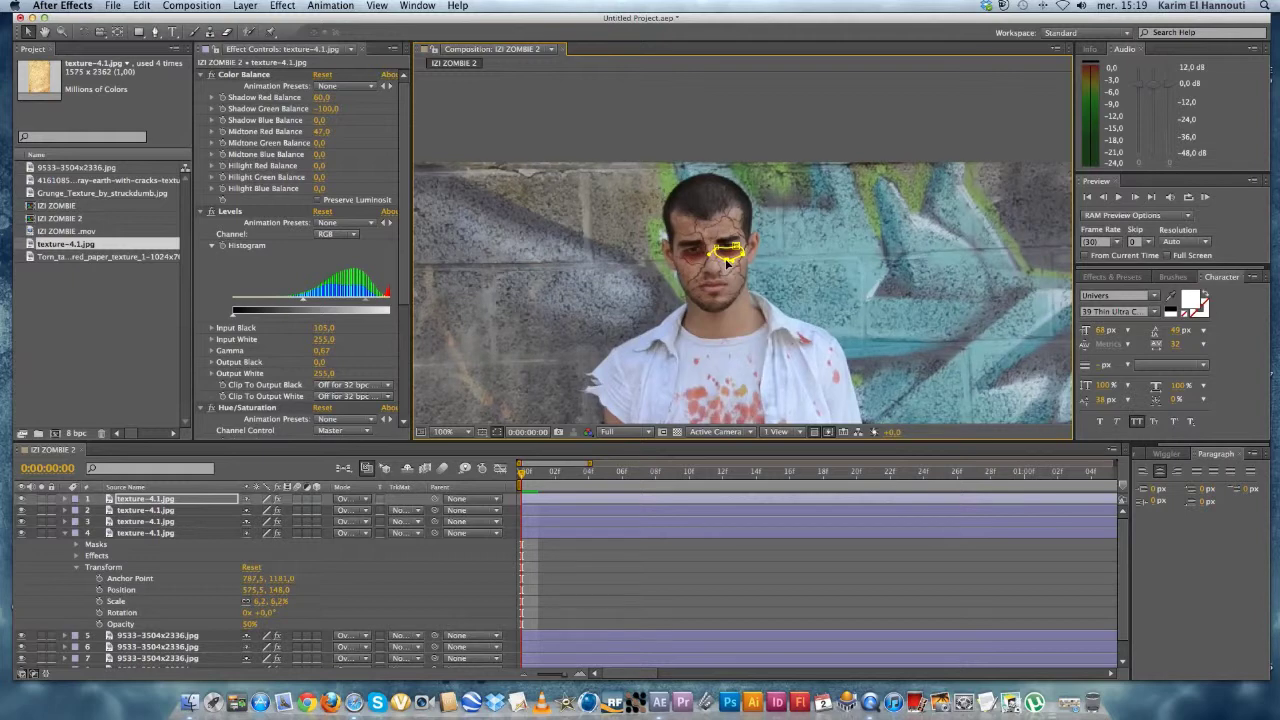
pyautogui.click(756, 123)
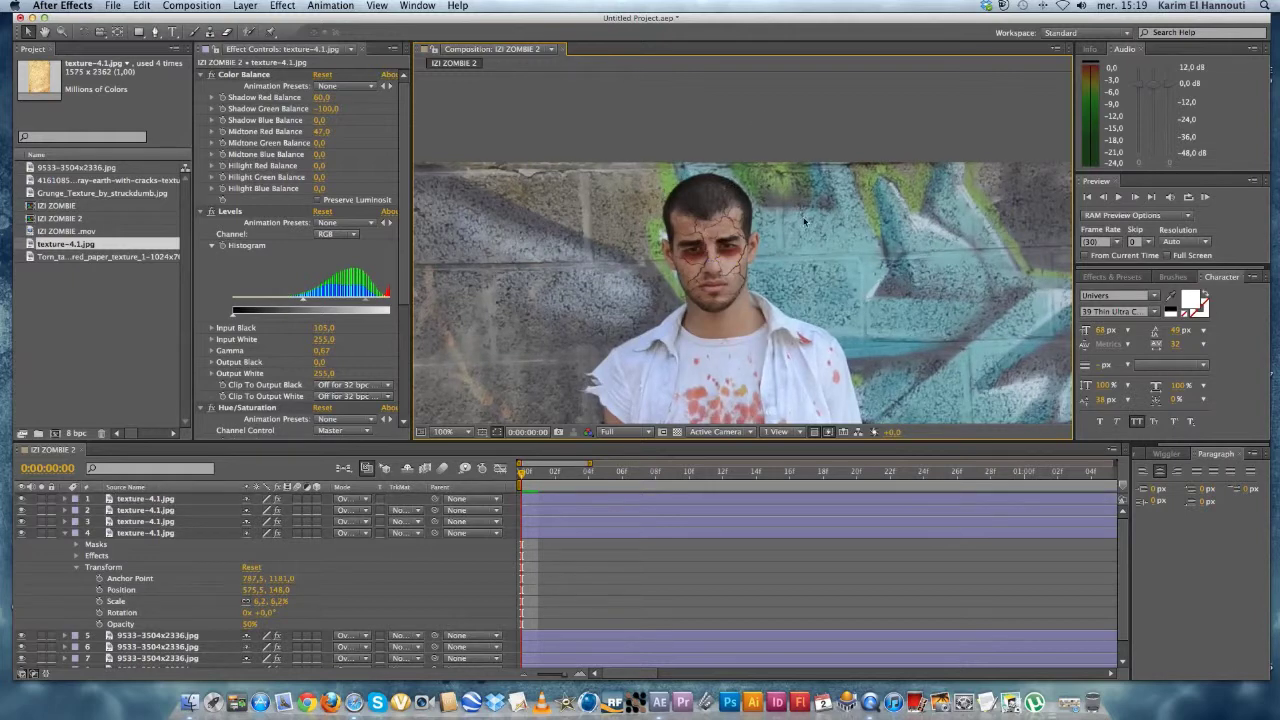
pyautogui.scroll(-1, 806, 228)
pyautogui.scroll(1, 806, 228)
pyautogui.scroll(-1, 806, 228)
pyautogui.press('.')
pyautogui.press('.')
pyautogui.press('.')
pyautogui.press(',')
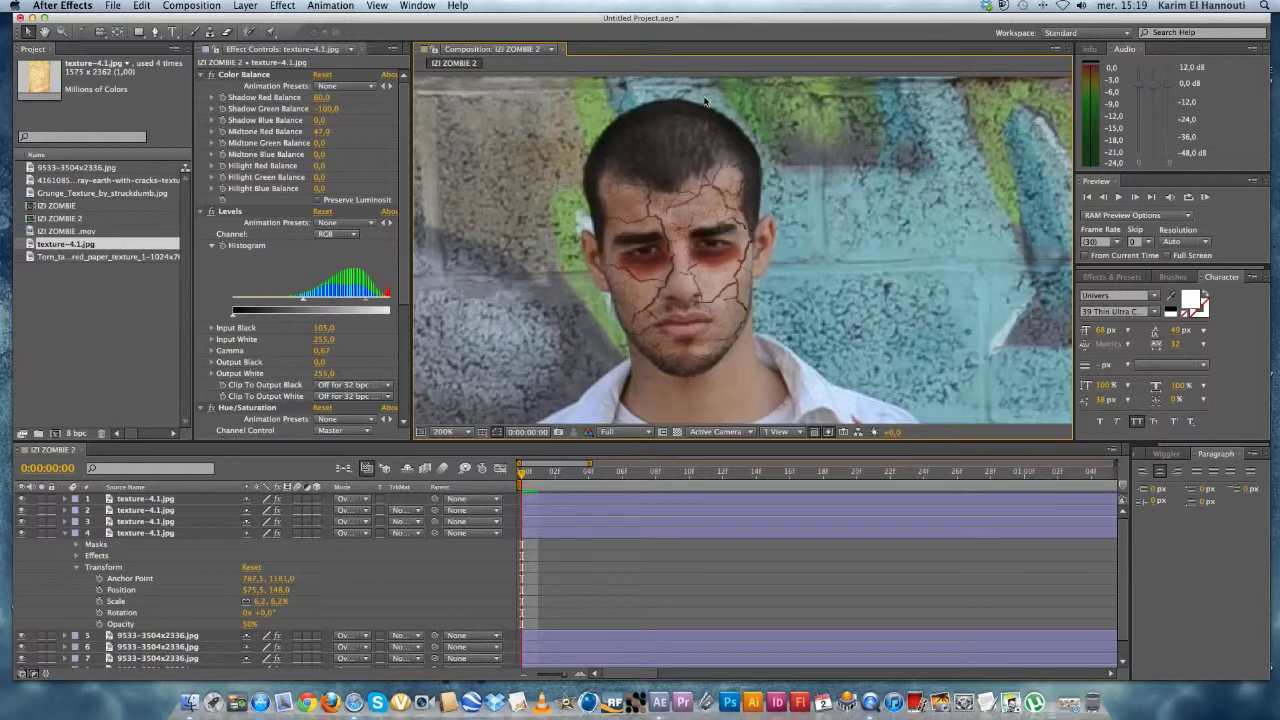
# Collapse texture layer 4's properties and activate the Pen tool for drawing over the left-hand eye.
pyautogui.click(66, 534)
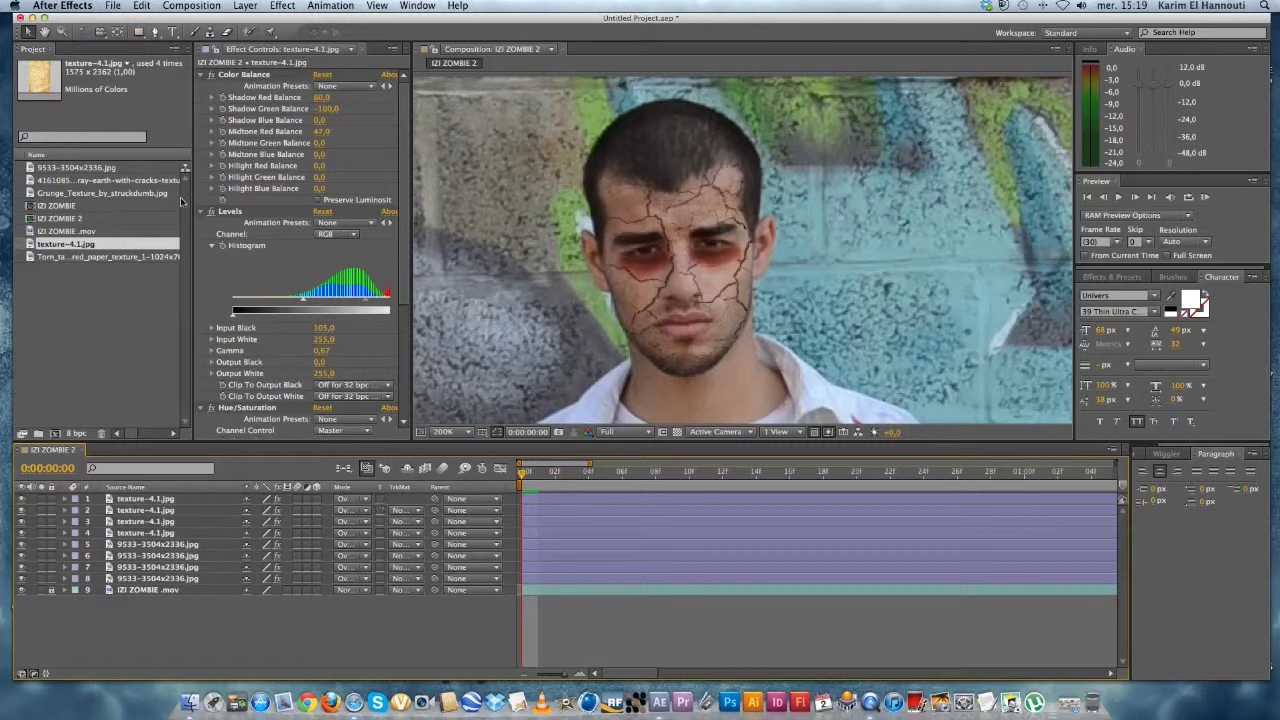
pyautogui.click(139, 33)
pyautogui.click(155, 32)
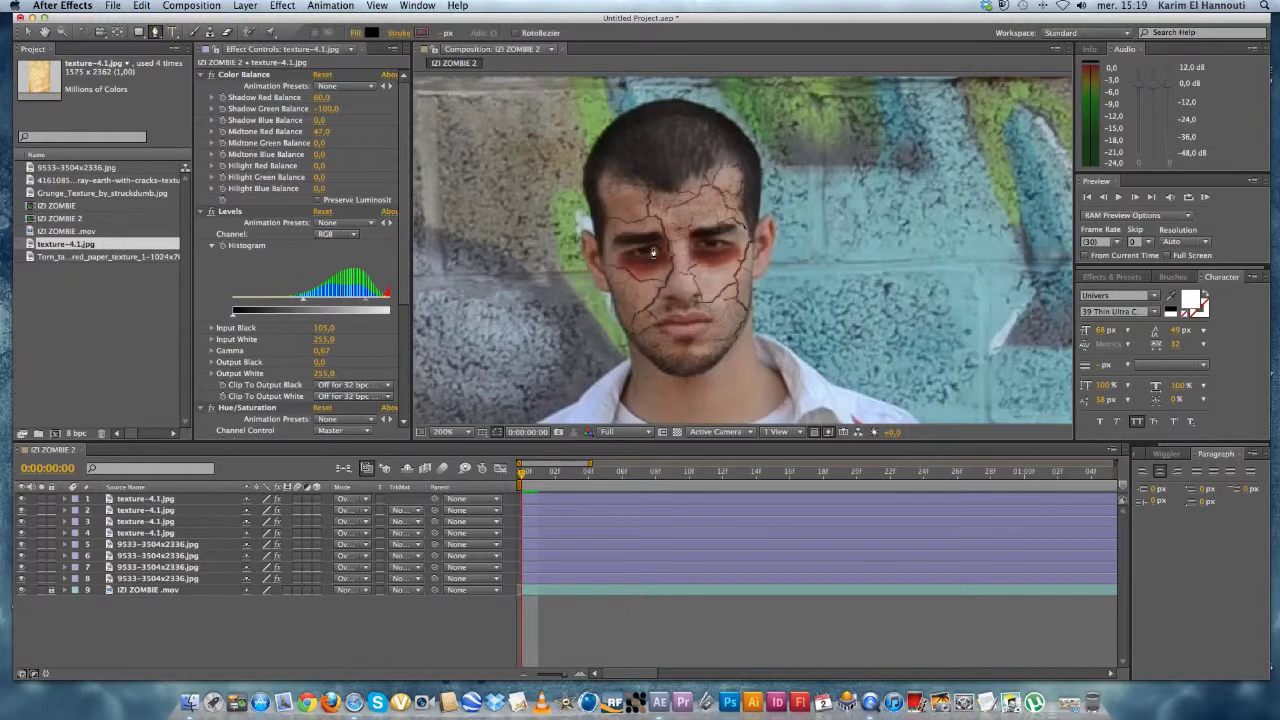
pyautogui.press('.')
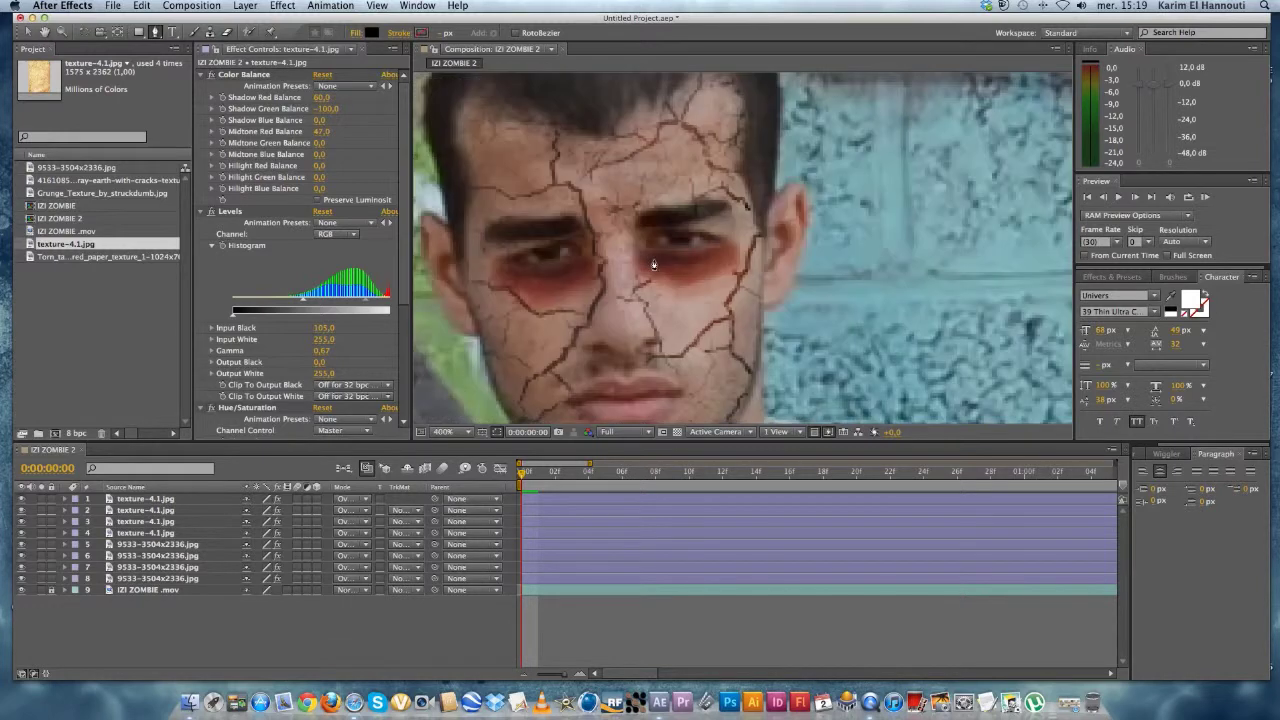
pyautogui.click(560, 250)
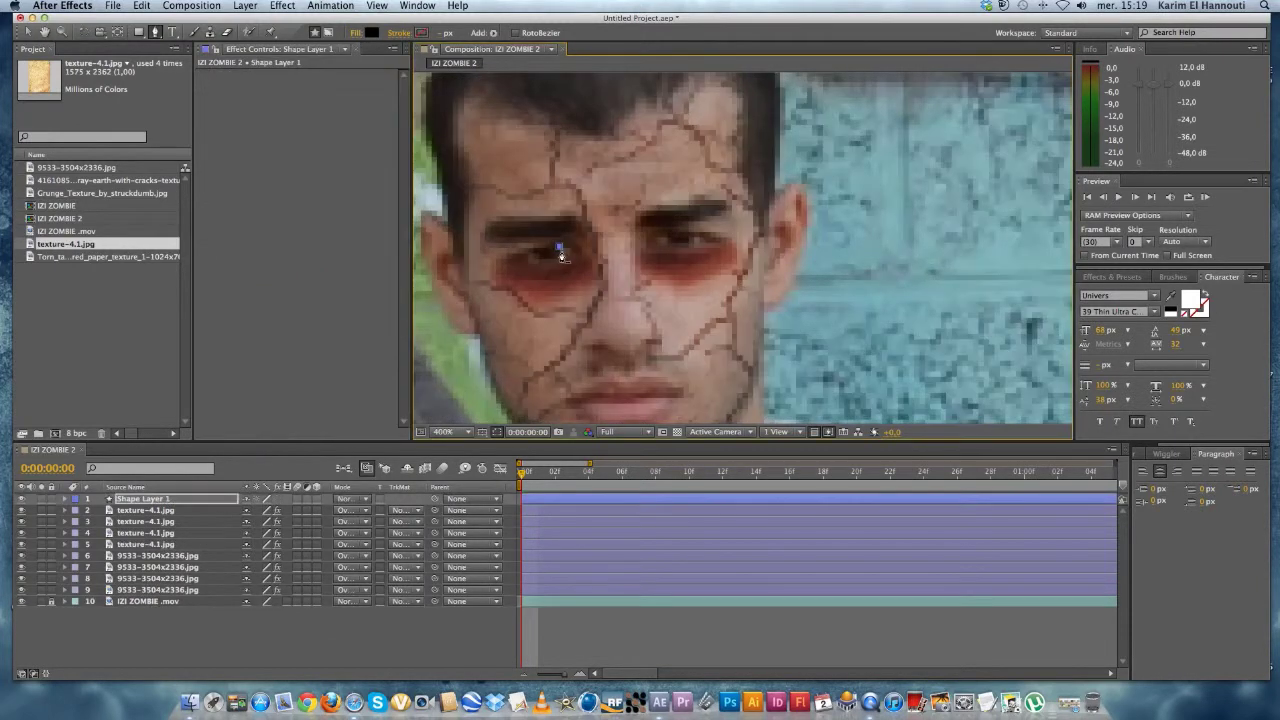
pyautogui.press('super+z')
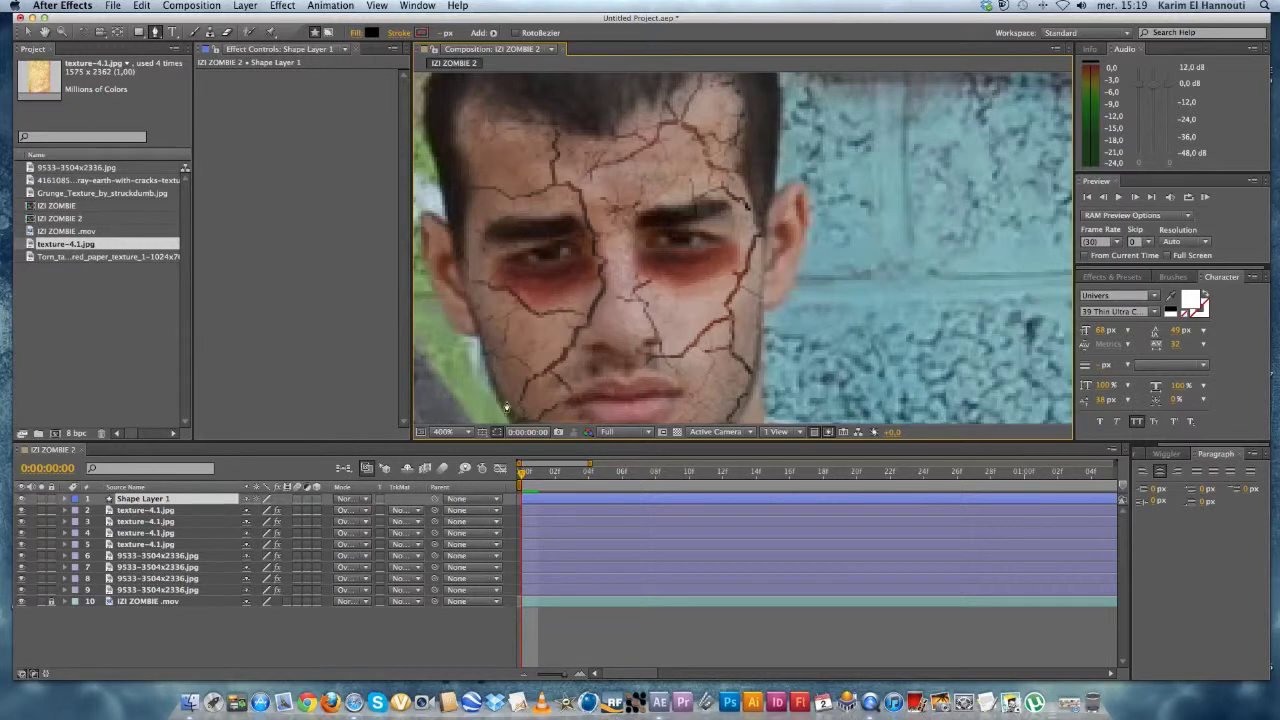
pyautogui.press('super+z')
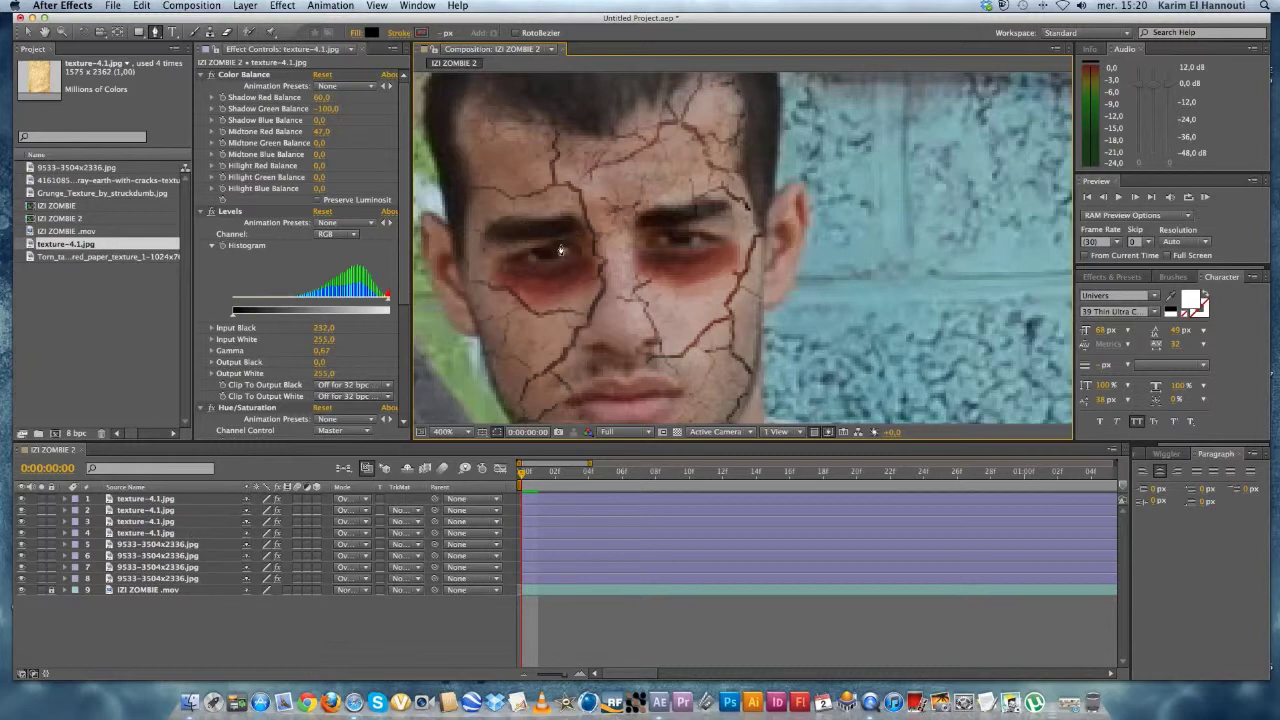
# Set the shape fill colour to white, FFFFFF.
pyautogui.click(373, 33)
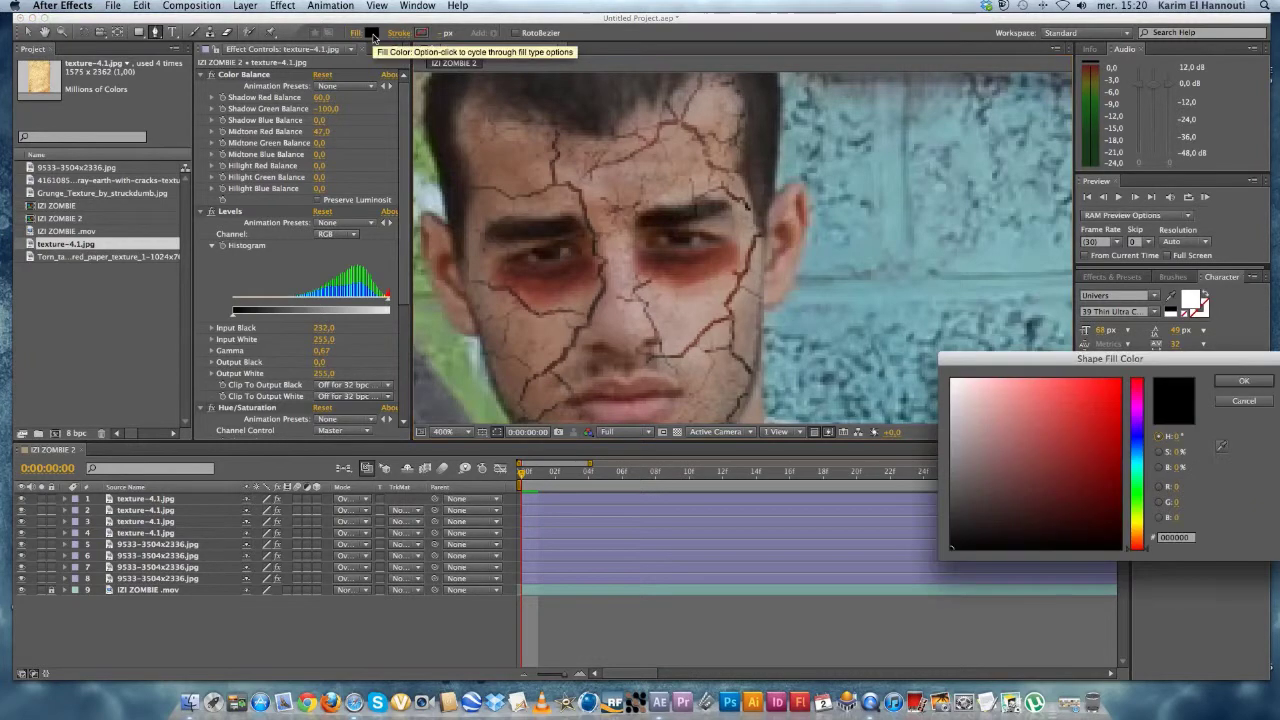
pyautogui.moveTo(1000, 396); pyautogui.dragTo(902, 352)
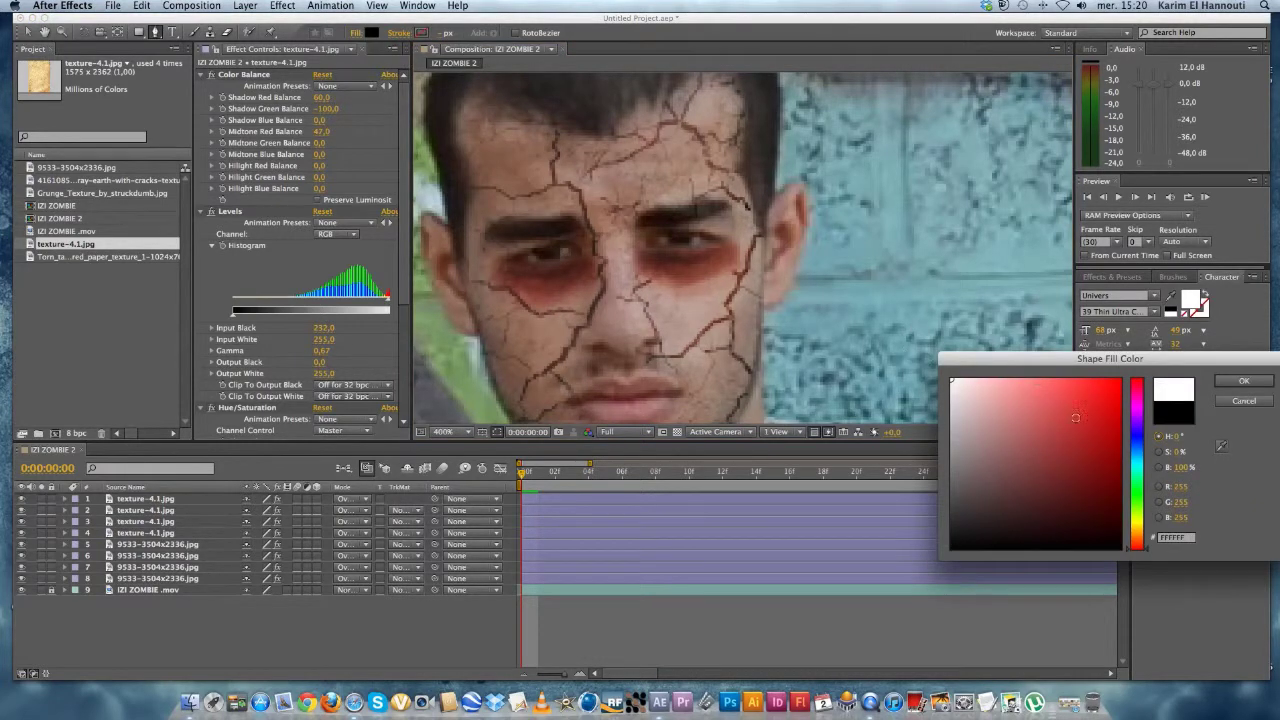
pyautogui.click(1243, 381)
pyautogui.click(372, 33)
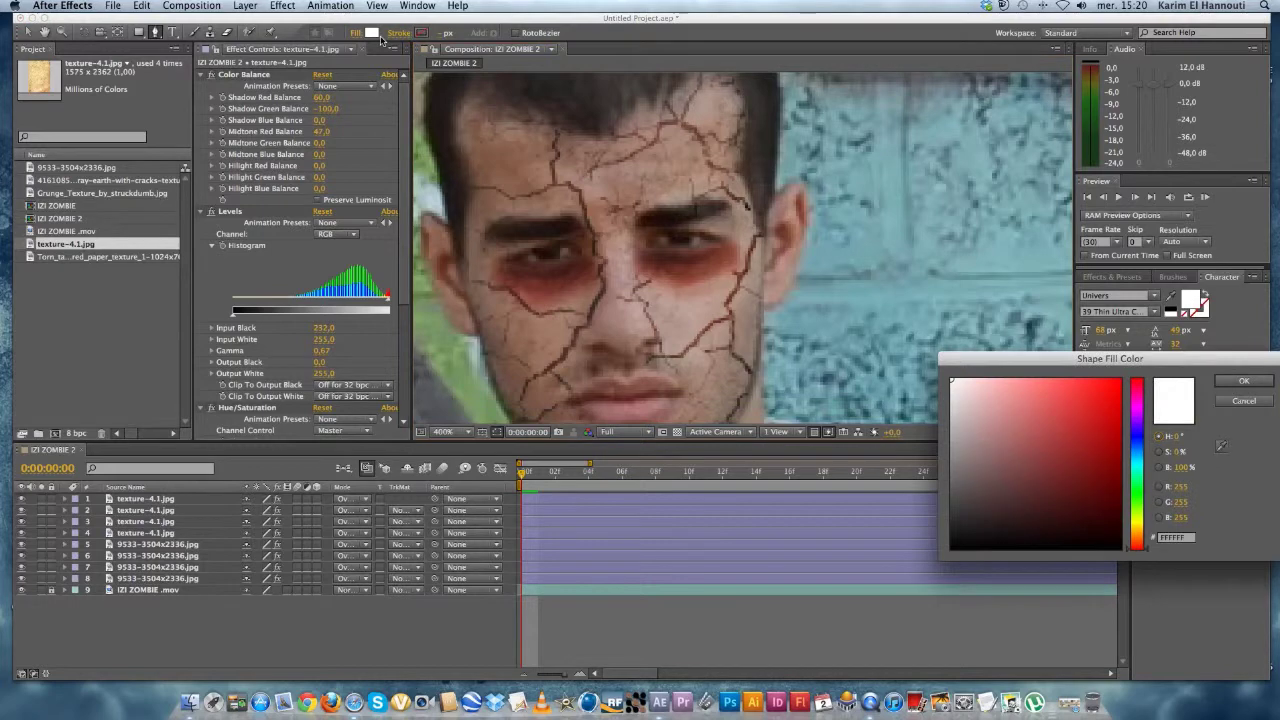
pyautogui.click(1243, 381)
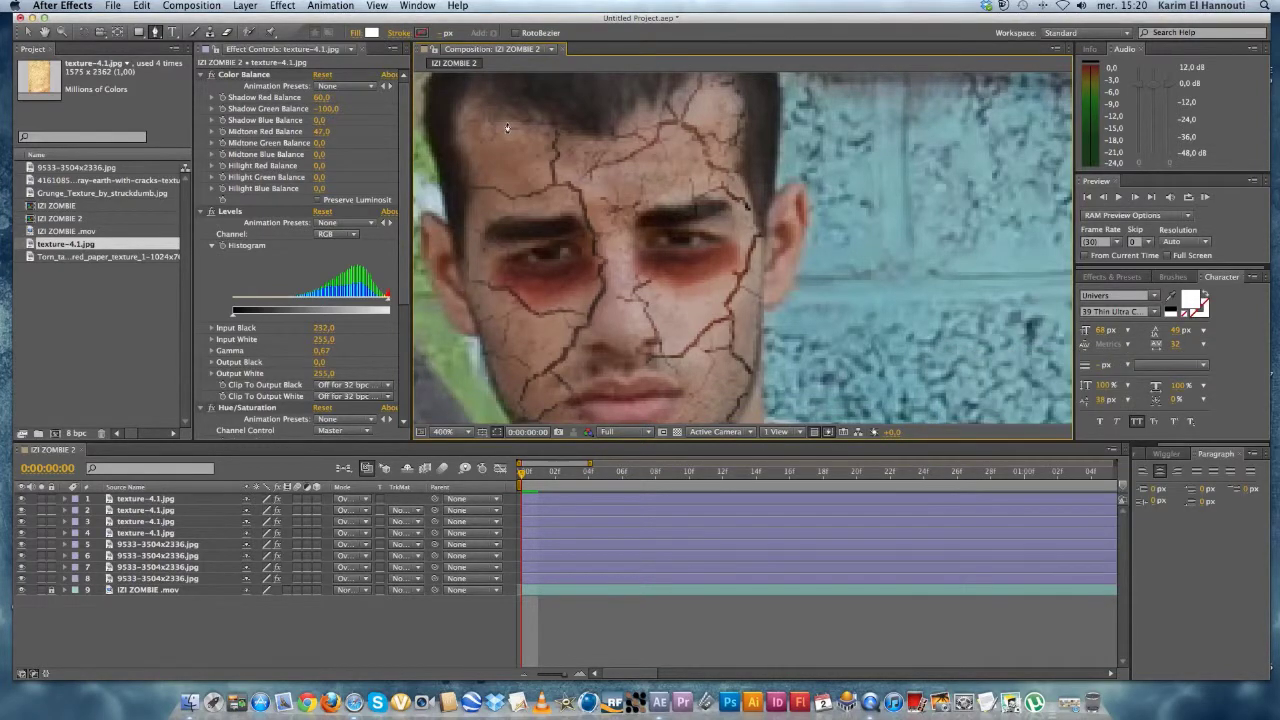
# Draw a small closed white shape over the left-hand eye with the Pen tool on a new shape layer.
pyautogui.click(560, 250)
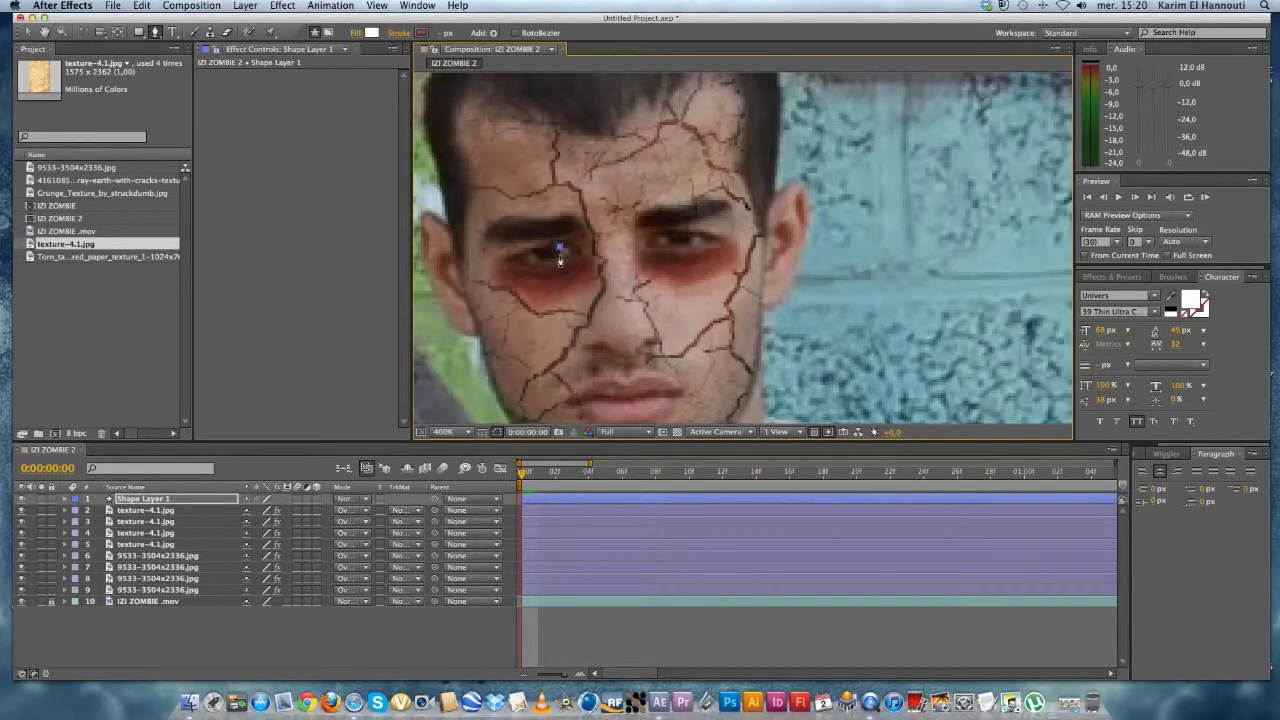
pyautogui.moveTo(559, 254); pyautogui.dragTo(554, 261)
pyautogui.click(535, 261)
pyautogui.click(524, 262)
pyautogui.scroll(2, 559, 269)
pyautogui.scroll(-1, 559, 269)
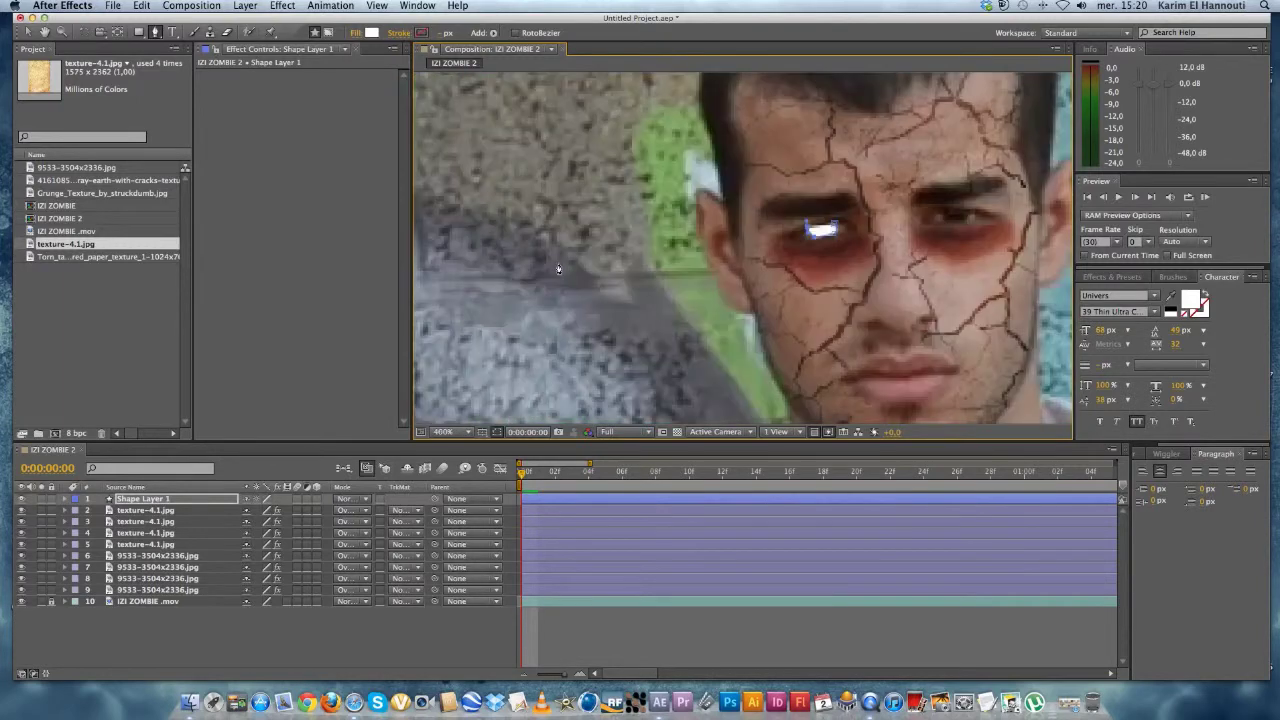
pyautogui.click(44, 32)
pyautogui.moveTo(805, 268); pyautogui.dragTo(561, 264)
pyautogui.moveTo(897, 282)
pyautogui.mouseDown()
pyautogui.moveTo(741, 232)
pyautogui.moveTo(670, 252)
pyautogui.mouseUp()
pyautogui.press('g')
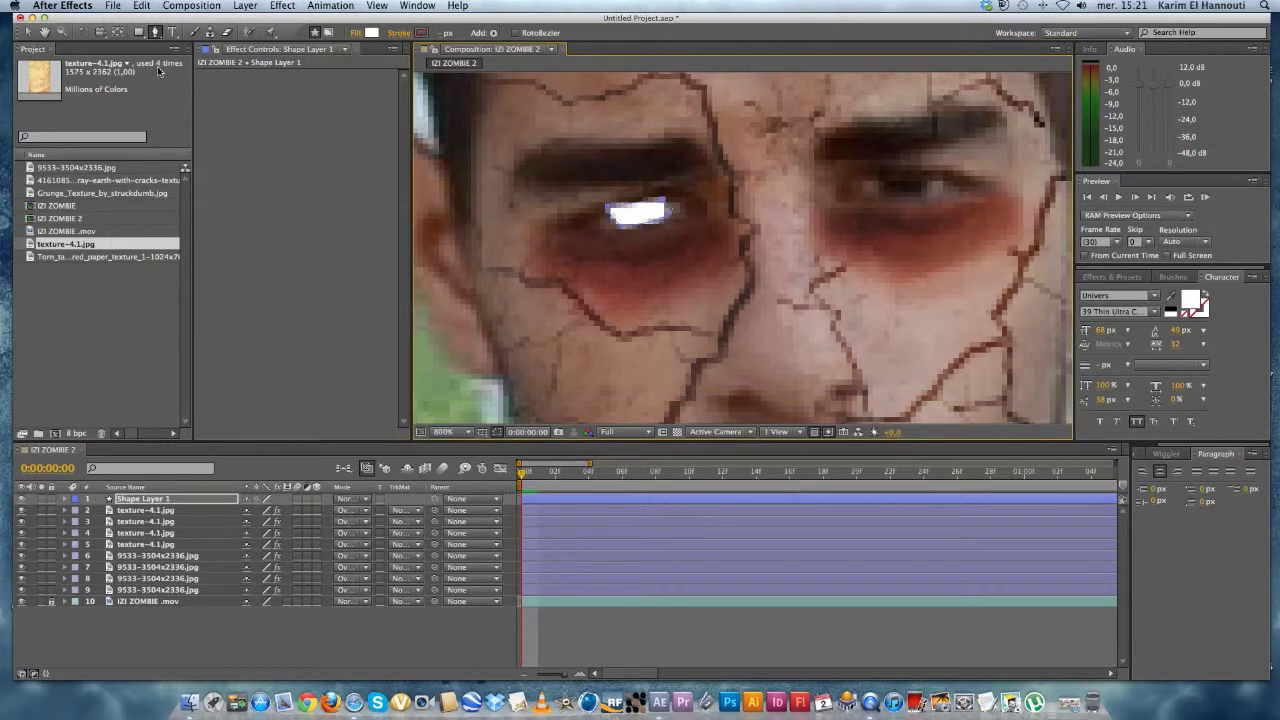
# Try to adjust the points of the white shape over the left-hand eye, reselecting Shape Layer 1 for editing.
pyautogui.press('v')
pyautogui.moveTo(664, 200); pyautogui.dragTo(610, 208)
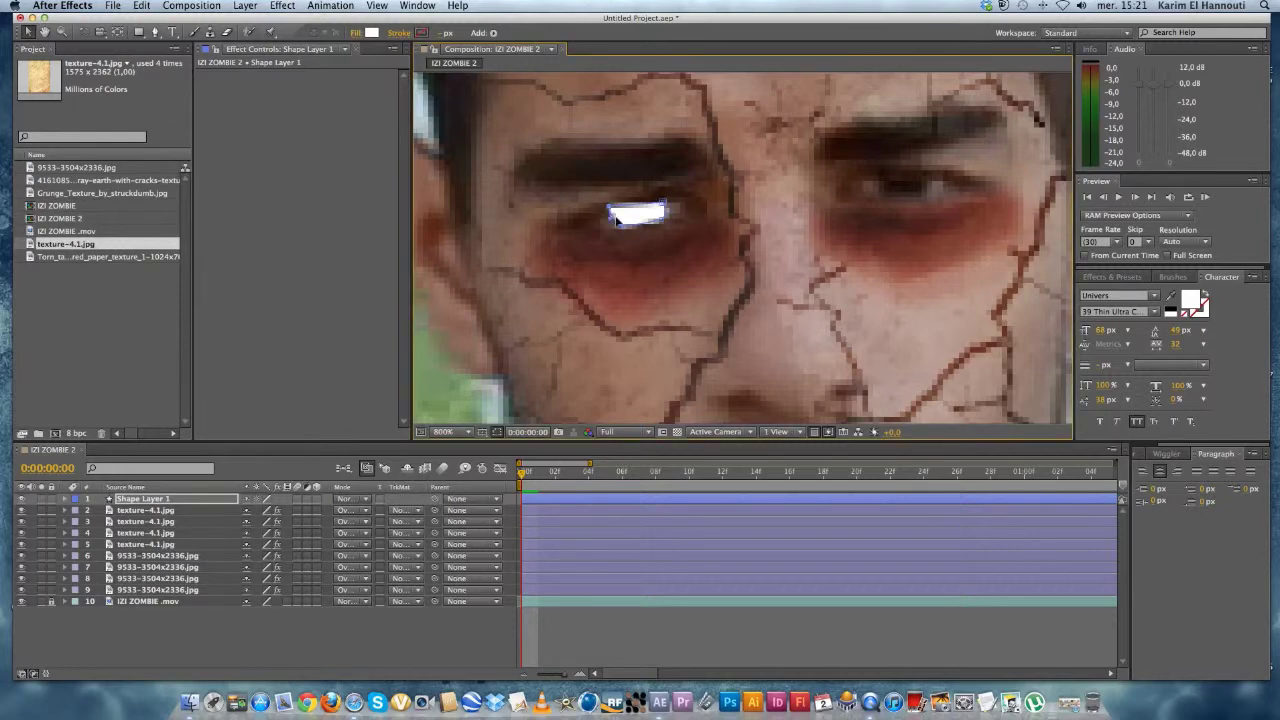
pyautogui.click(645, 260)
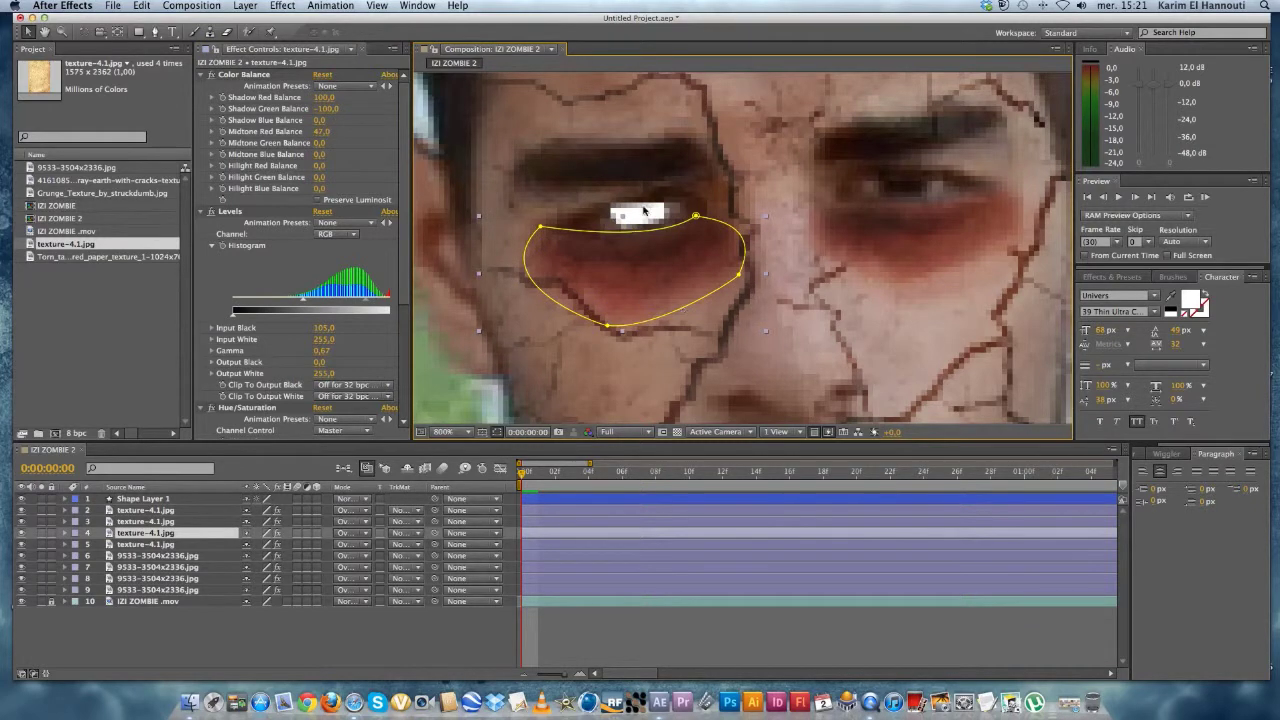
pyautogui.click(238, 512)
pyautogui.click(247, 496)
pyautogui.click(622, 231)
pyautogui.click(590, 233)
pyautogui.click(208, 500)
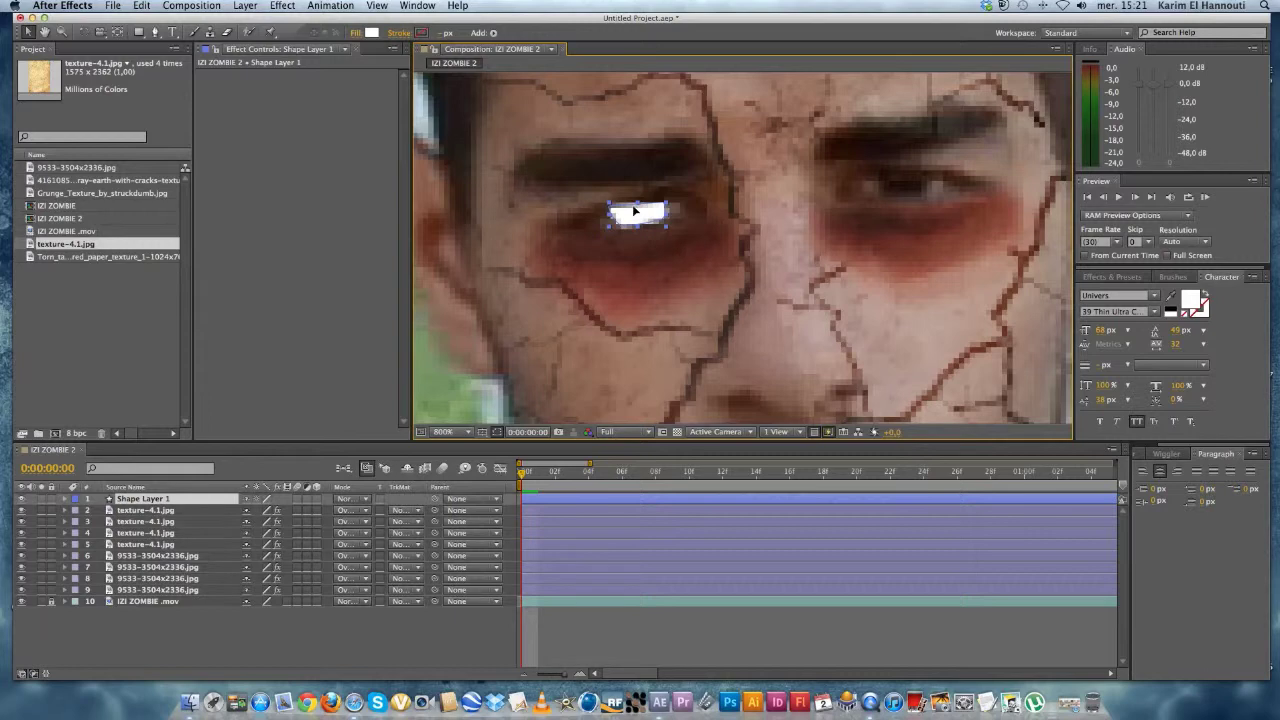
pyautogui.doubleClick(633, 211)
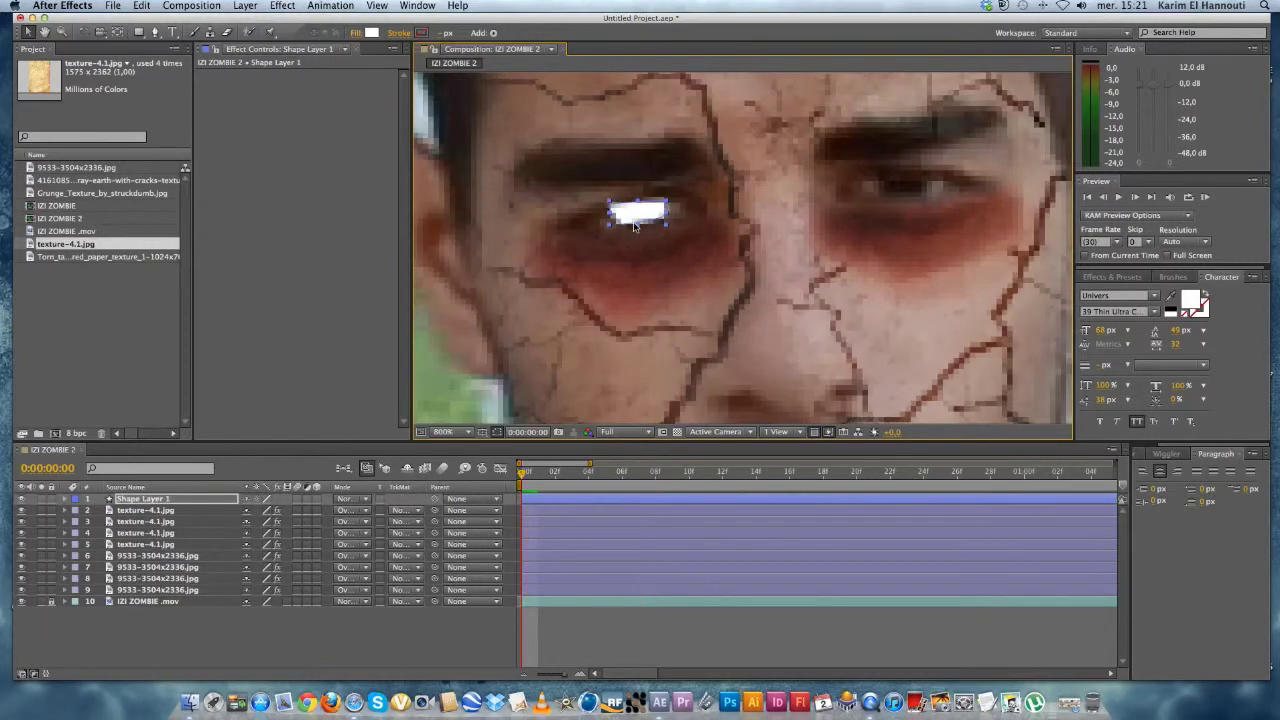
# Examine the white eye shape against the whole face and leave Shape Layer 1 selected.
pyautogui.scroll(-4, 705, 254)
pyautogui.scroll(8, 714, 258)
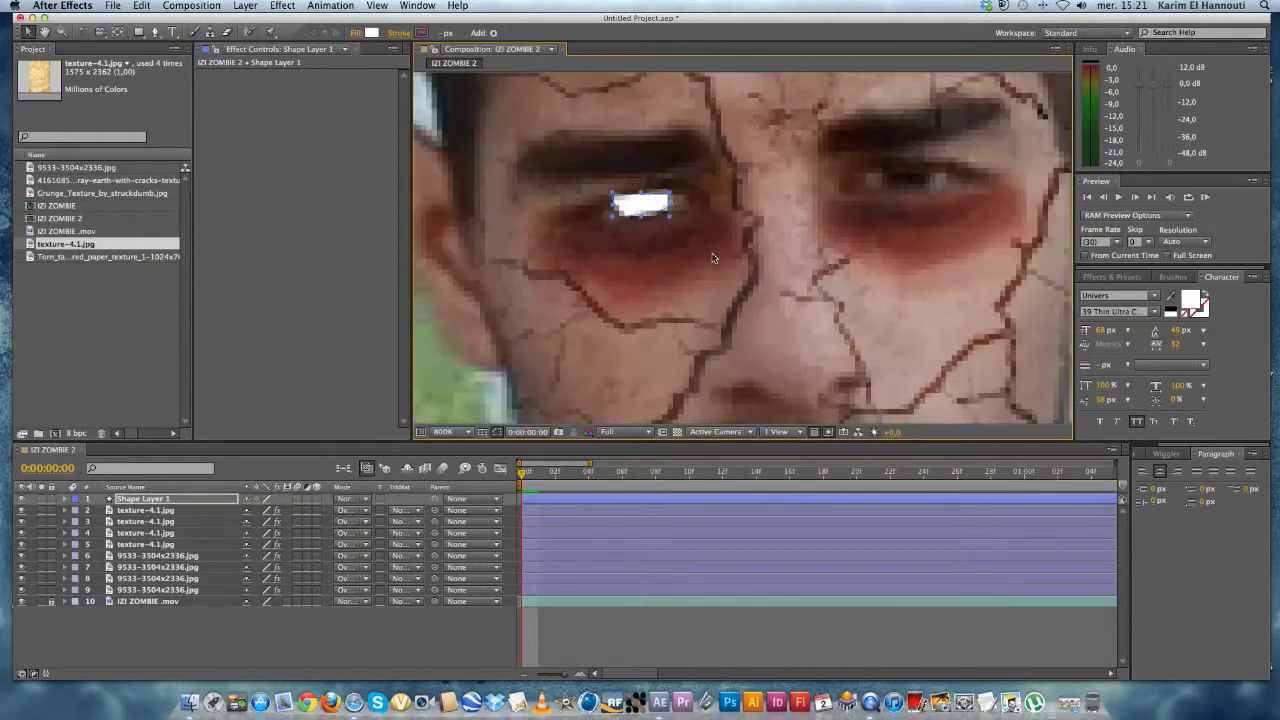
pyautogui.click(636, 205)
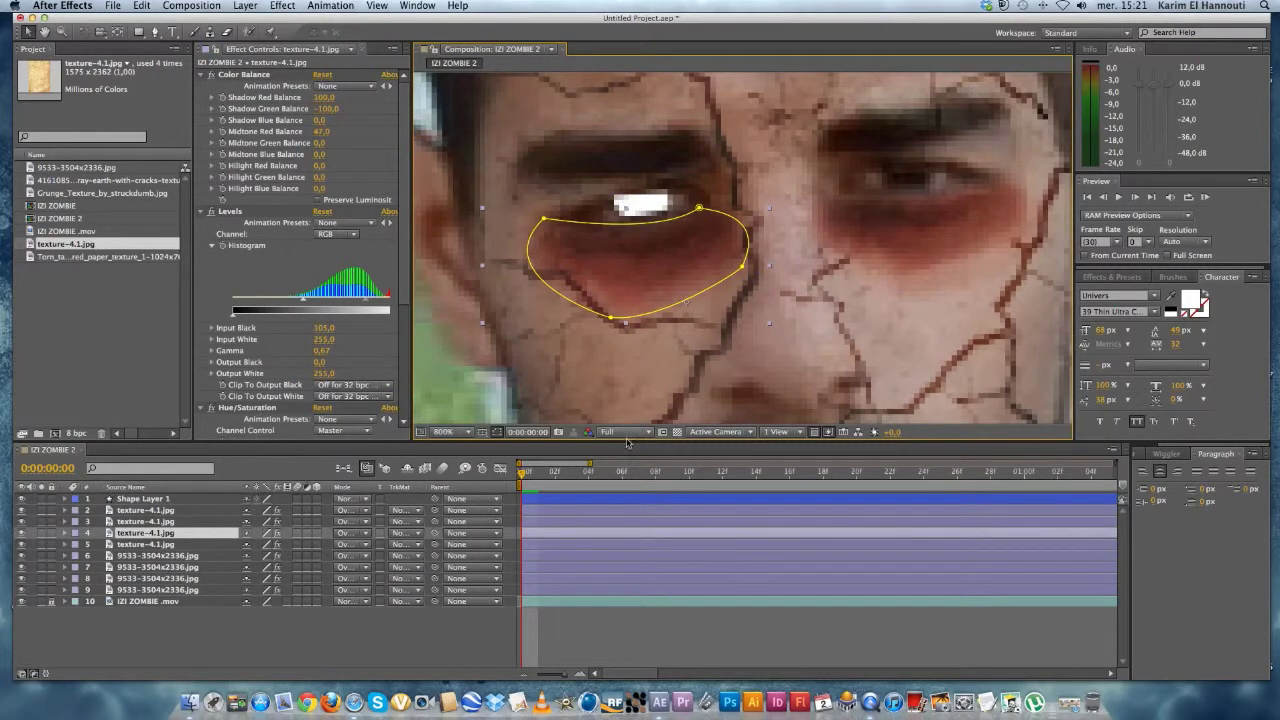
pyautogui.click(622, 497)
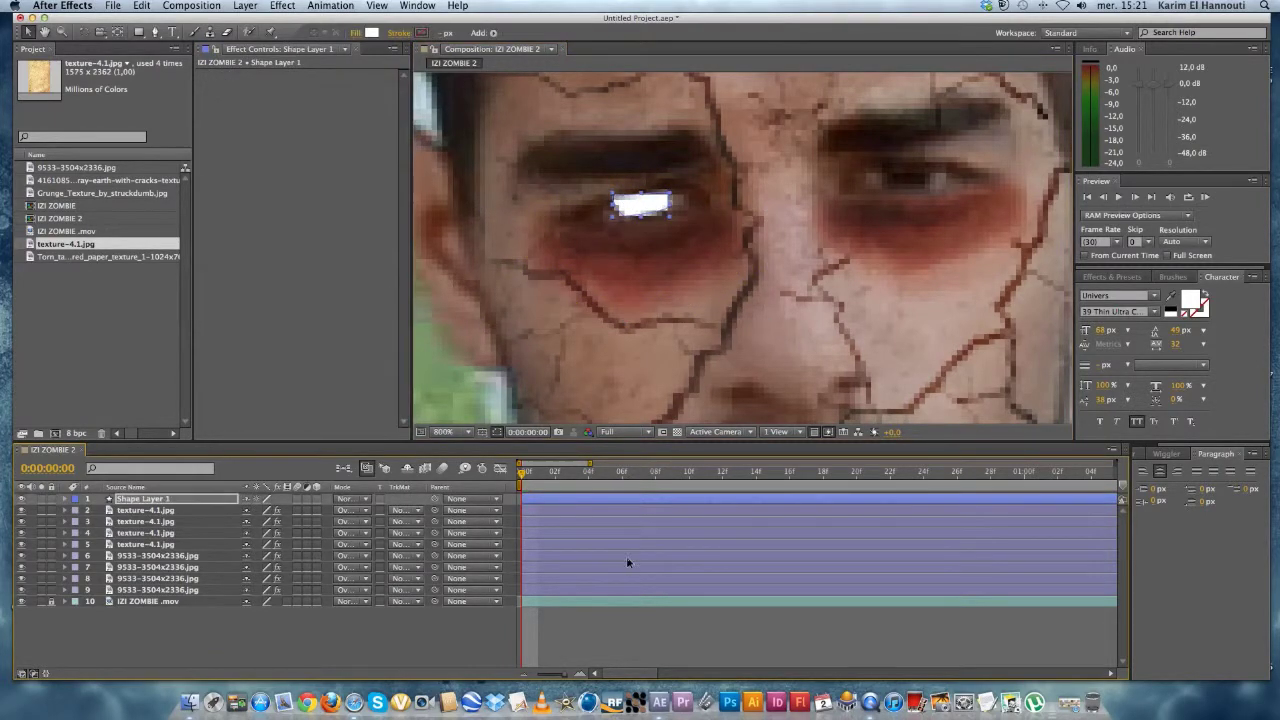
pyautogui.click(706, 332)
pyautogui.scroll(-2, 738, 325)
pyautogui.scroll(-1, 788, 327)
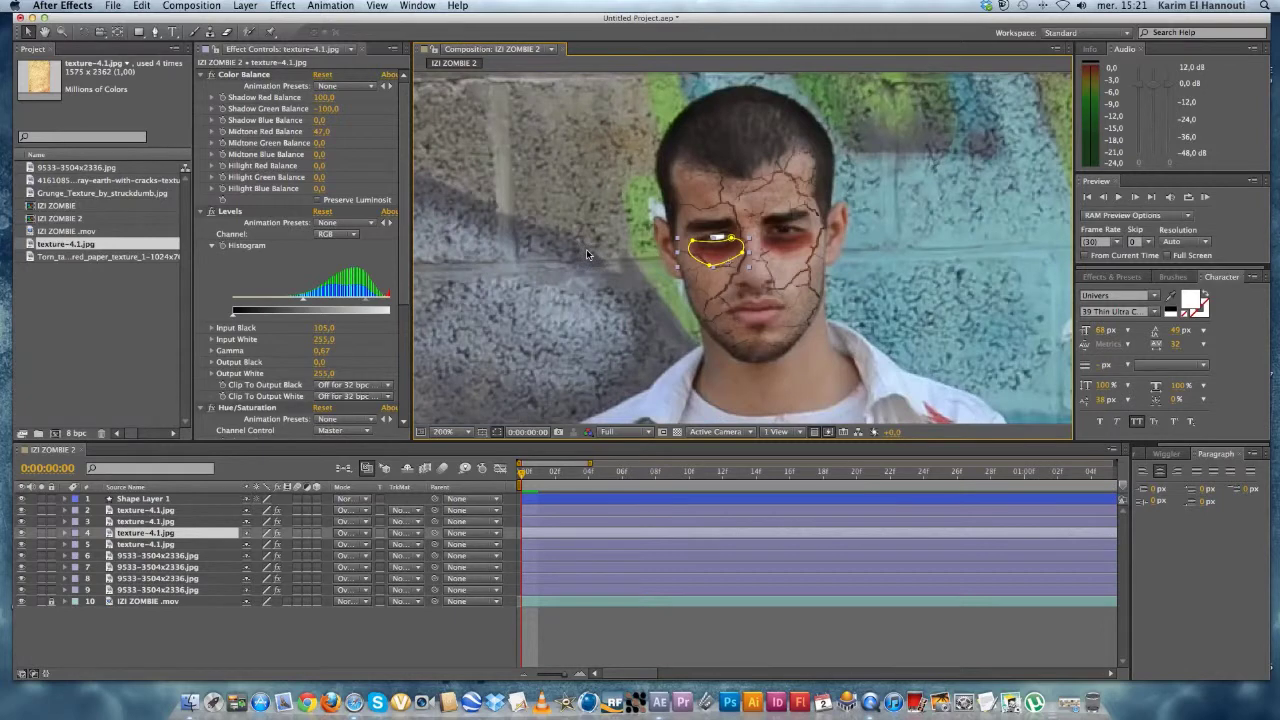
pyautogui.click(733, 309)
pyautogui.click(717, 237)
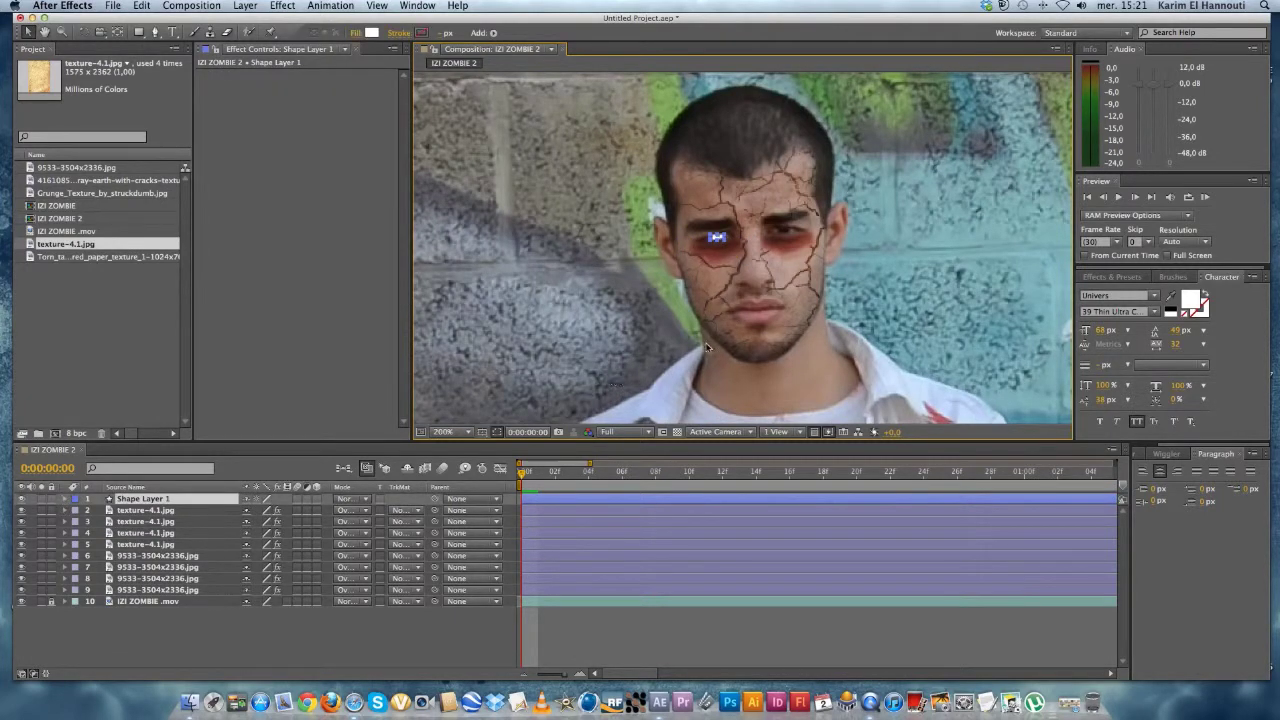
# Set the opacity of Shape Layer 1, the white shape over the left-hand eye, to 55%.
pyautogui.click(64, 498)
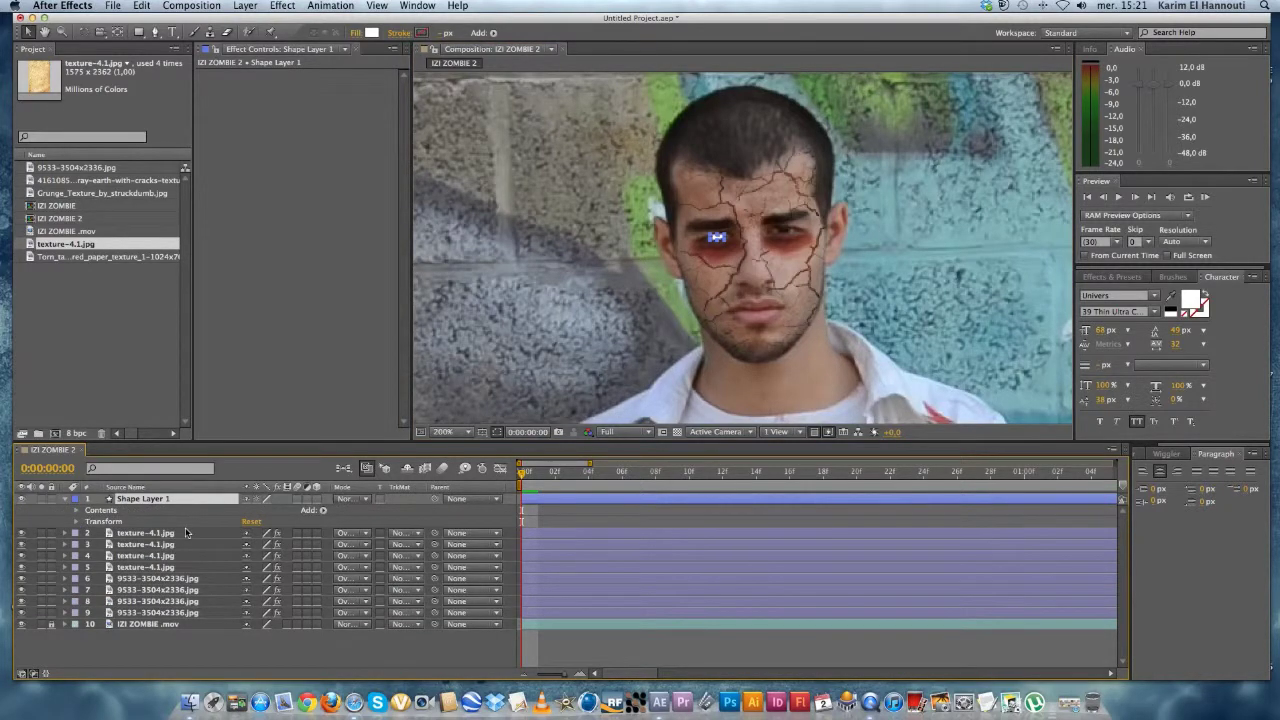
pyautogui.click(77, 521)
pyautogui.moveTo(251, 579); pyautogui.dragTo(228, 578)
pyautogui.click(497, 374)
pyautogui.click(547, 372)
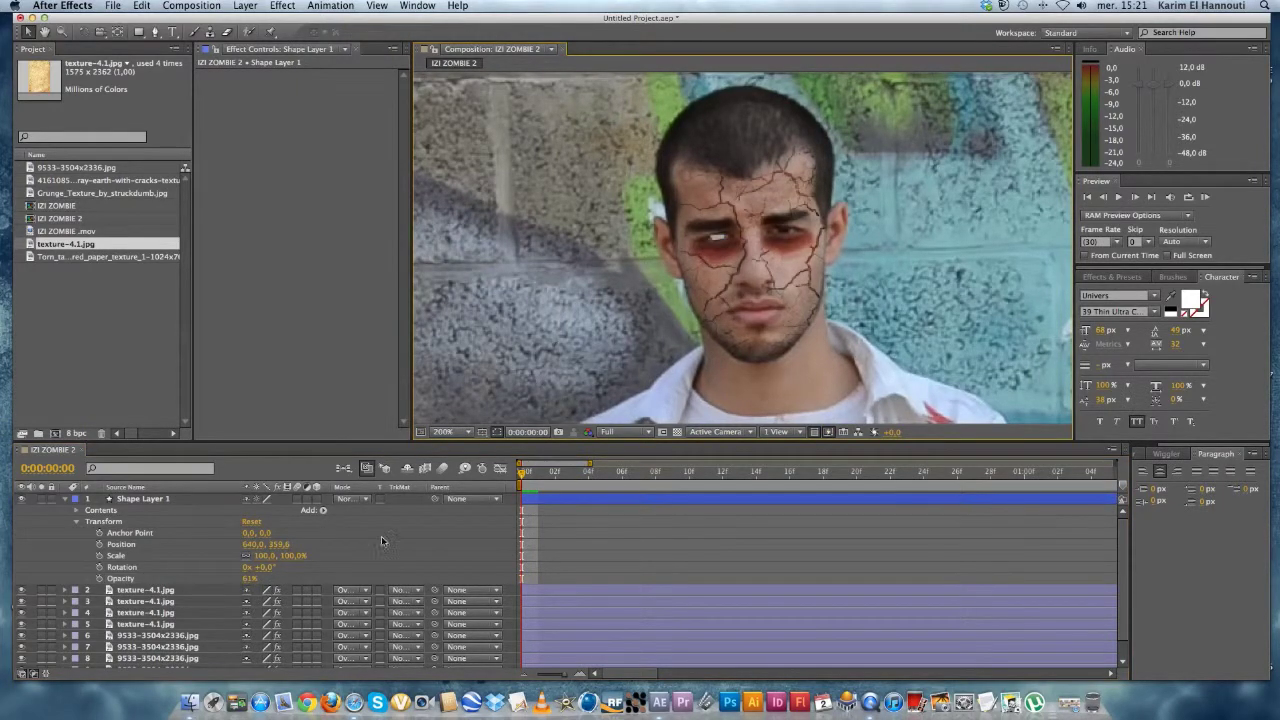
pyautogui.moveTo(250, 578)
pyautogui.mouseDown()
pyautogui.moveTo(236, 578)
pyautogui.moveTo(254, 578)
pyautogui.mouseUp()
# Check the semi-transparent white shape up close and delete Shape Layer 1.
pyautogui.scroll(-2, 631, 362)
pyautogui.scroll(5, 631, 362)
pyautogui.press(',')
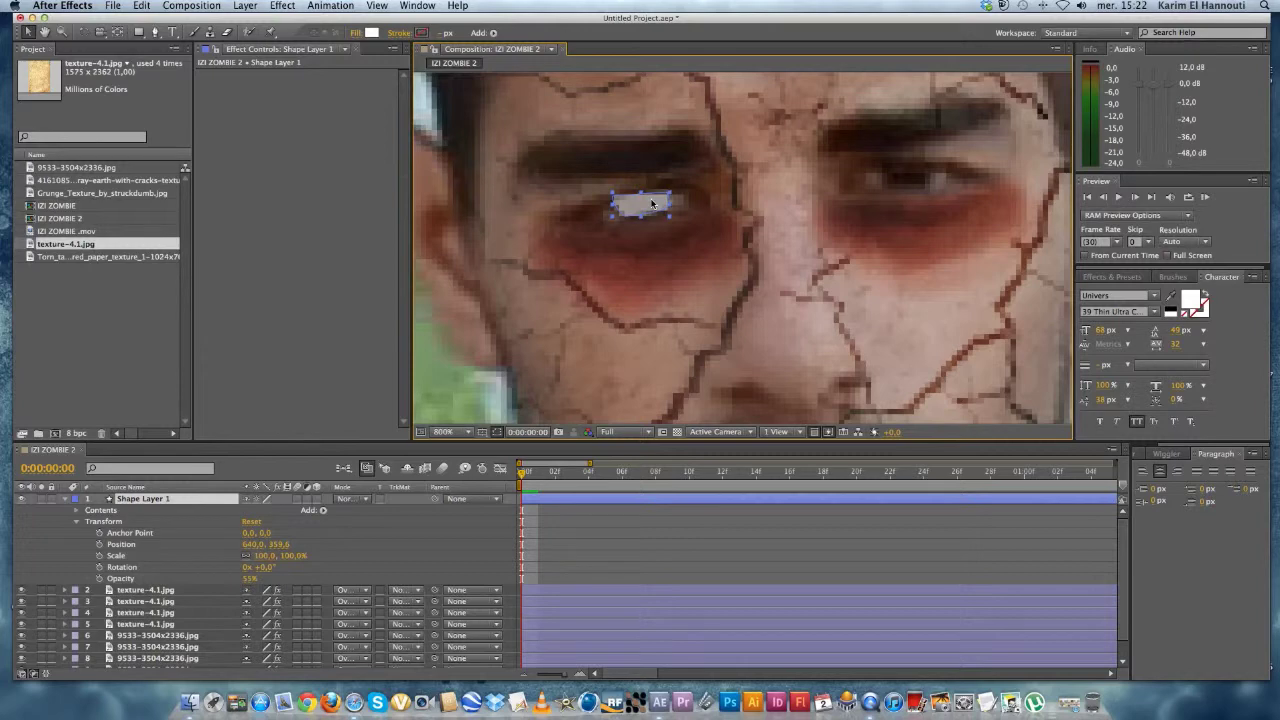
pyautogui.press('Delete')
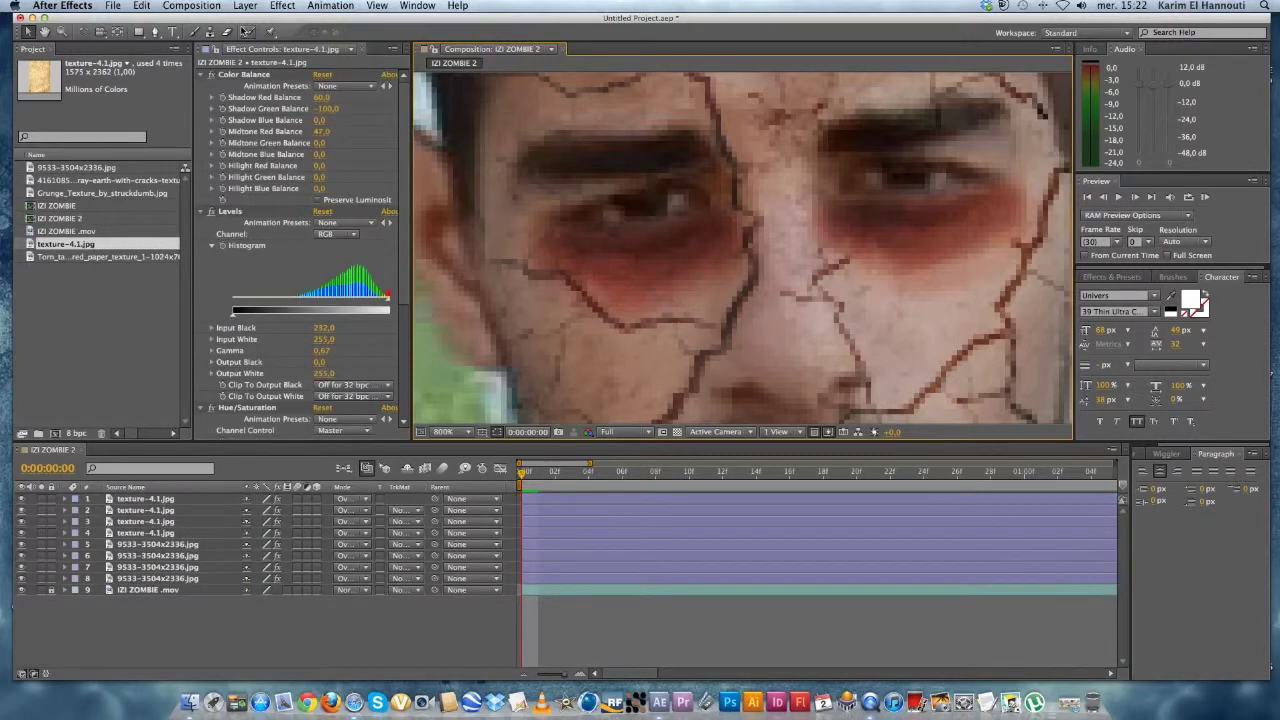
# Draw a closed four-point white shape over the left-hand eye with the Pen tool, undoing the misplaced lower corner points.
pyautogui.click(155, 32)
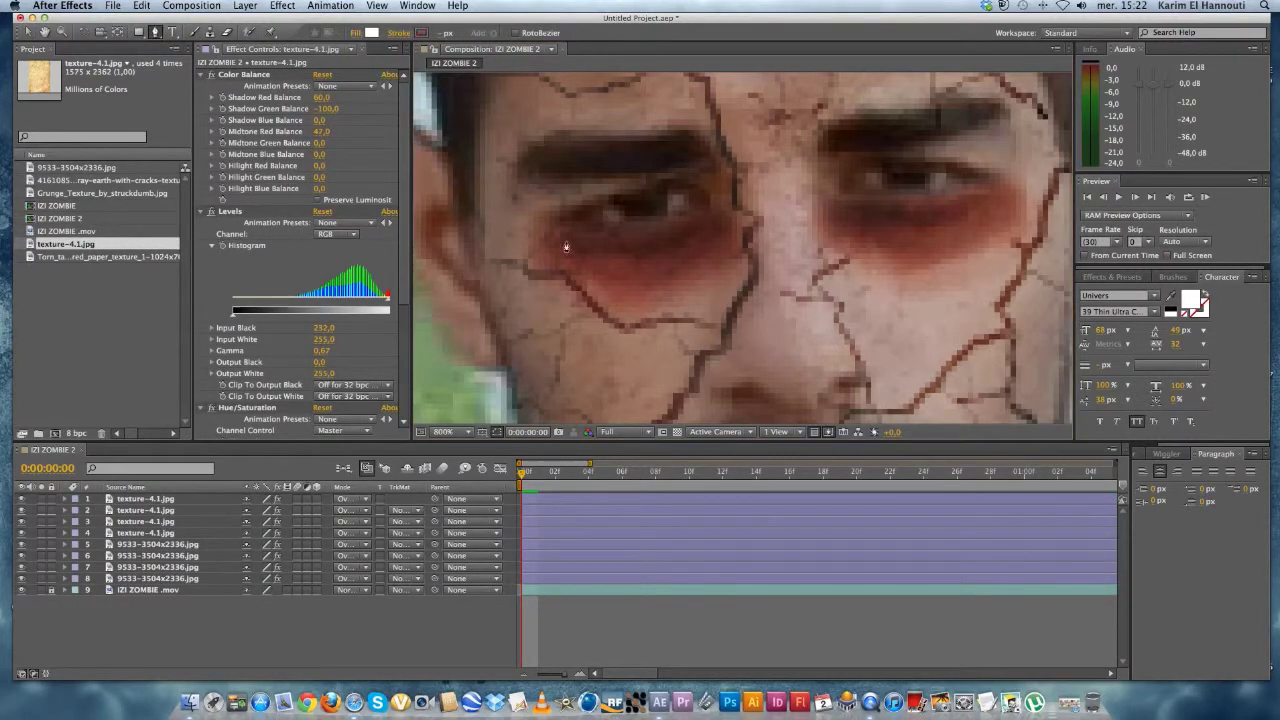
pyautogui.click(666, 193)
pyautogui.moveTo(666, 217); pyautogui.dragTo(661, 218)
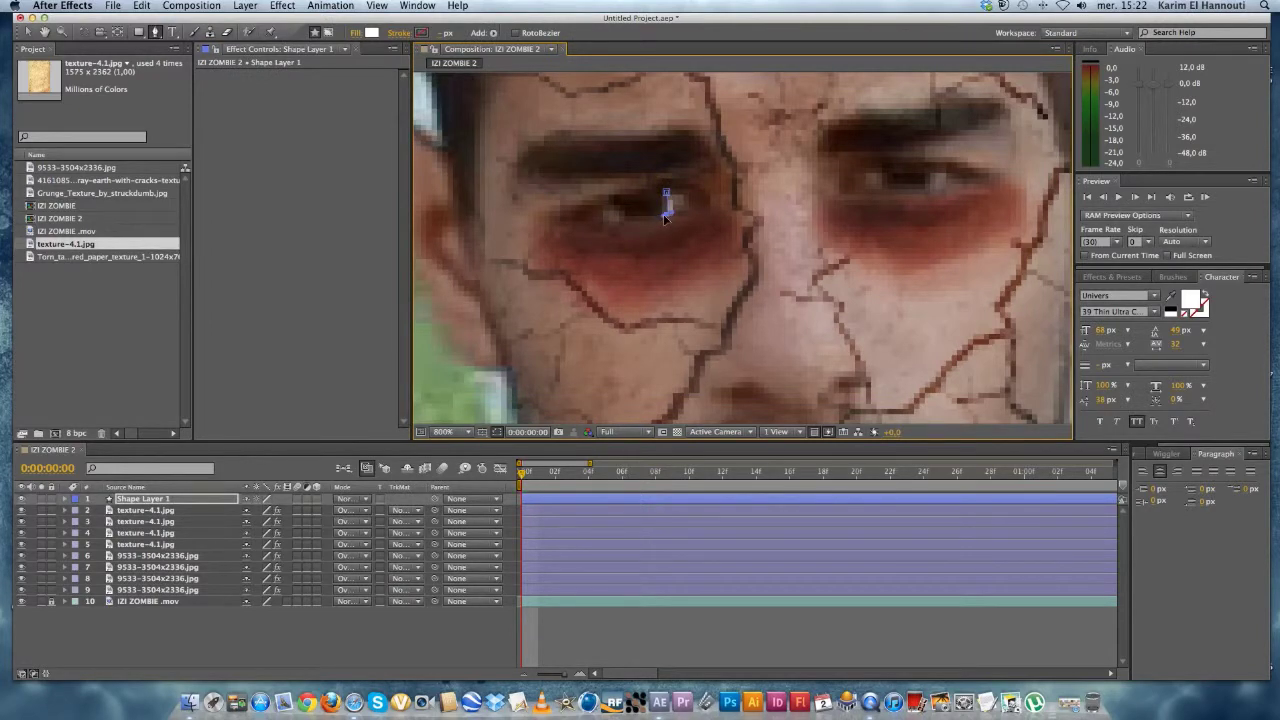
pyautogui.click(626, 220)
pyautogui.press('super+z')
pyautogui.click(616, 221)
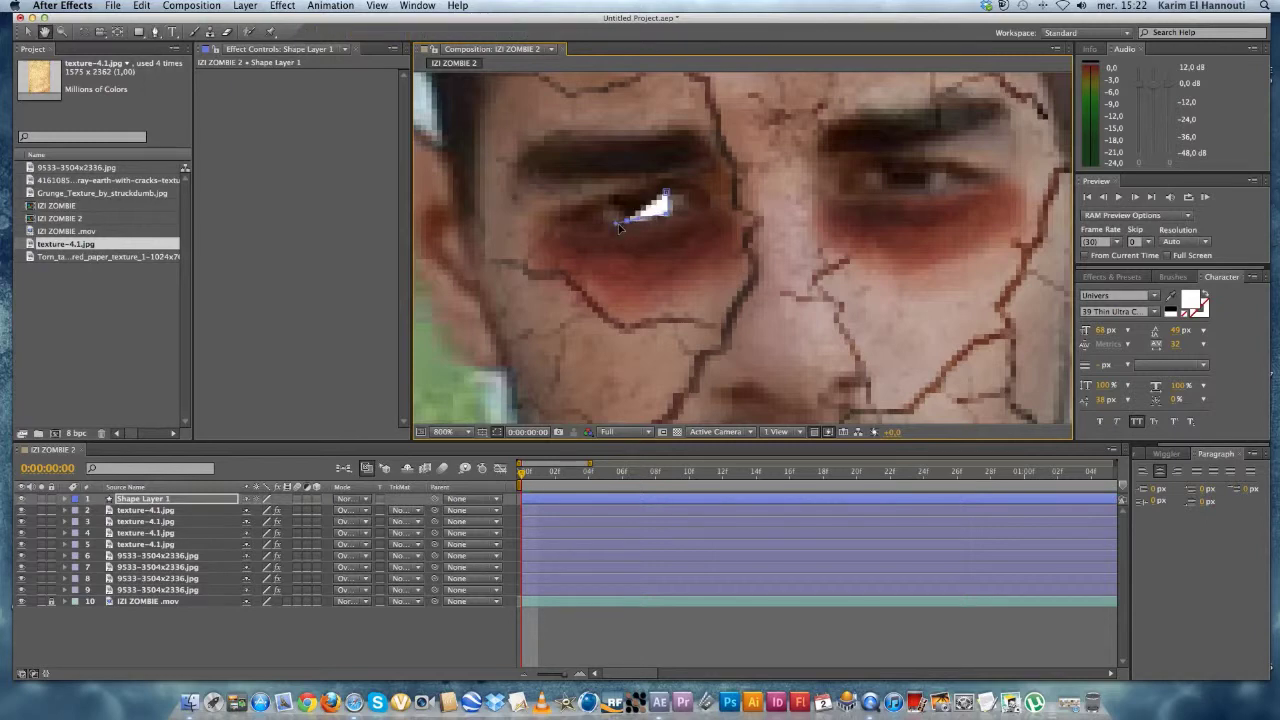
pyautogui.press('super+z')
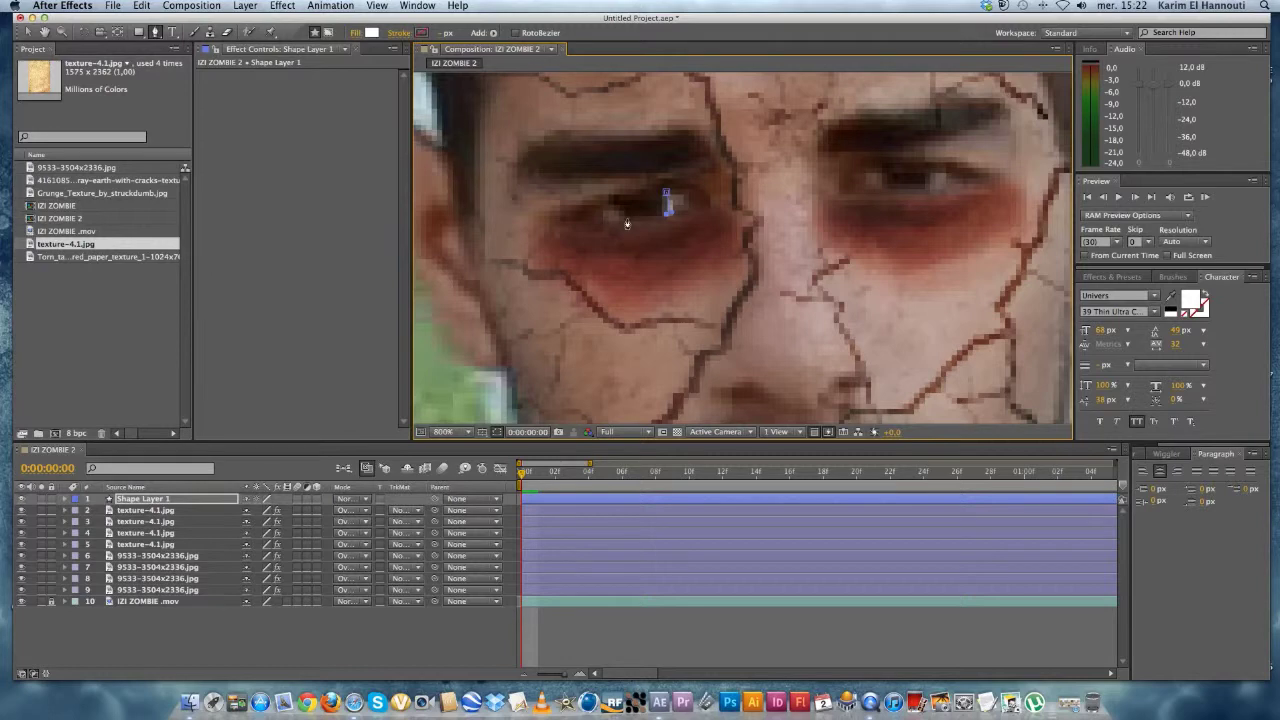
pyautogui.click(629, 220)
pyautogui.click(615, 201)
pyautogui.click(668, 197)
pyautogui.click(28, 32)
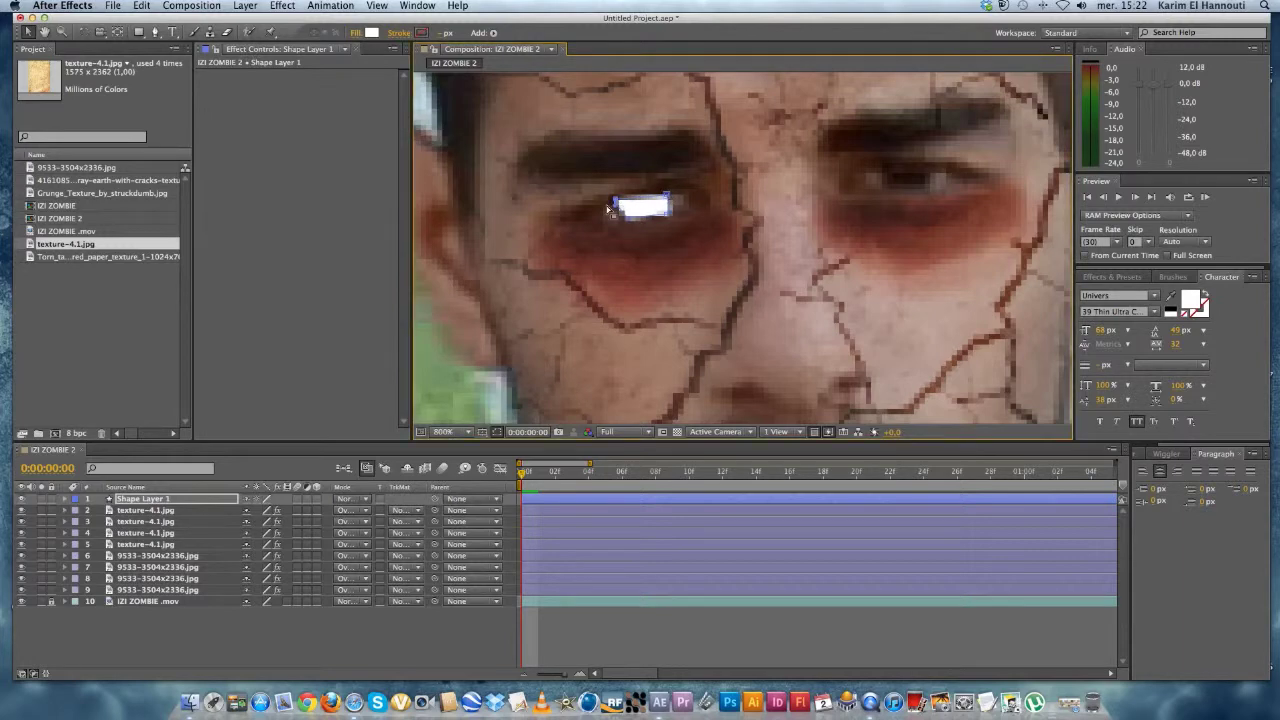
# Examine the new white eye shape against the whole face, with the shape deselected.
pyautogui.press(',')
pyautogui.press(',')
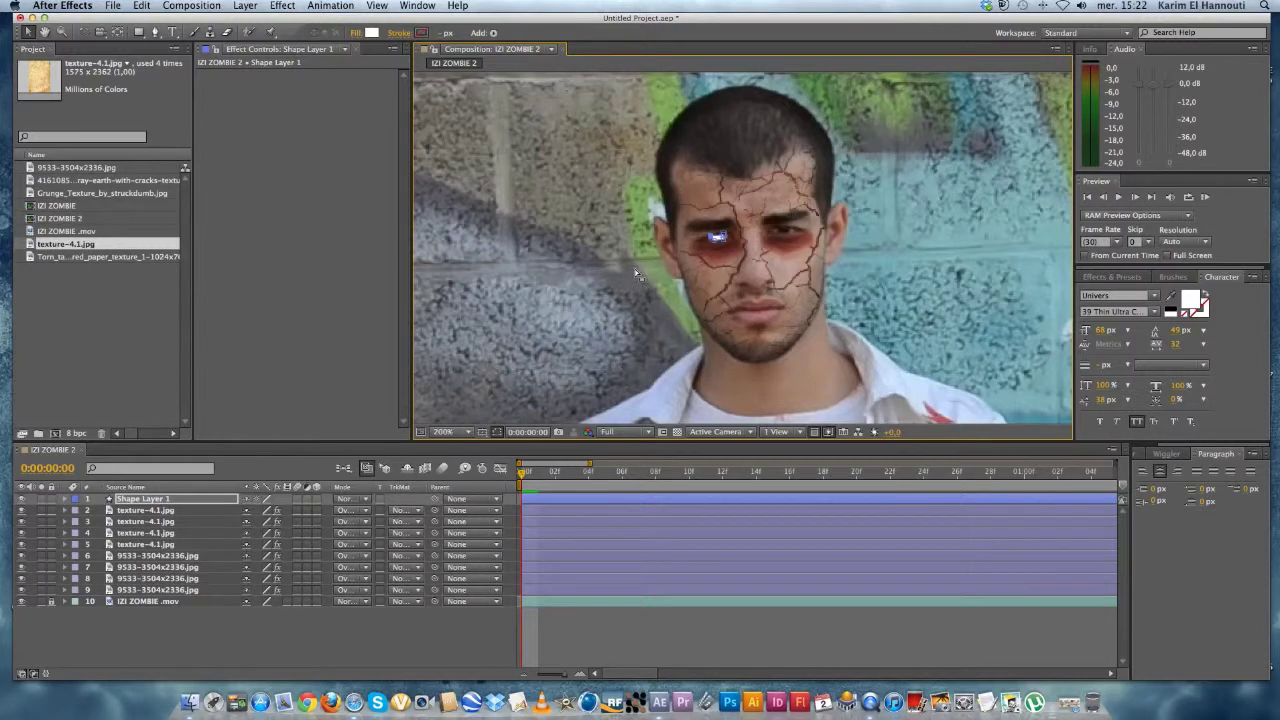
pyautogui.press(',')
pyautogui.press('.')
pyautogui.press('.')
pyautogui.press('.')
pyautogui.press(',')
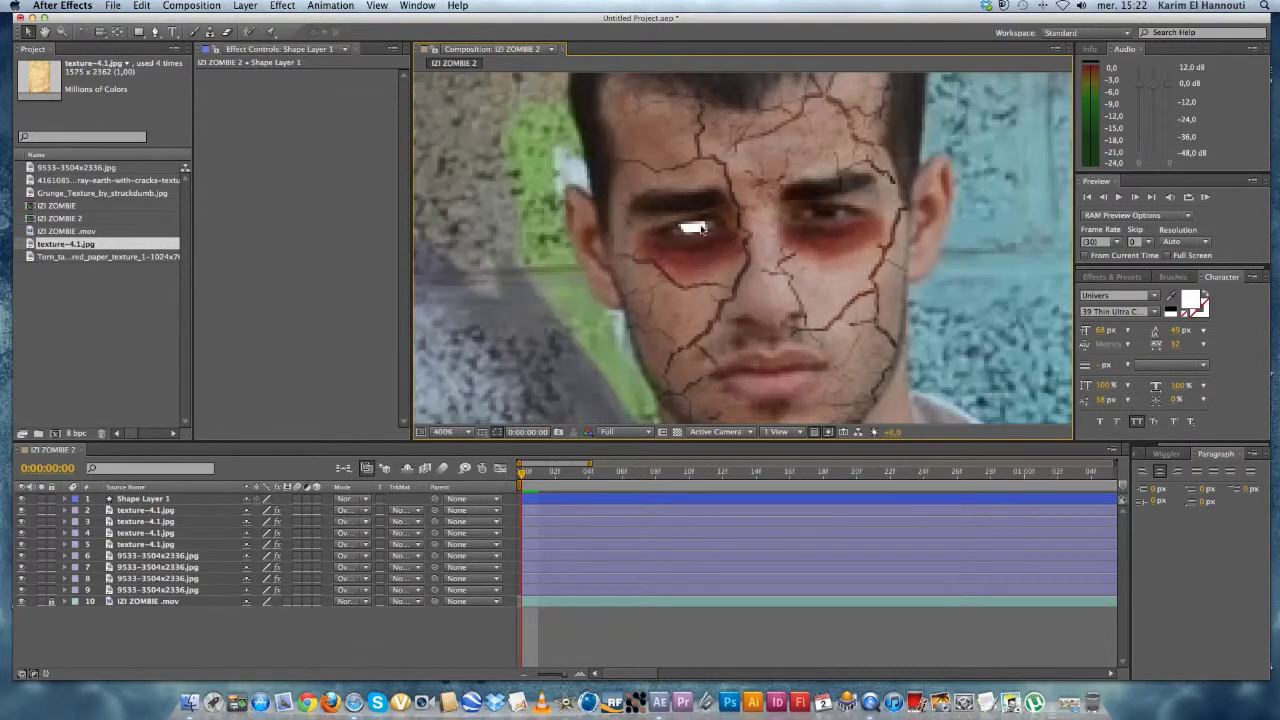
pyautogui.click(704, 233)
pyautogui.click(967, 256)
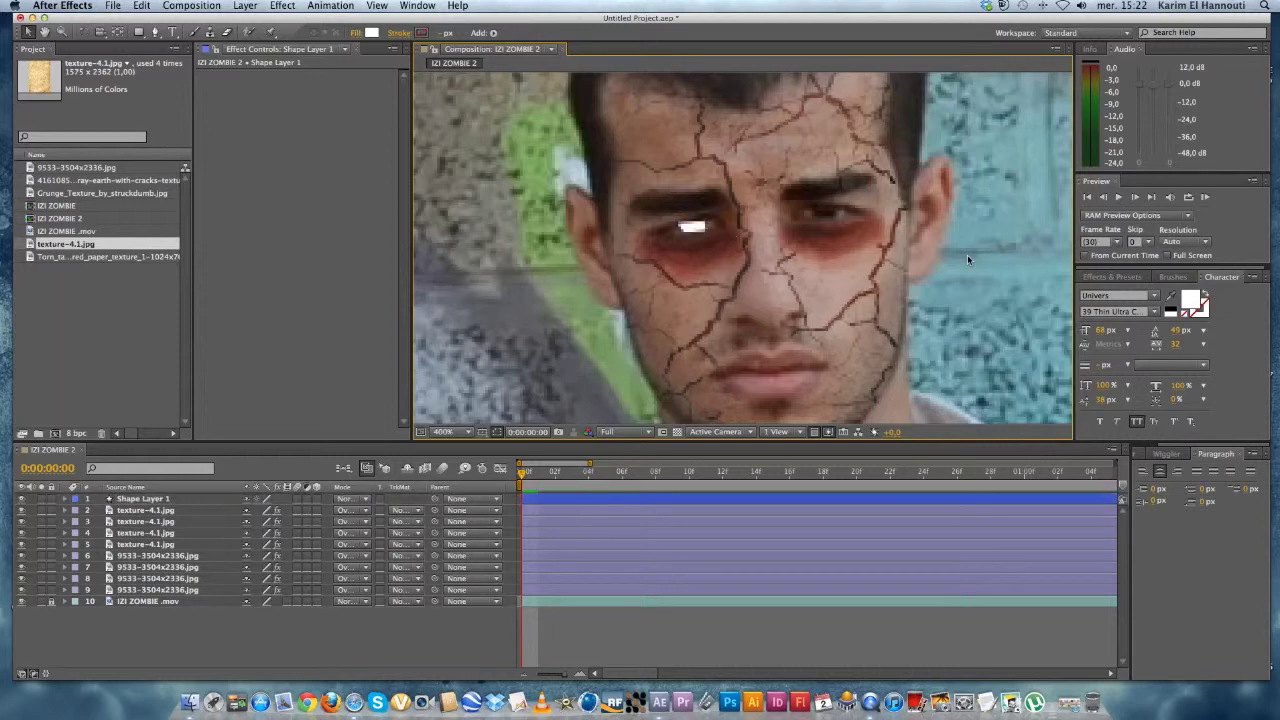
# Set the opacity of Shape Layer 1, the white shape over the left-hand eye, to 51%.
pyautogui.click(695, 229)
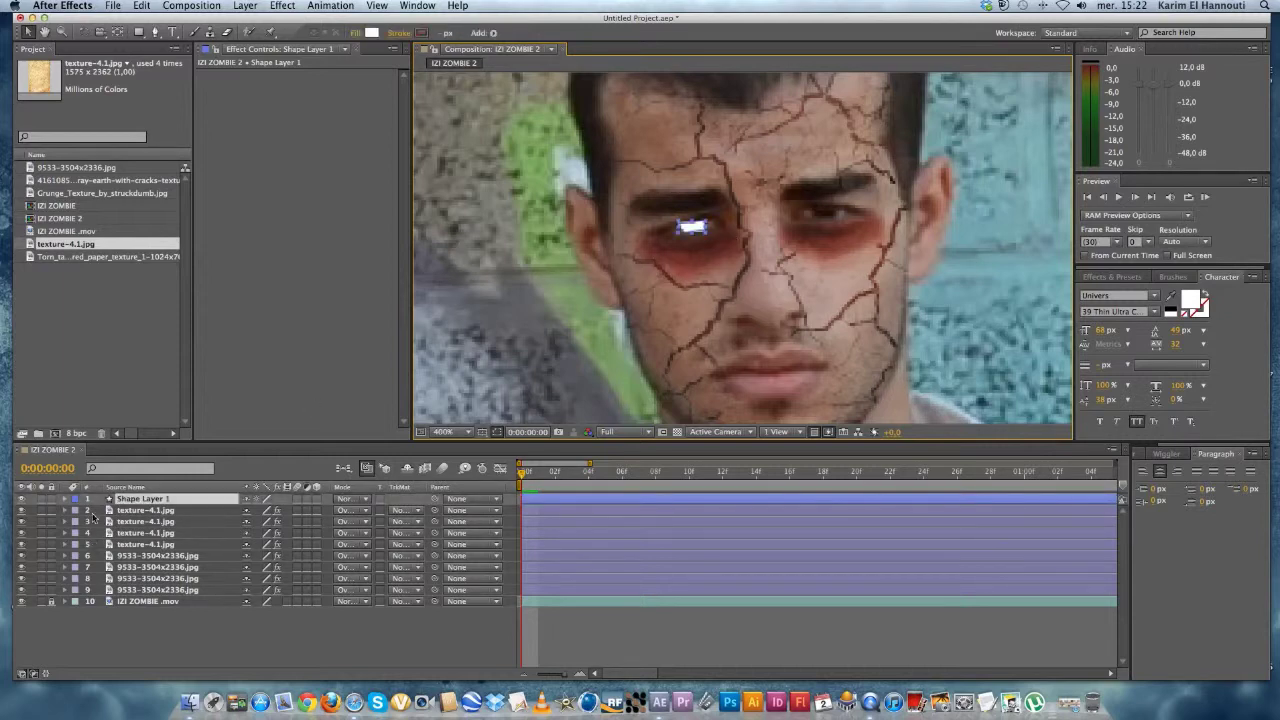
pyautogui.click(65, 499)
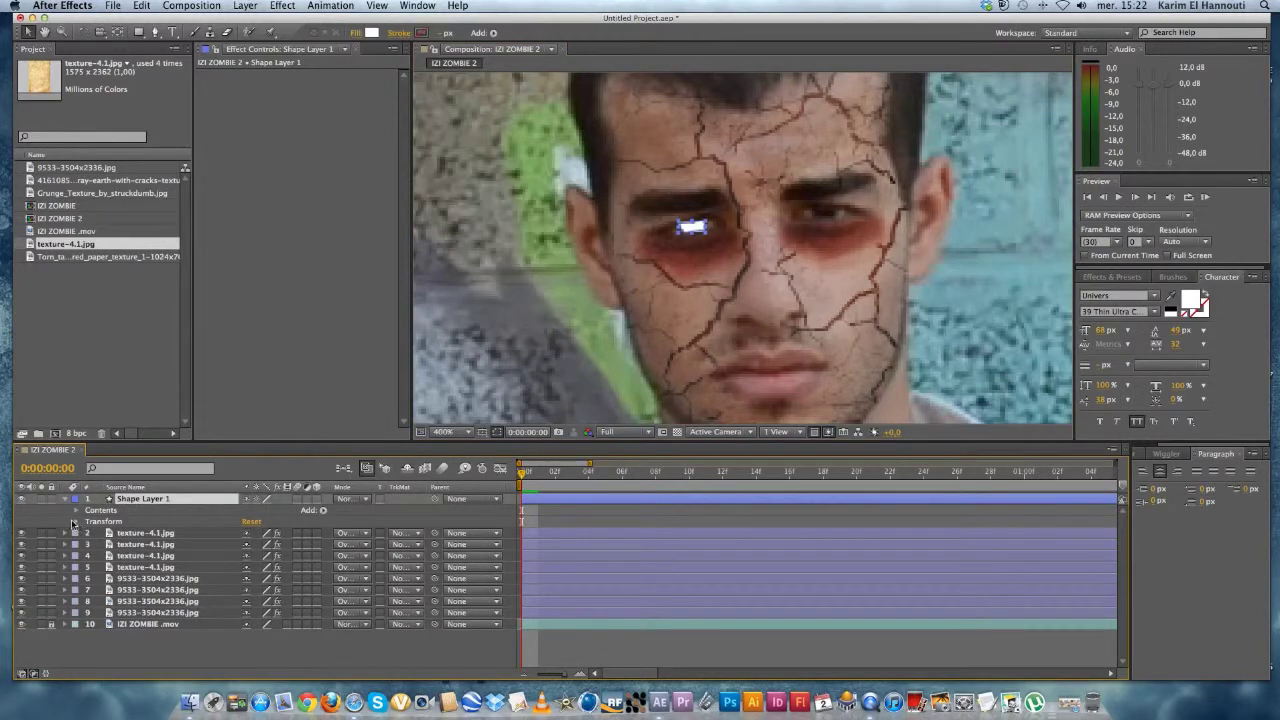
pyautogui.click(76, 521)
pyautogui.click(250, 580)
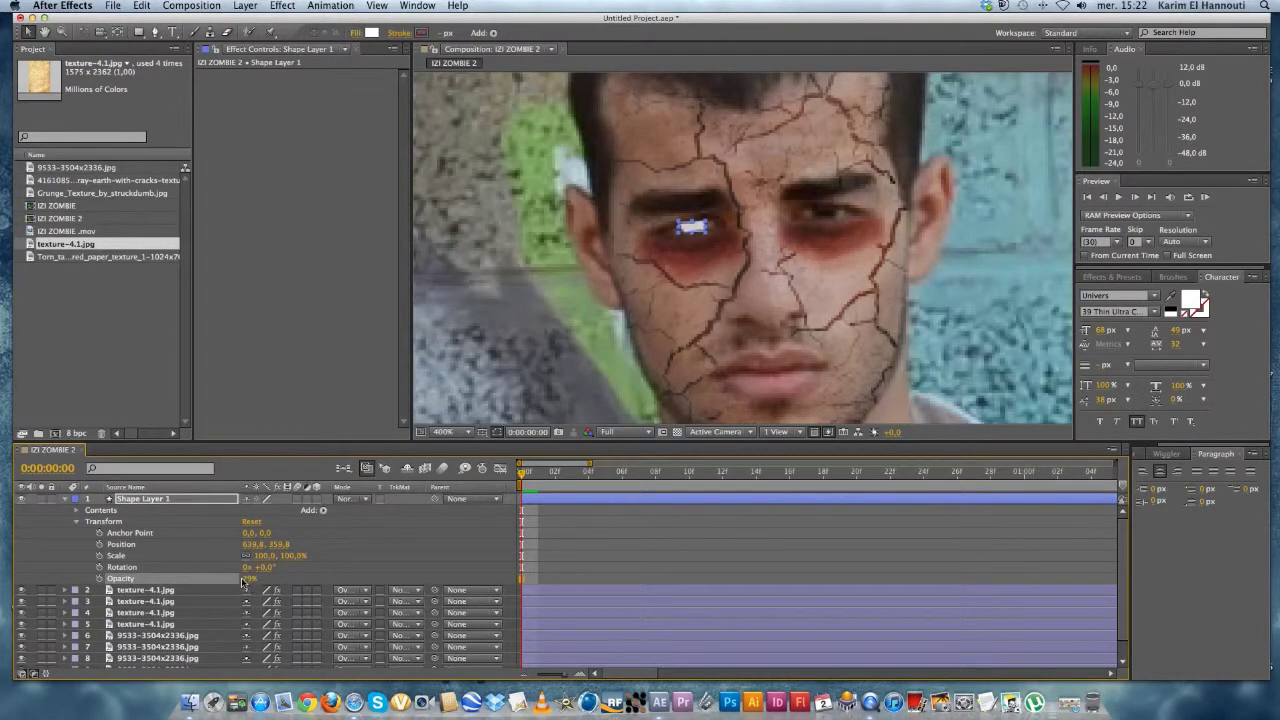
pyautogui.write('51')
pyautogui.click(516, 350)
pyautogui.press(',')
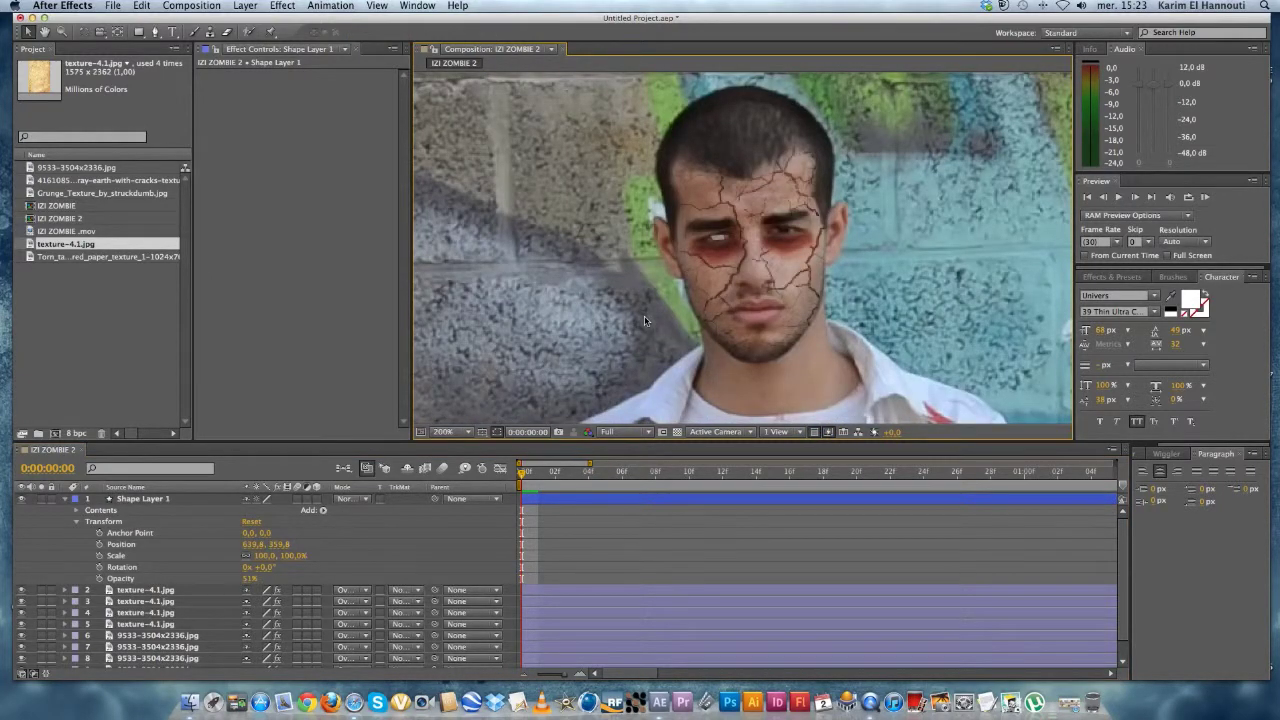
# Raise the opacity of Shape Layer 1 to 63% and collapse its properties.
pyautogui.click(247, 580)
pyautogui.moveTo(247, 583); pyautogui.dragTo(256, 583)
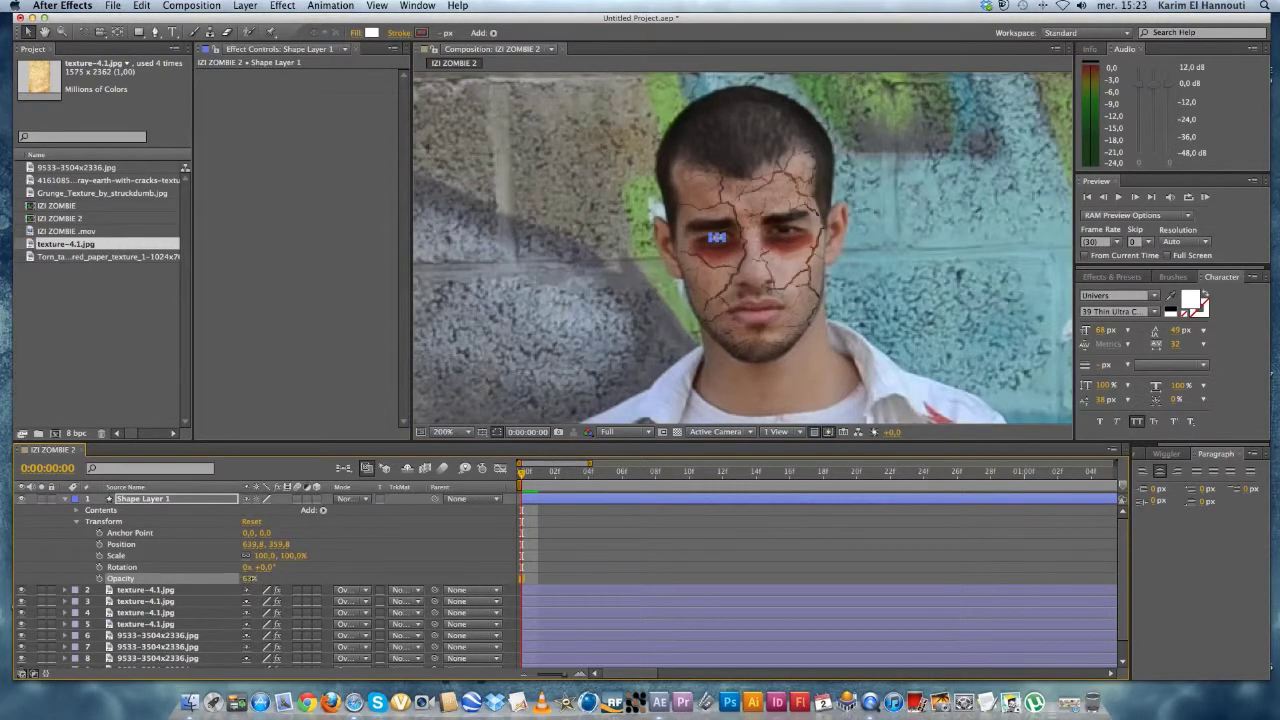
pyautogui.click(599, 351)
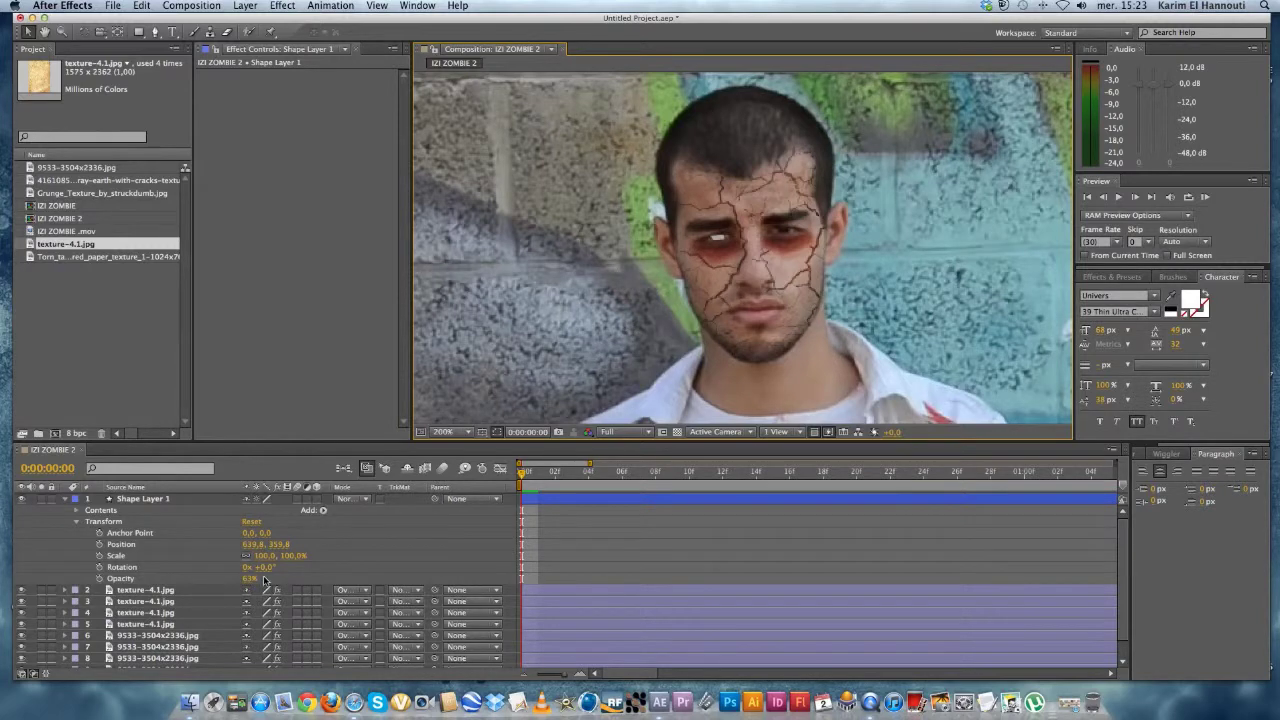
pyautogui.click(63, 499)
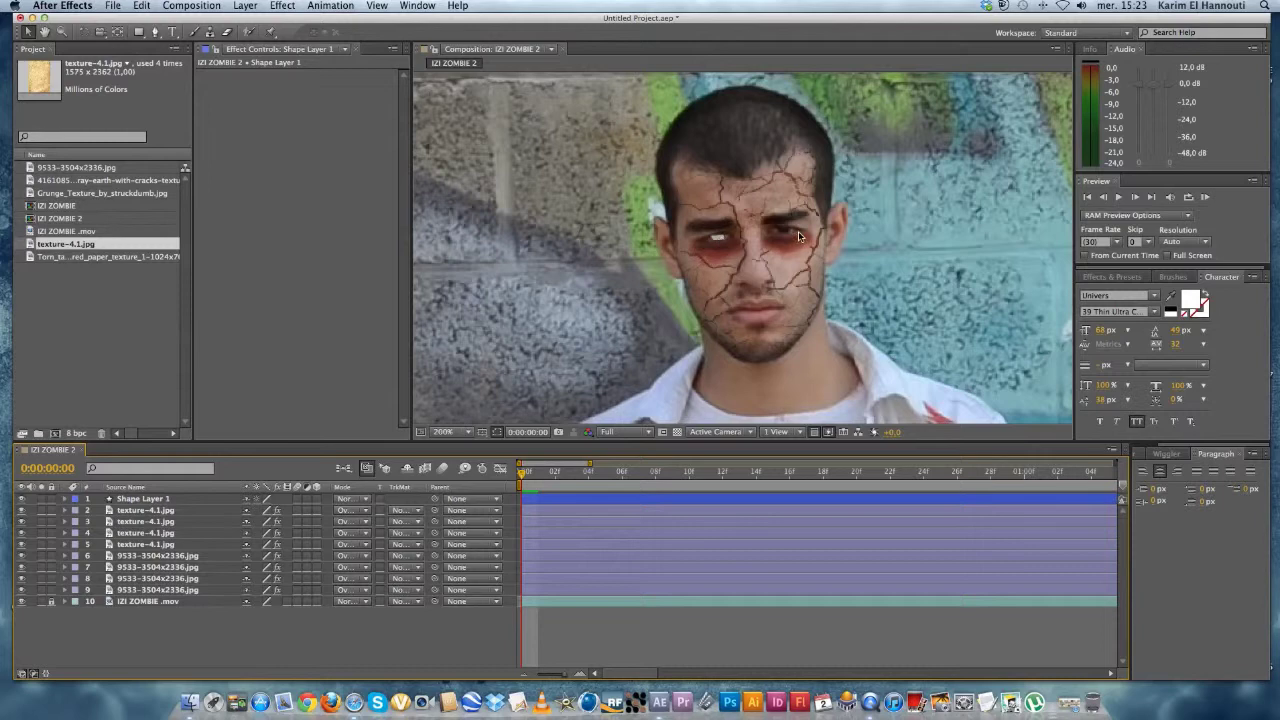
# Duplicate Shape Layer 1 and move the copy across the nose to the inner corner of the right-hand eye.
pyautogui.click(605, 501)
pyautogui.press('super+d')
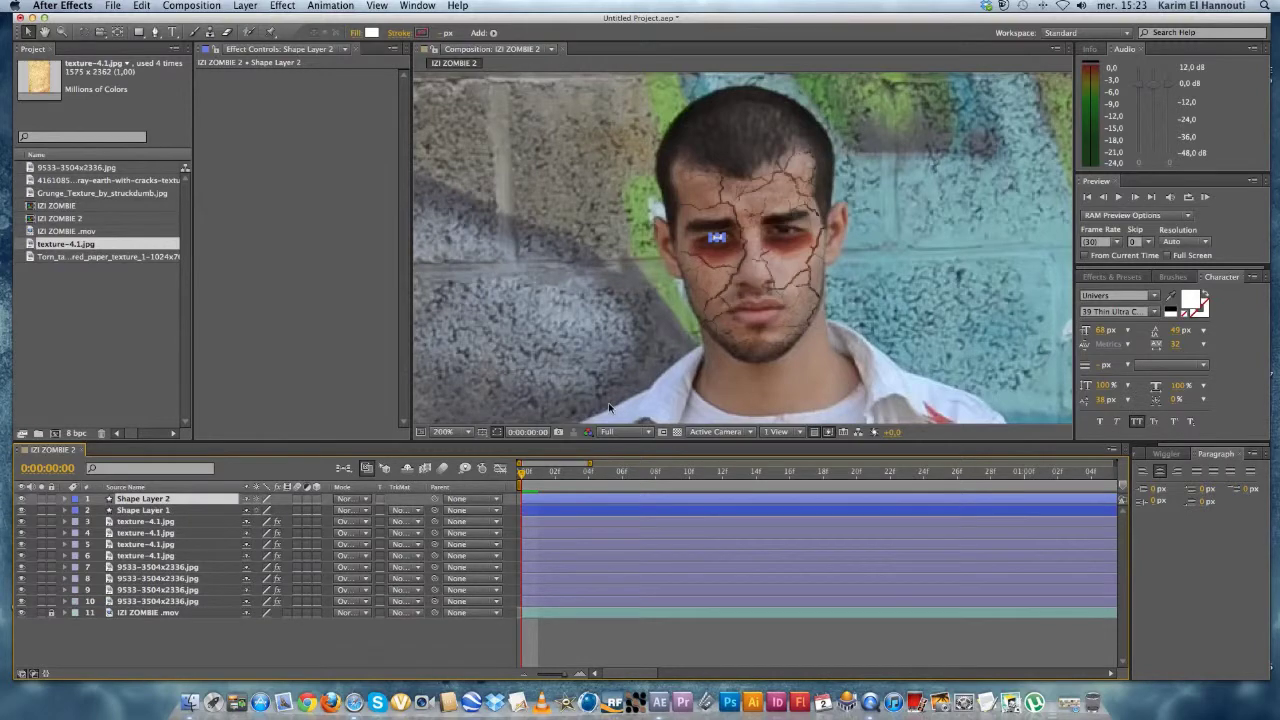
pyautogui.scroll(4, 742, 278)
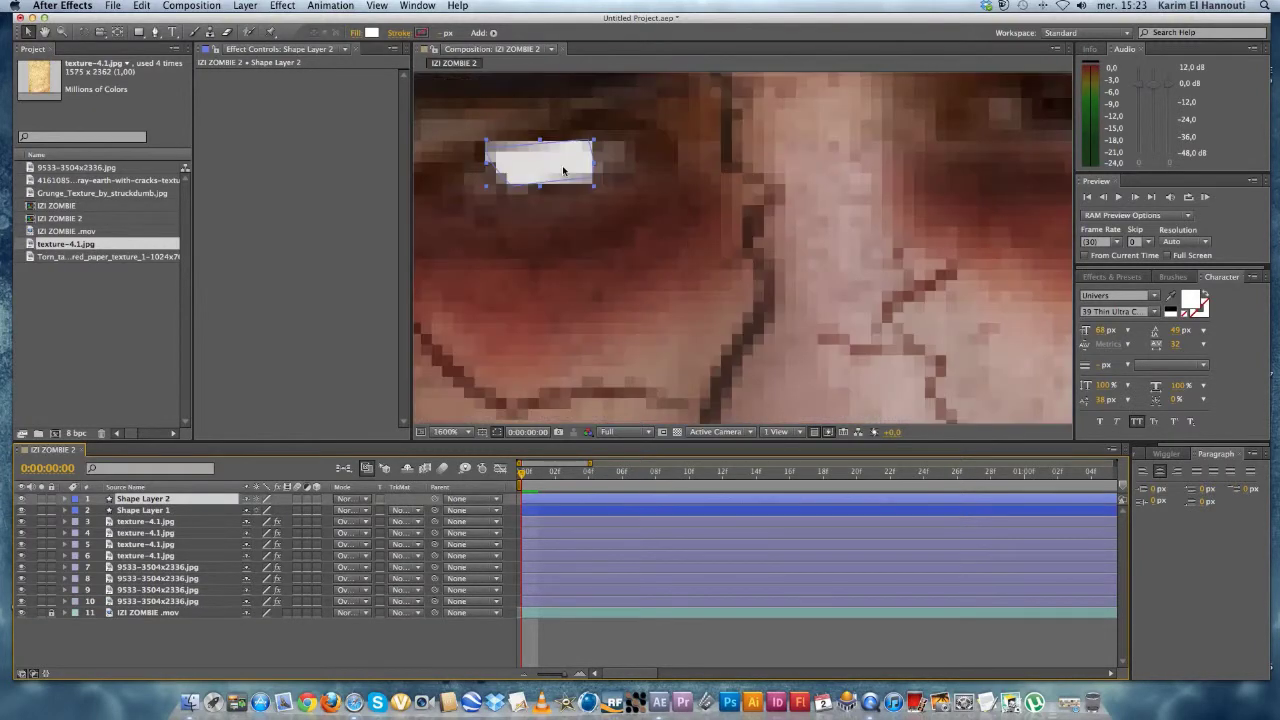
pyautogui.moveTo(868, 167); pyautogui.dragTo(1008, 159)
pyautogui.scroll(-2, 914, 216)
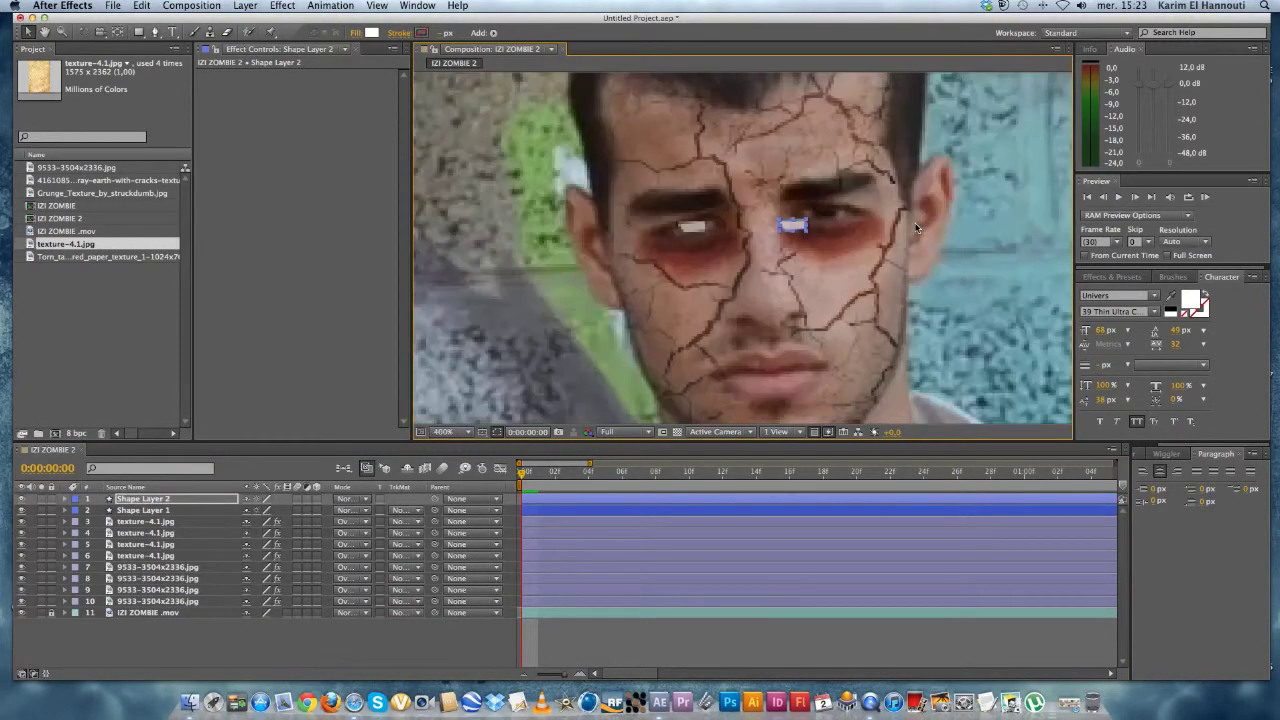
# Try to move the duplicated white shape farther across onto the middle of the right-hand eye.
pyautogui.scroll(1, 915, 228)
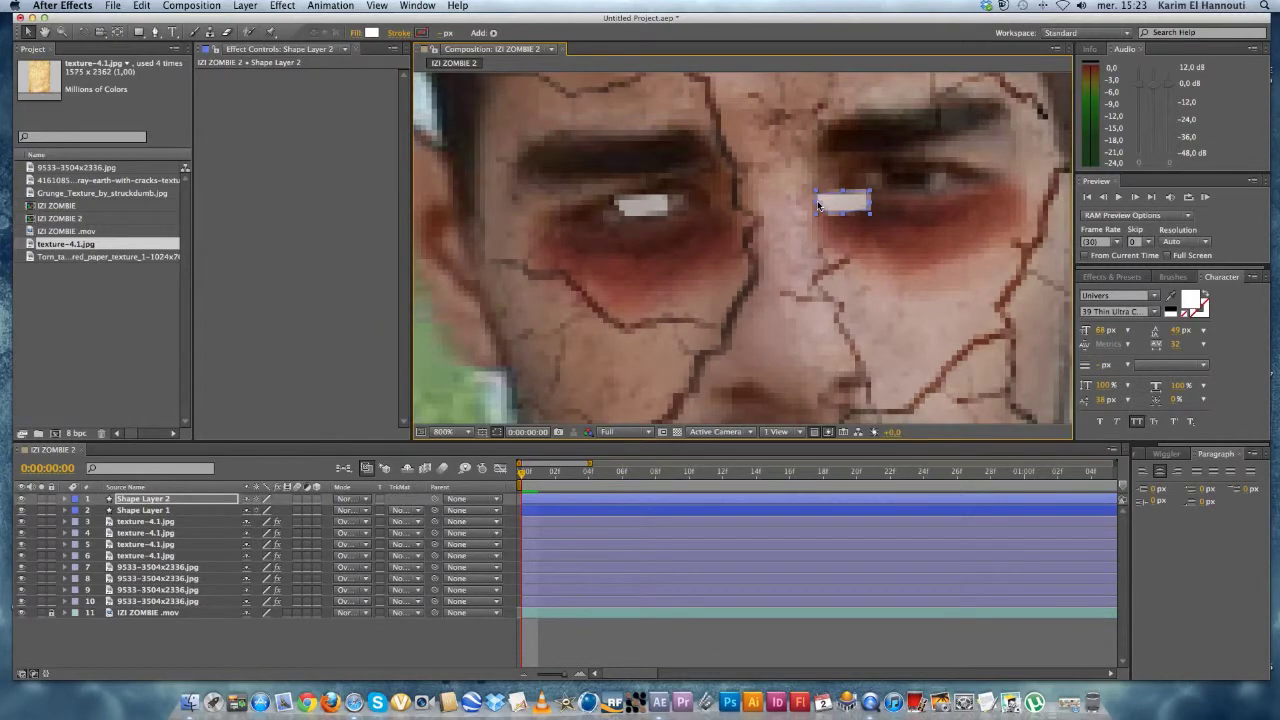
pyautogui.moveTo(826, 205); pyautogui.dragTo(909, 208)
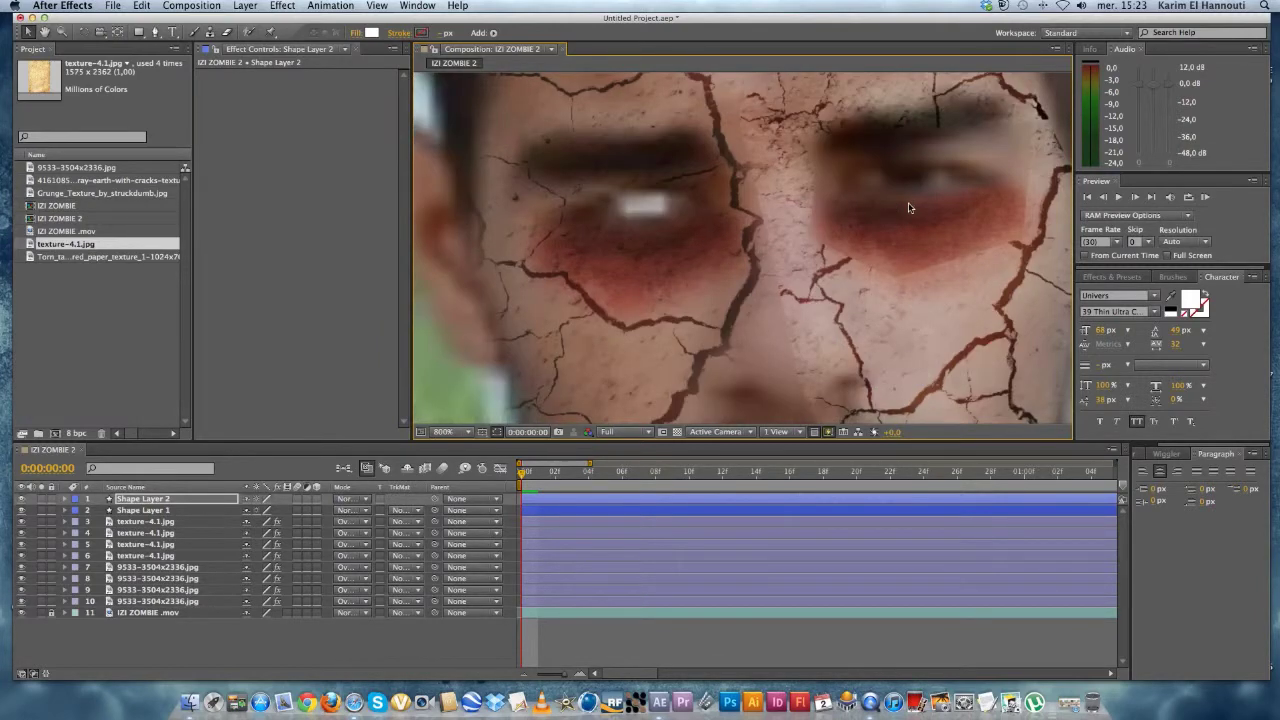
pyautogui.press('super+z')
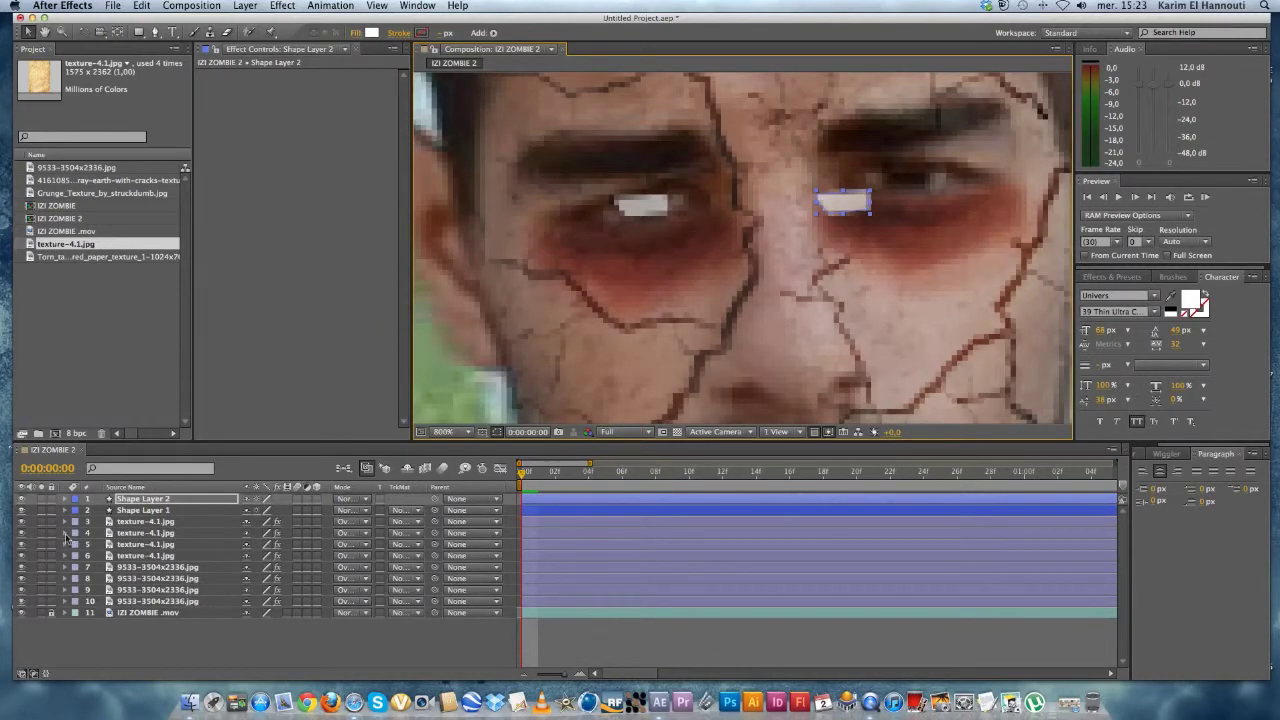
# Show the transform properties of Shape Layer 2 and set its anchor point to 0, 5.
pyautogui.click(65, 499)
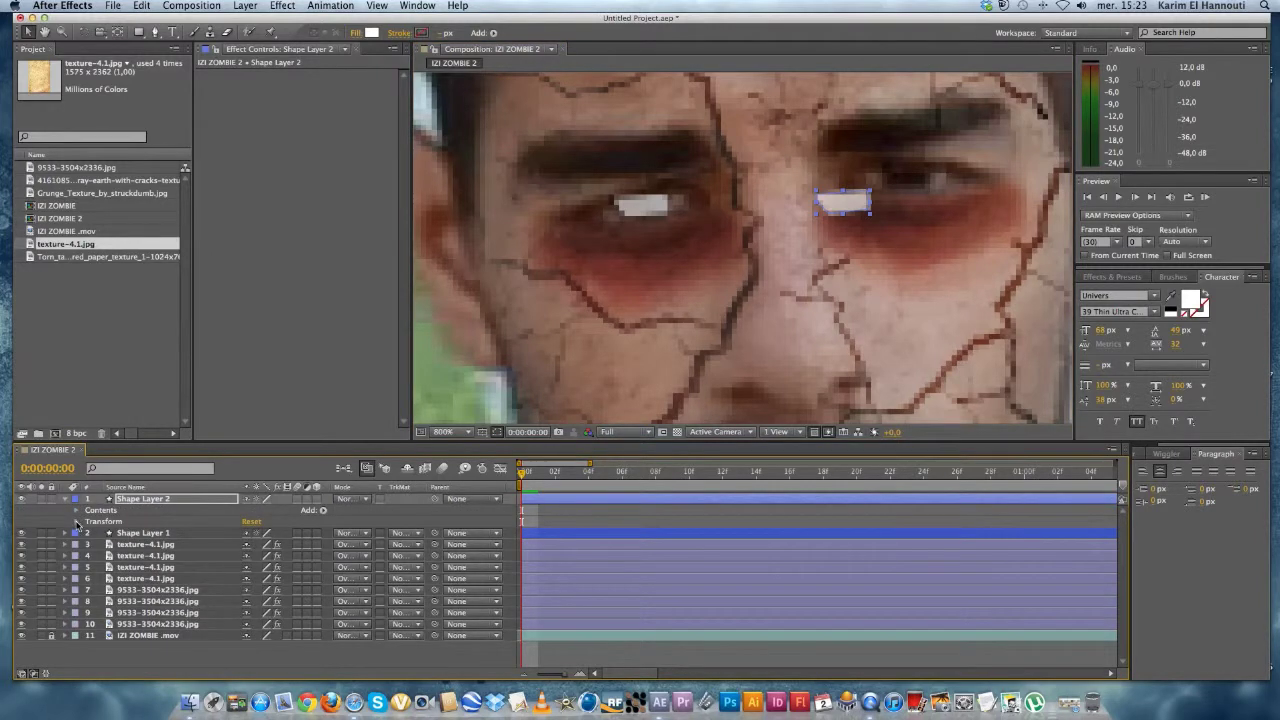
pyautogui.click(77, 522)
pyautogui.click(77, 522)
pyautogui.click(77, 522)
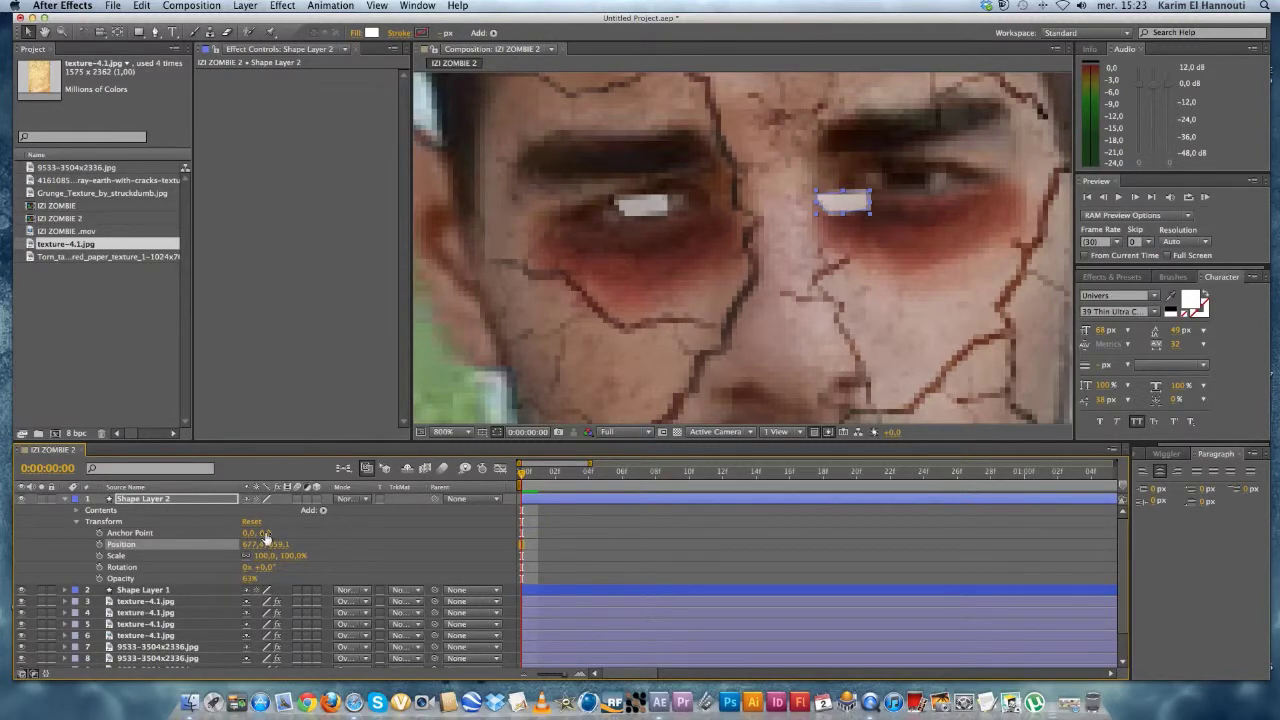
pyautogui.moveTo(265, 534); pyautogui.dragTo(327, 533)
pyautogui.scroll(-2, 958, 237)
pyautogui.scroll(-1, 814, 321)
pyautogui.scroll(-1, 814, 321)
pyautogui.scroll(1, 814, 321)
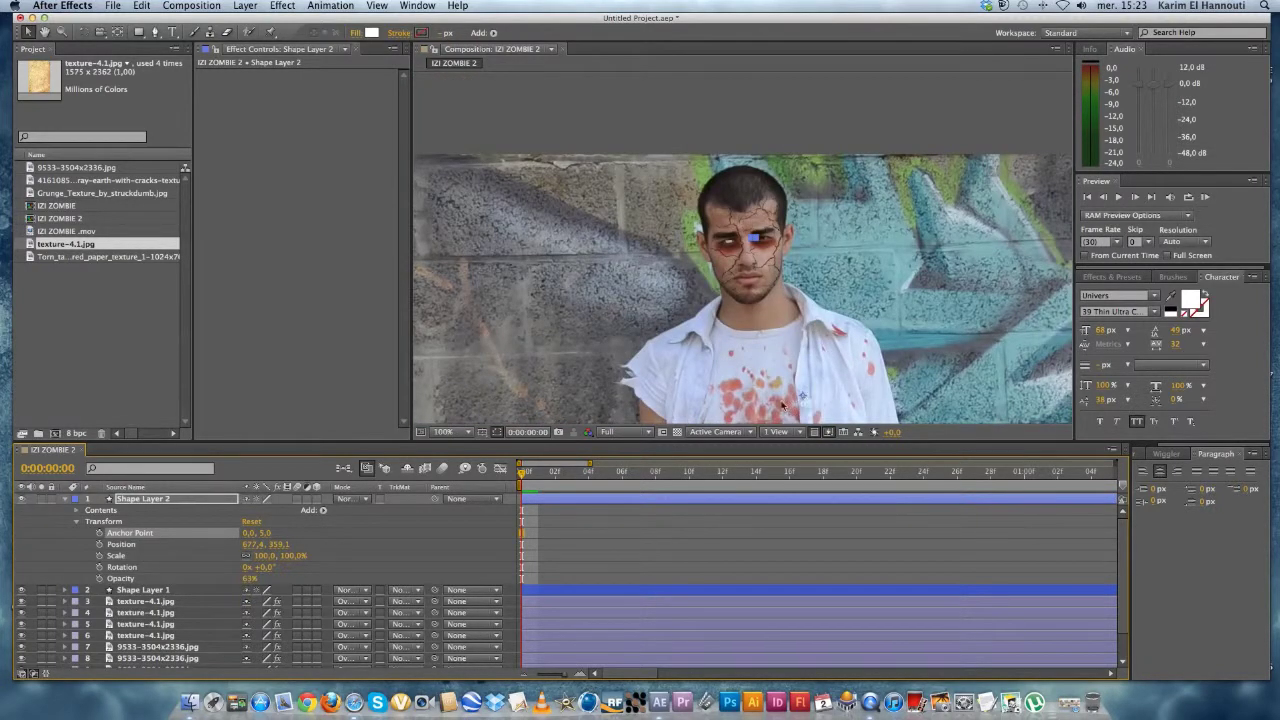
# Set the anchor point of Shape Layer 2 to -72, -232, bringing the white shape near its anchor on the shirt.
pyautogui.moveTo(266, 533)
pyautogui.mouseDown()
pyautogui.moveTo(320, 533)
pyautogui.moveTo(163, 555)
pyautogui.mouseUp()
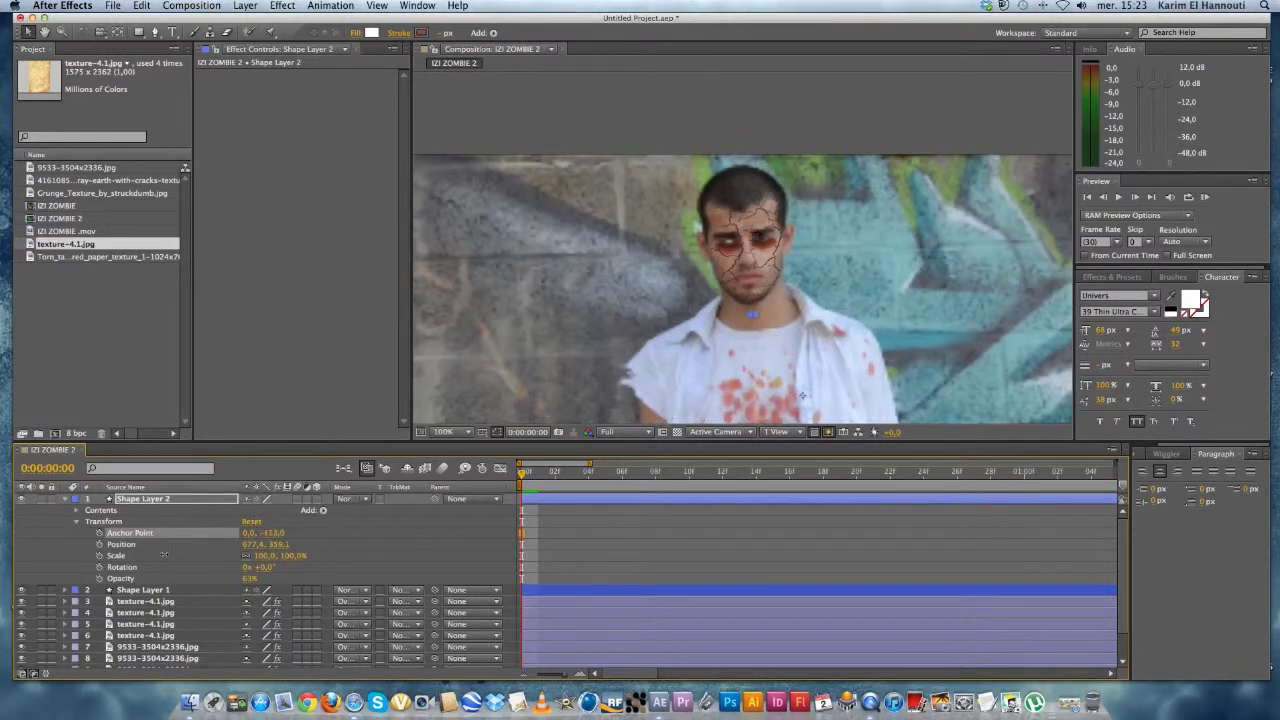
pyautogui.moveTo(28, 592); pyautogui.dragTo(55, 588)
pyautogui.click(273, 533)
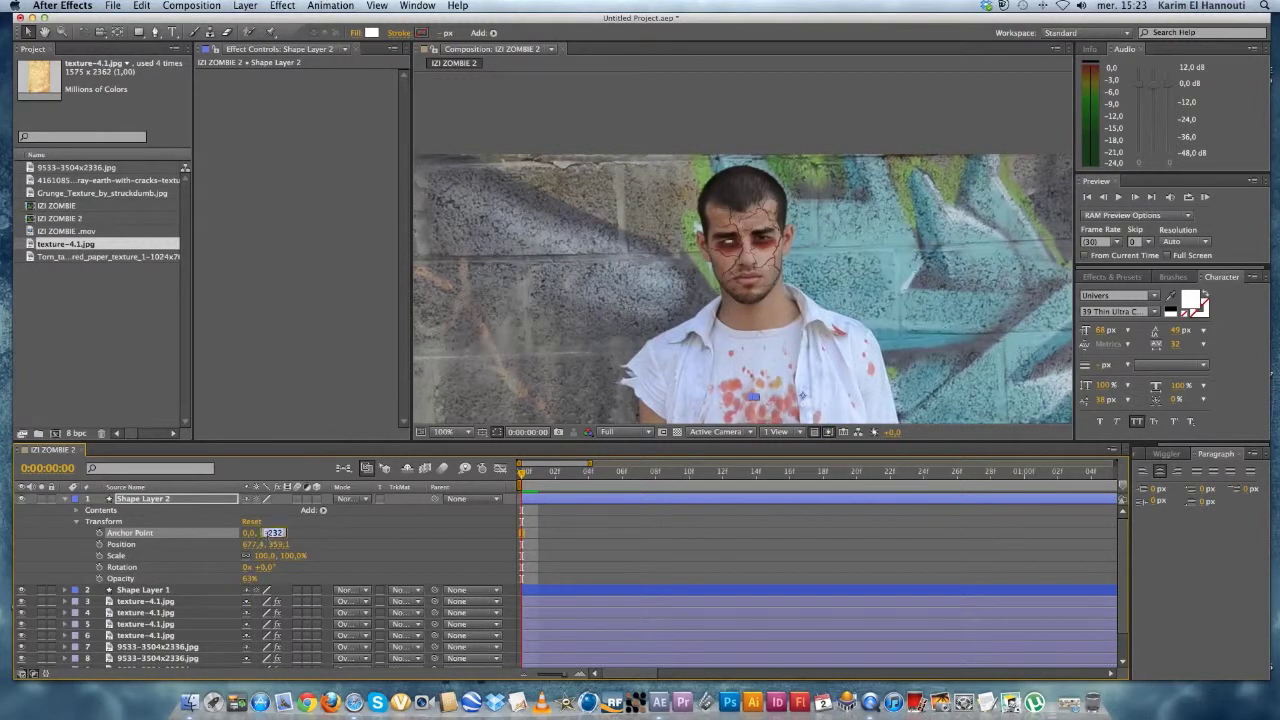
pyautogui.moveTo(251, 541); pyautogui.dragTo(201, 533)
# Center the anchor point within the white shape of Shape Layer 2 by setting it to -74, -230.
pyautogui.scroll(1, 836, 400)
pyautogui.press('space')
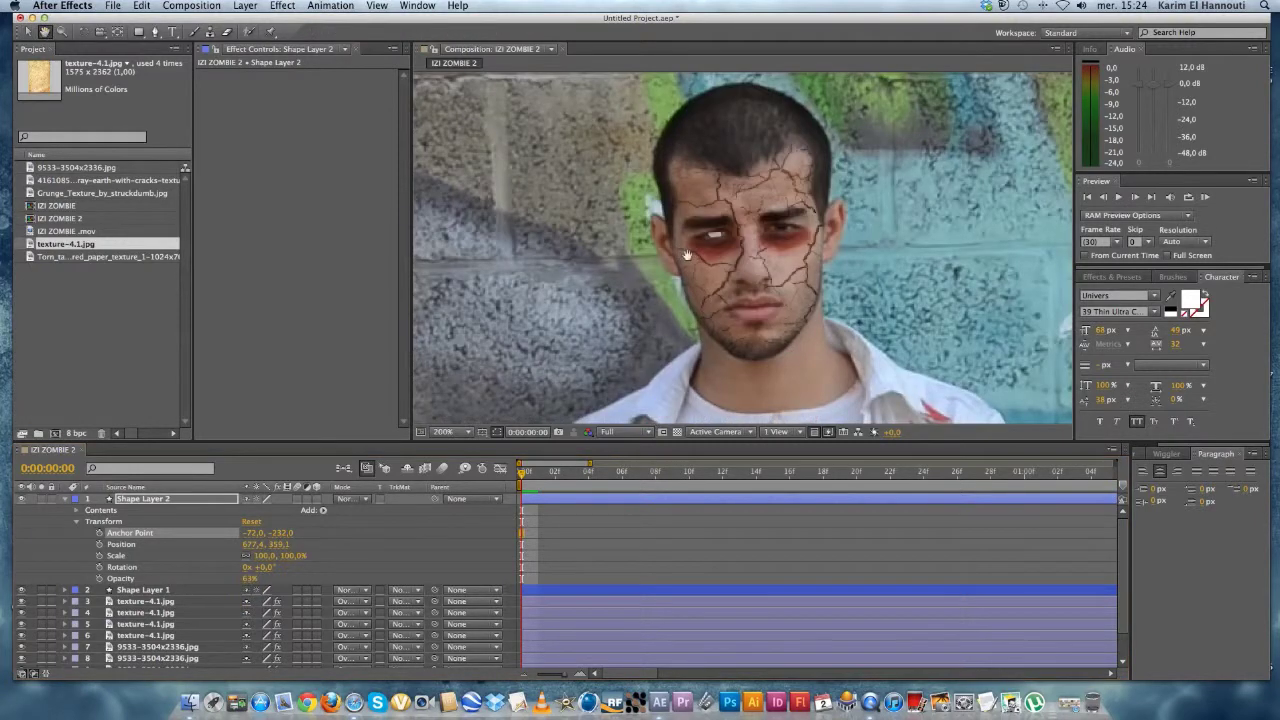
pyautogui.moveTo(687, 255); pyautogui.dragTo(496, 40)
pyautogui.click(29, 32)
pyautogui.click(29, 33)
pyautogui.scroll(2, 665, 335)
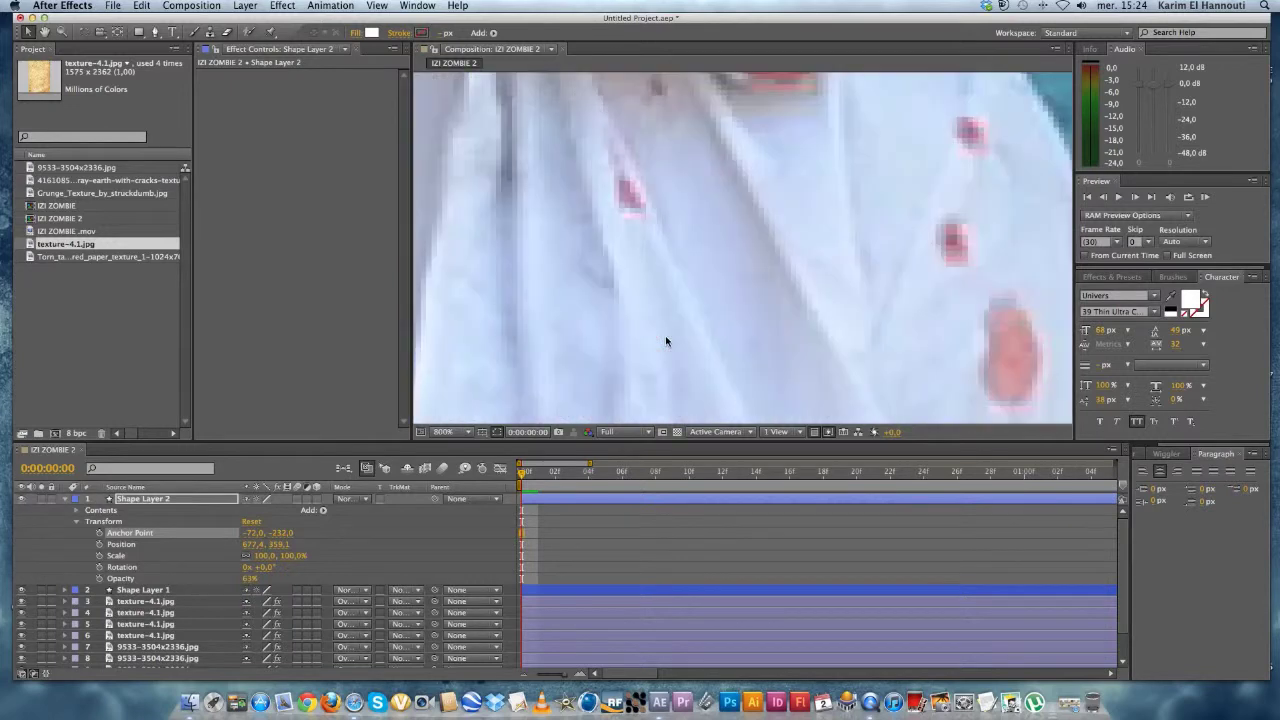
pyautogui.click(45, 33)
pyautogui.moveTo(697, 260); pyautogui.dragTo(726, 130)
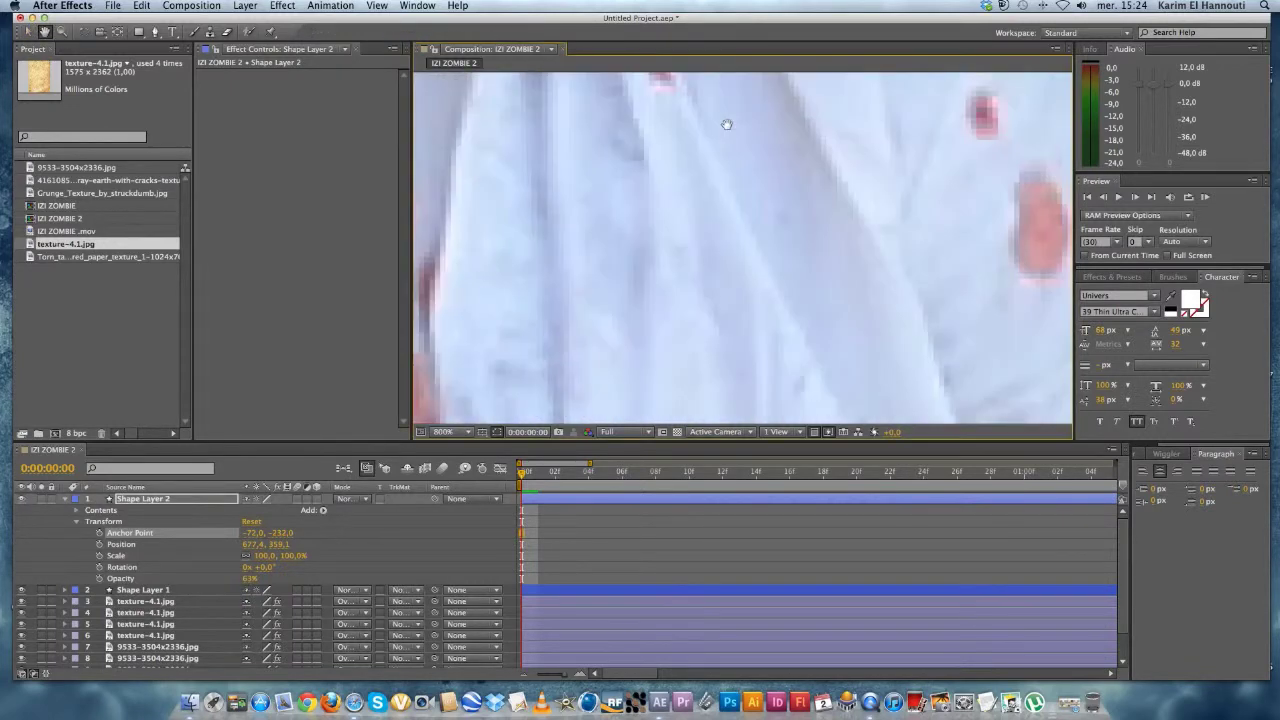
pyautogui.moveTo(480, 120); pyautogui.dragTo(1030, 180)
pyautogui.moveTo(746, 323); pyautogui.dragTo(808, 249)
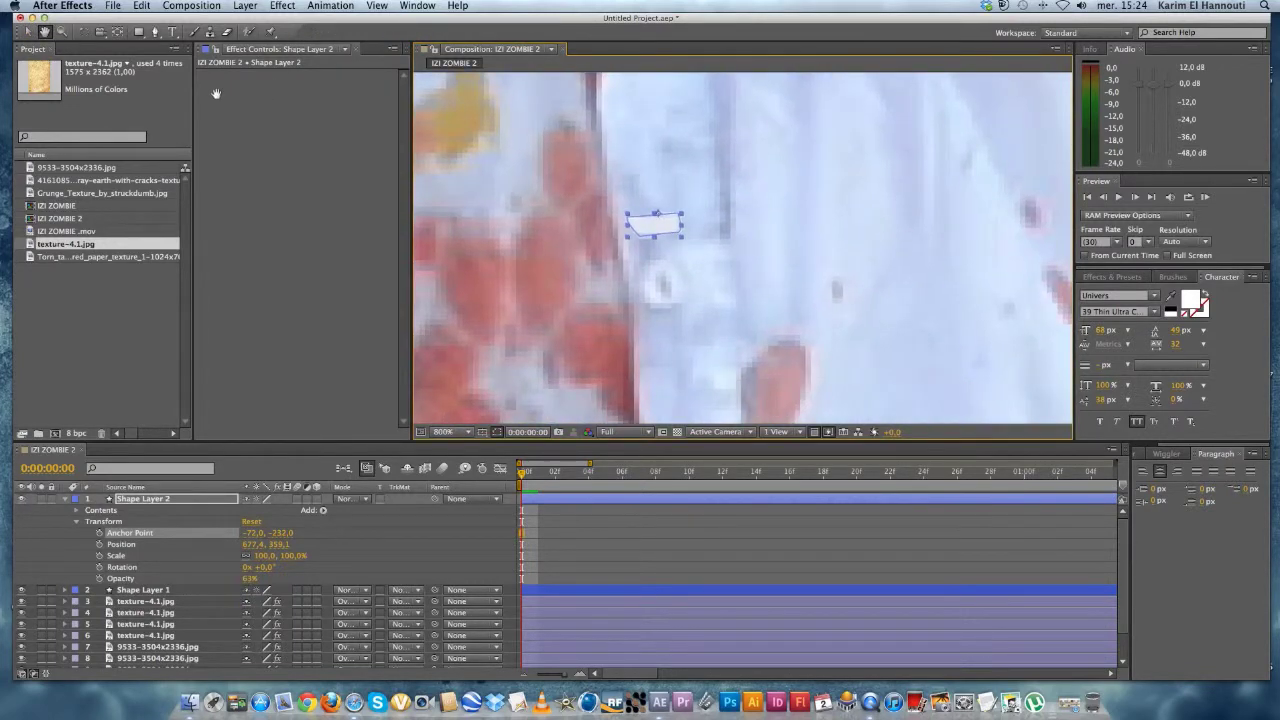
pyautogui.click(28, 32)
pyautogui.moveTo(253, 536)
pyautogui.mouseDown()
pyautogui.moveTo(238, 534)
pyautogui.moveTo(249, 534)
pyautogui.mouseUp()
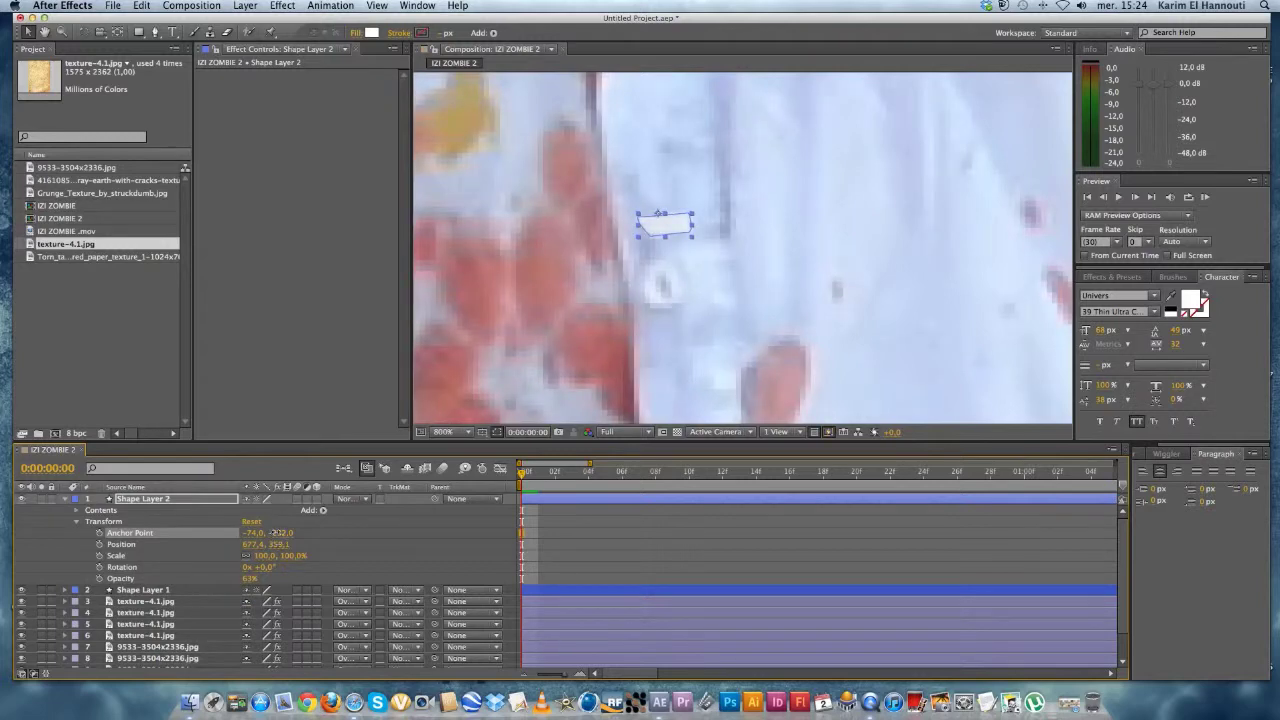
pyautogui.moveTo(270, 533); pyautogui.dragTo(280, 532)
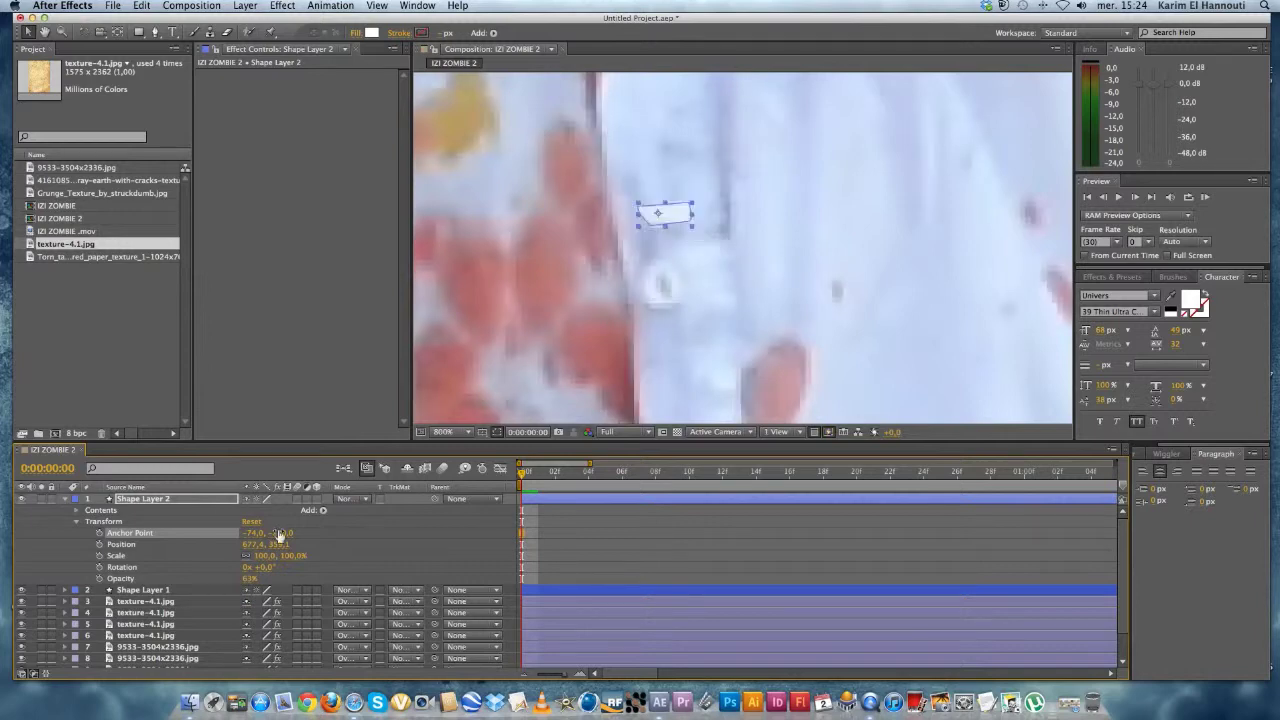
# Undo the oversized scaling of Shape Layer 2 and flip the shape horizontally around its anchor, scaling it to -106.6%, 100%.
pyautogui.moveTo(639, 215); pyautogui.dragTo(720, 212)
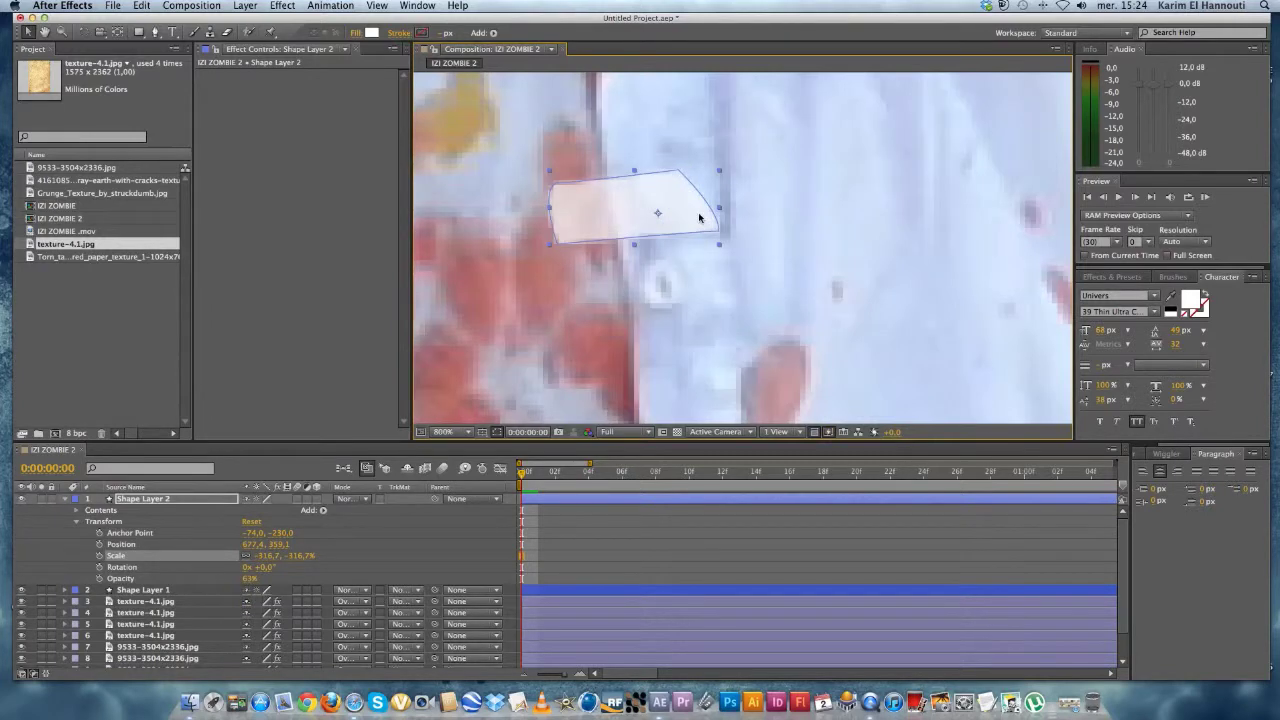
pyautogui.press('super+z')
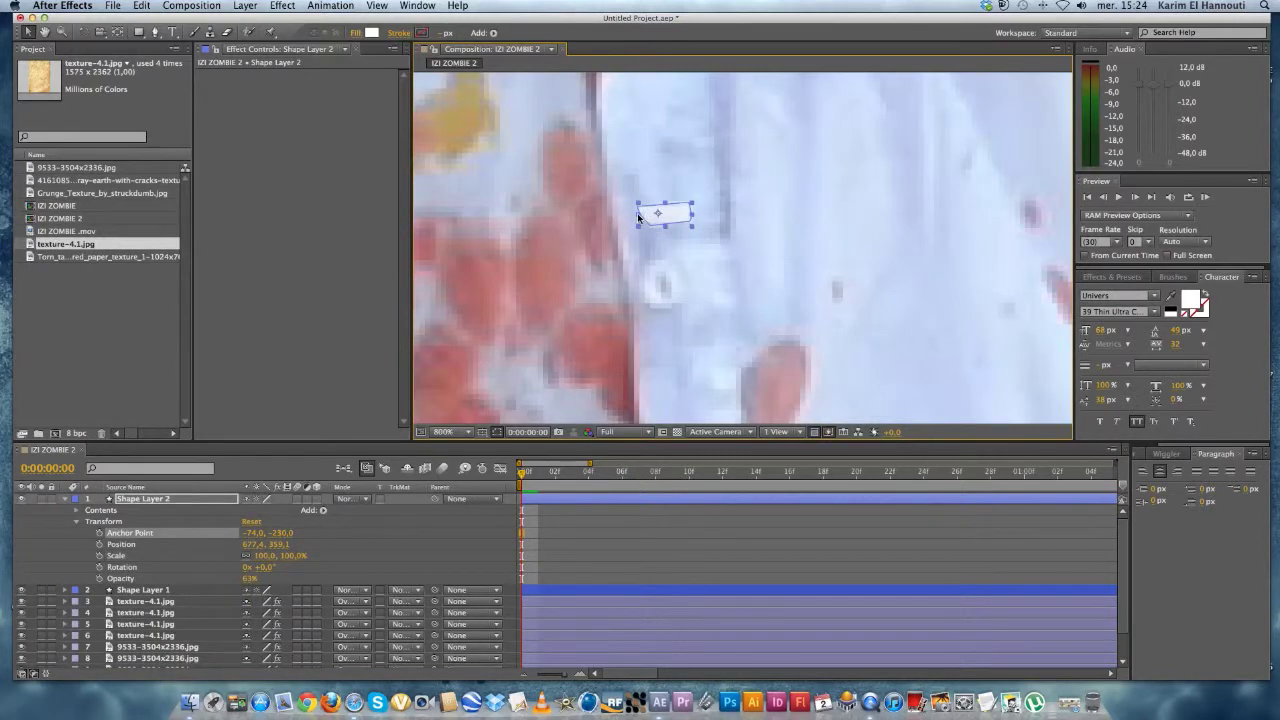
pyautogui.click(638, 217)
pyautogui.moveTo(639, 215); pyautogui.dragTo(679, 215)
pyautogui.scroll(-2, 627, 271)
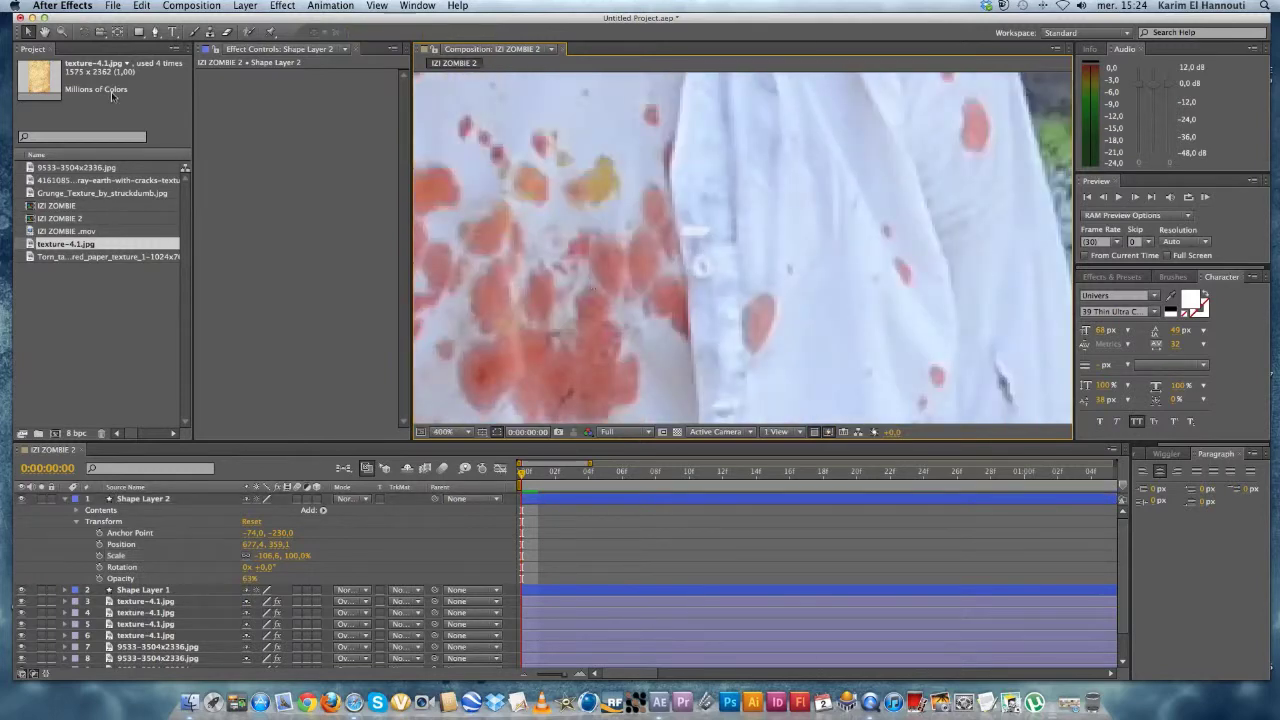
# Move the mirrored white shape of Shape Layer 2 from the shirt onto the right-hand eye, at about 621.4, 124.1.
pyautogui.scroll(-5, 607, 235)
pyautogui.scroll(3, 607, 235)
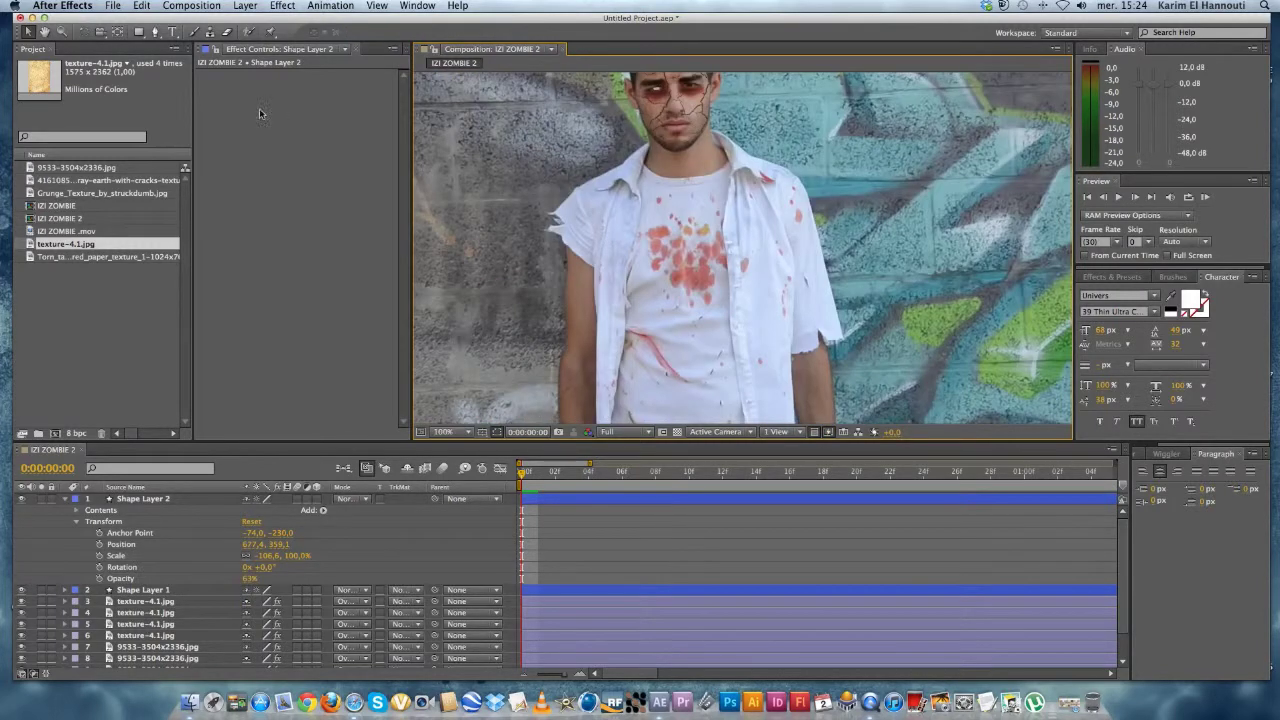
pyautogui.click(44, 32)
pyautogui.moveTo(737, 208); pyautogui.dragTo(652, 263)
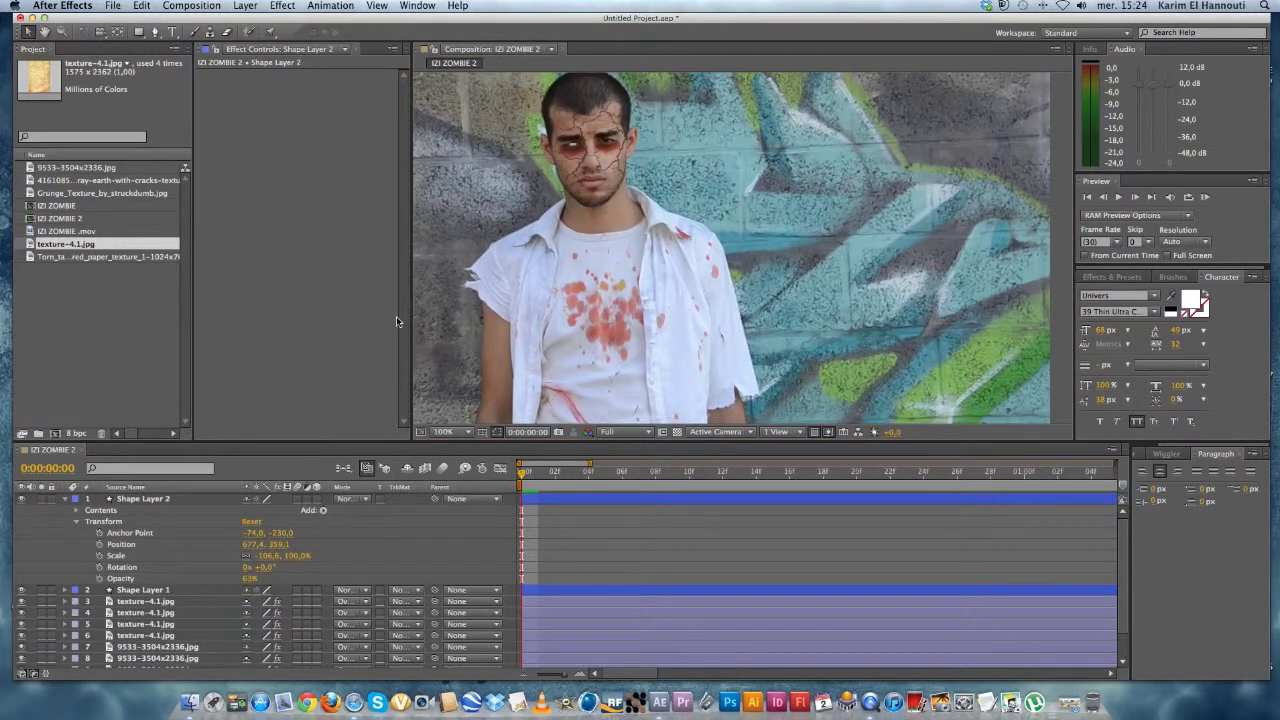
pyautogui.click(646, 300)
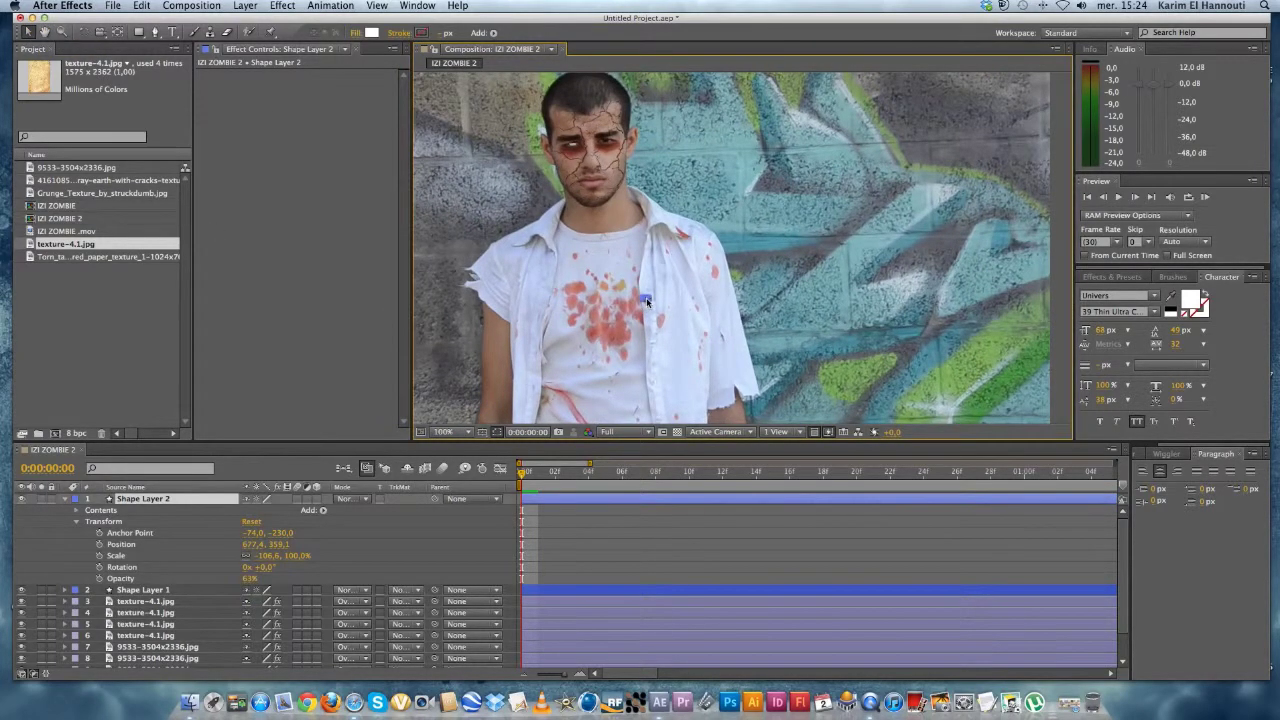
pyautogui.moveTo(646, 298); pyautogui.dragTo(616, 144)
# Fine-tune the position of Shape Layer 2 over the right-hand eye to about 618.8, 124.8.
pyautogui.scroll(3, 602, 151)
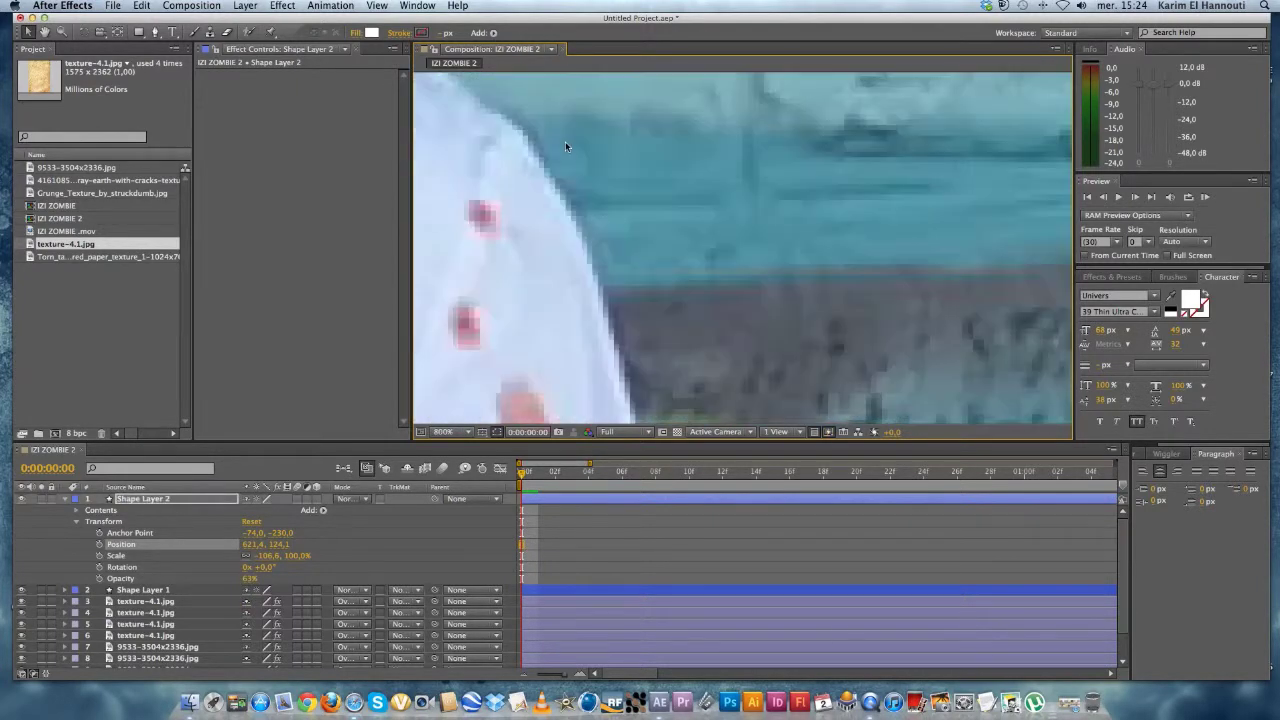
pyautogui.click(45, 31)
pyautogui.moveTo(491, 150); pyautogui.dragTo(771, 409)
pyautogui.moveTo(510, 205); pyautogui.dragTo(891, 271)
pyautogui.moveTo(598, 200); pyautogui.dragTo(686, 380)
pyautogui.moveTo(640, 130); pyautogui.dragTo(663, 380)
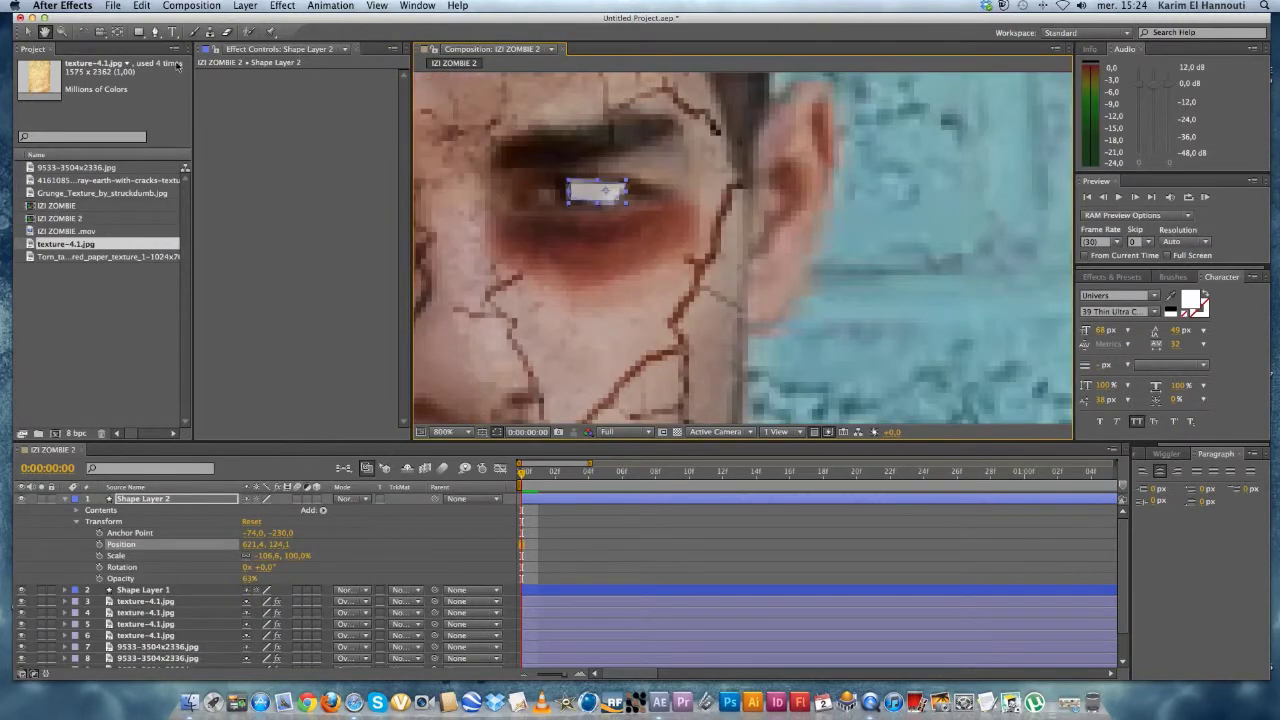
pyautogui.click(29, 33)
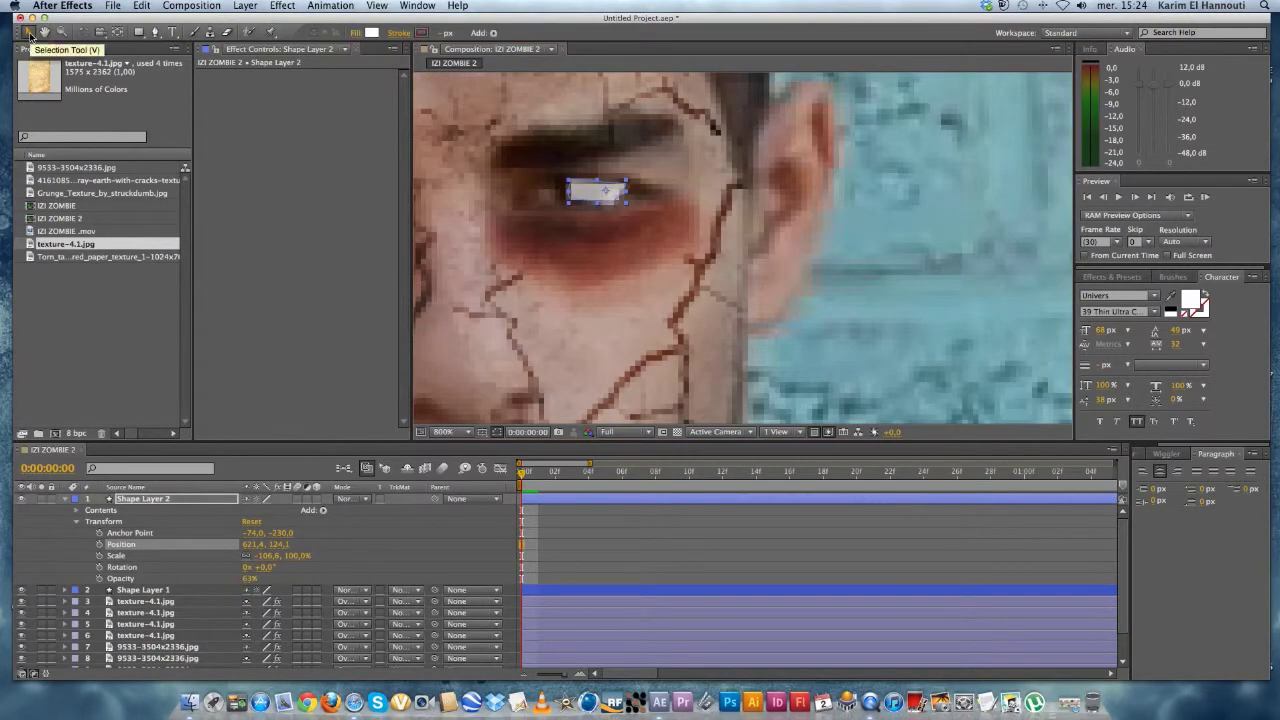
pyautogui.click(606, 204)
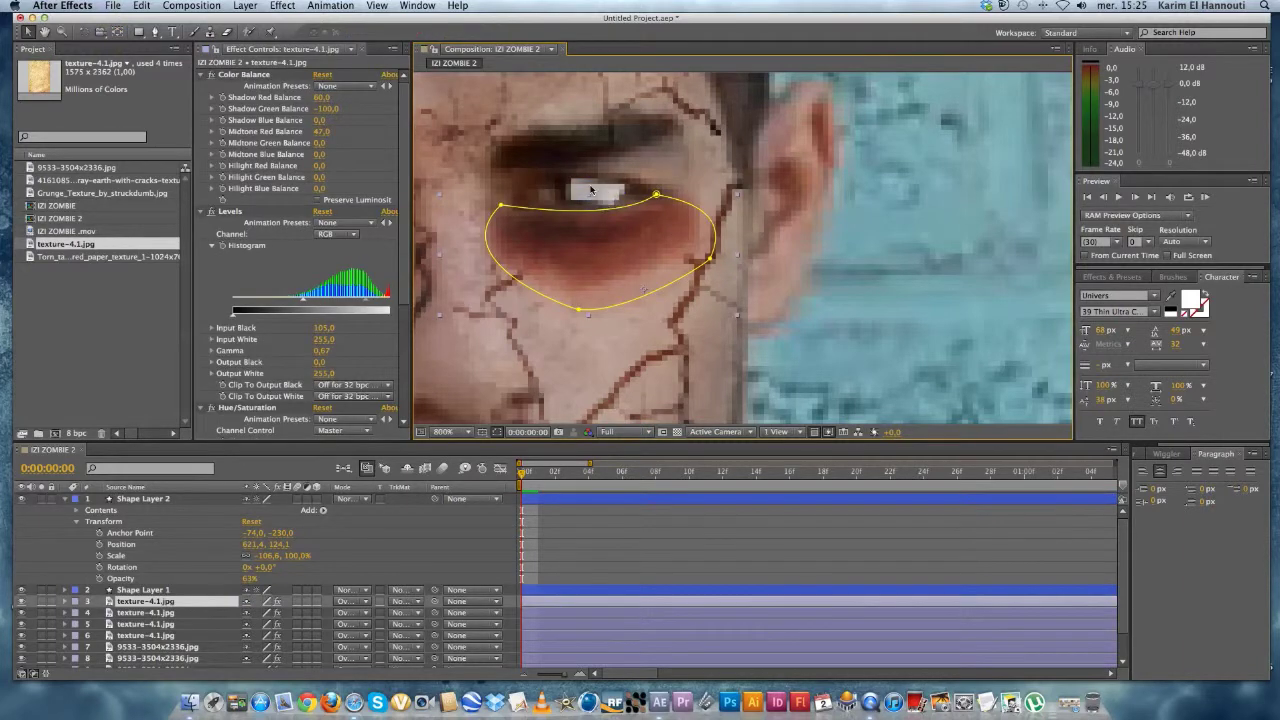
pyautogui.click(563, 502)
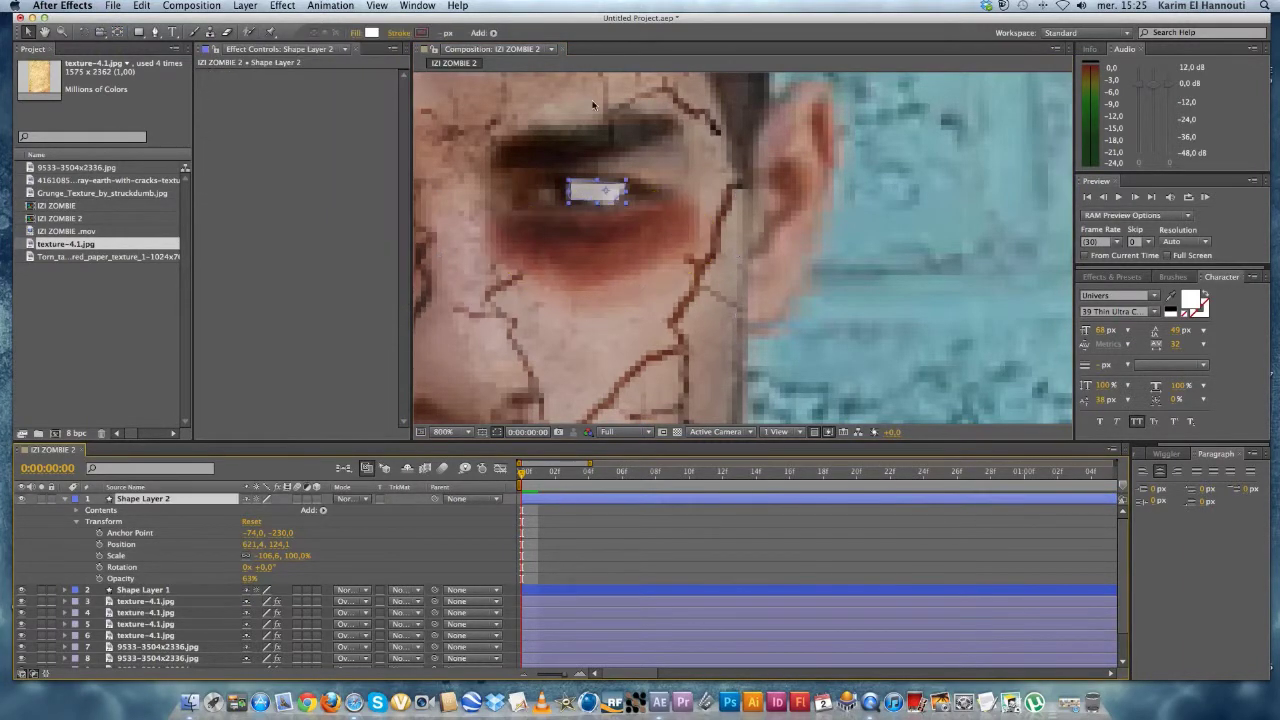
pyautogui.moveTo(585, 190); pyautogui.dragTo(572, 196)
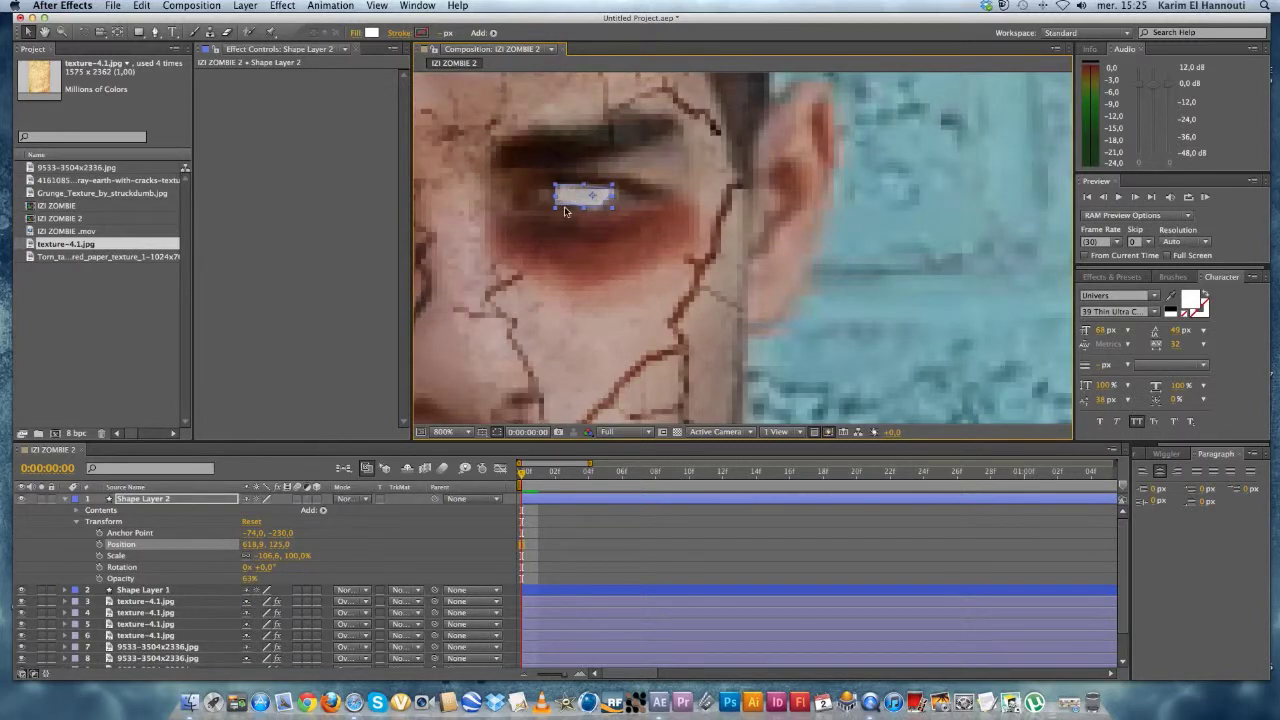
pyautogui.press('Up')
pyautogui.press('Up')
pyautogui.click(841, 229)
pyautogui.click(593, 195)
# Lower the opacity of Shape Layer 2 to 52%.
pyautogui.scroll(-6, 812, 278)
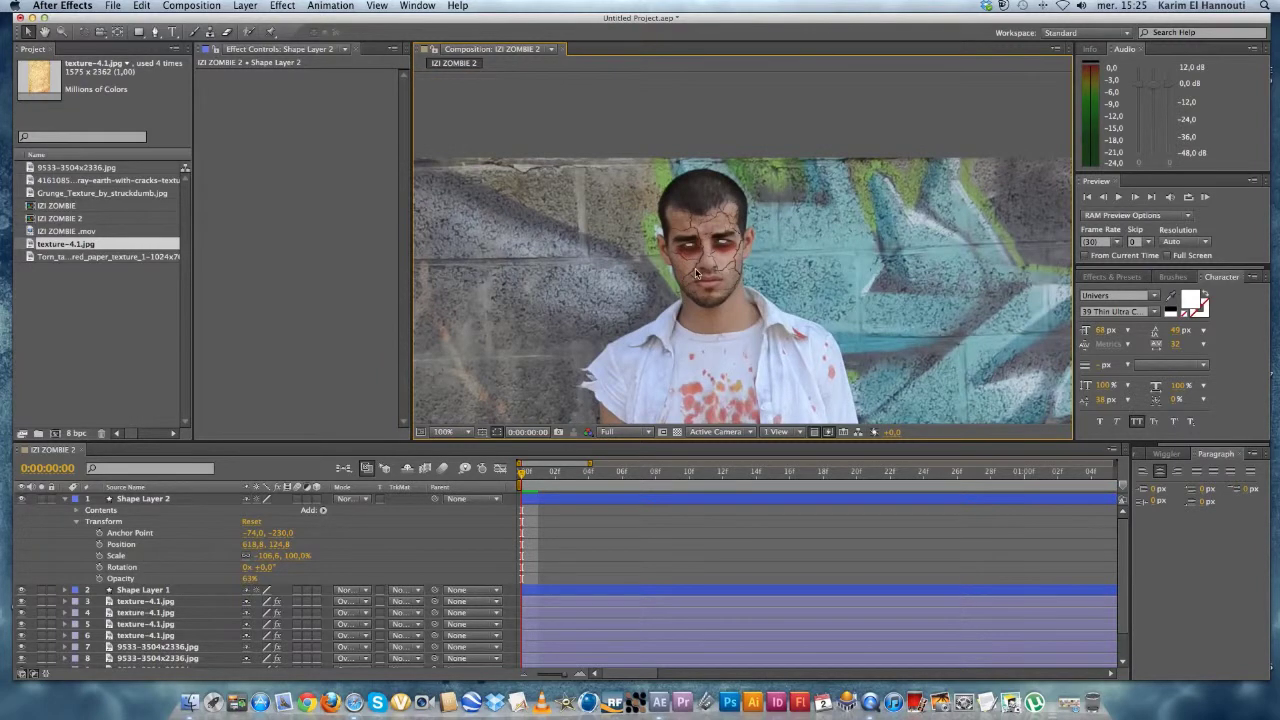
pyautogui.scroll(-2, 725, 260)
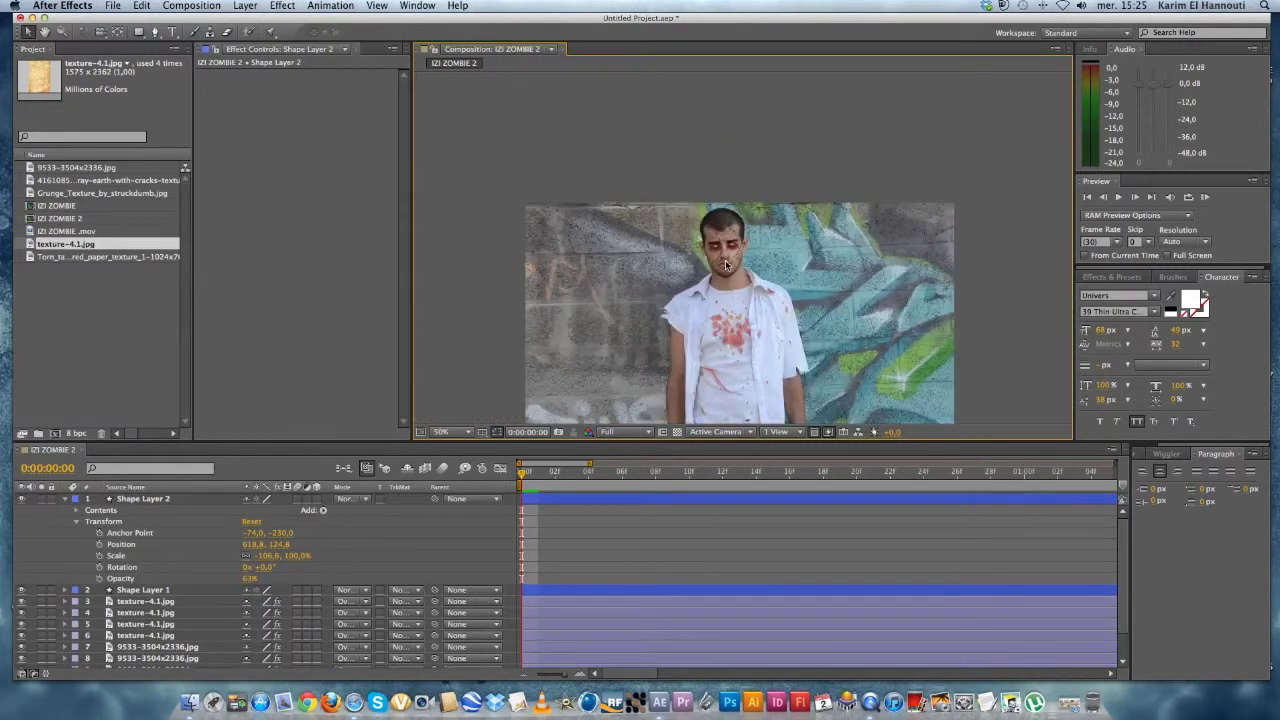
pyautogui.scroll(3, 727, 264)
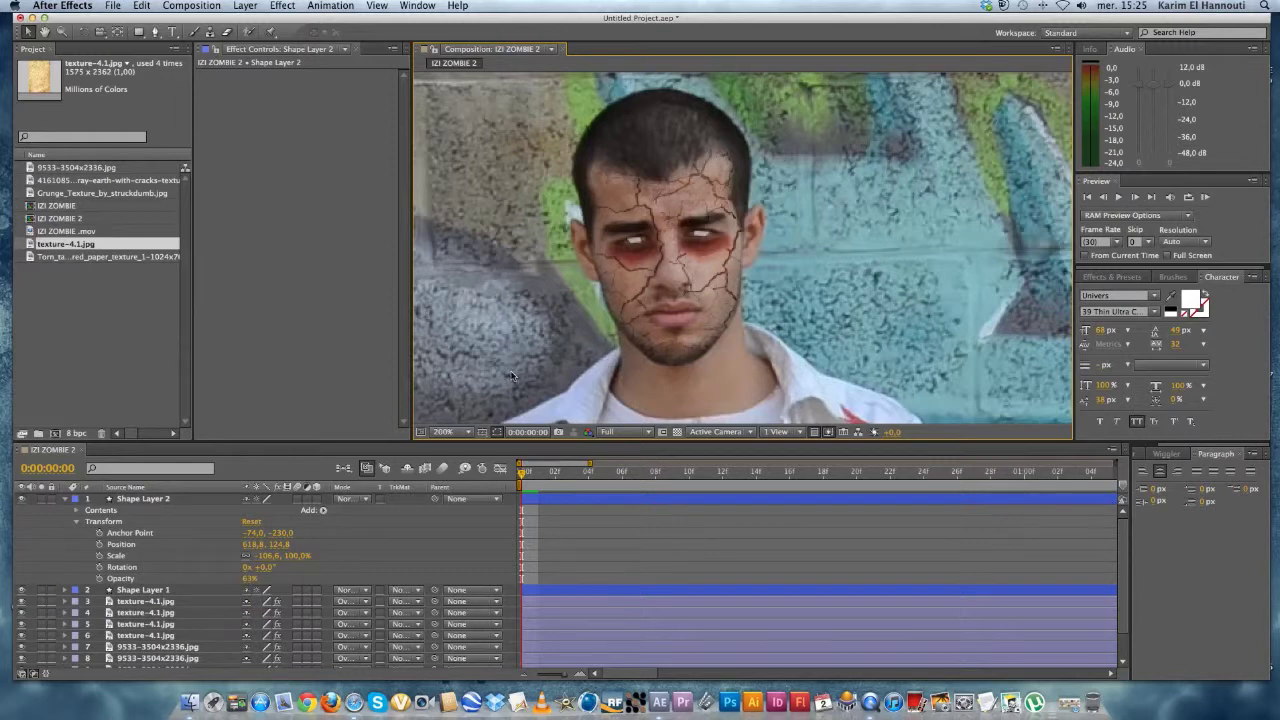
pyautogui.moveTo(249, 579); pyautogui.dragTo(238, 579)
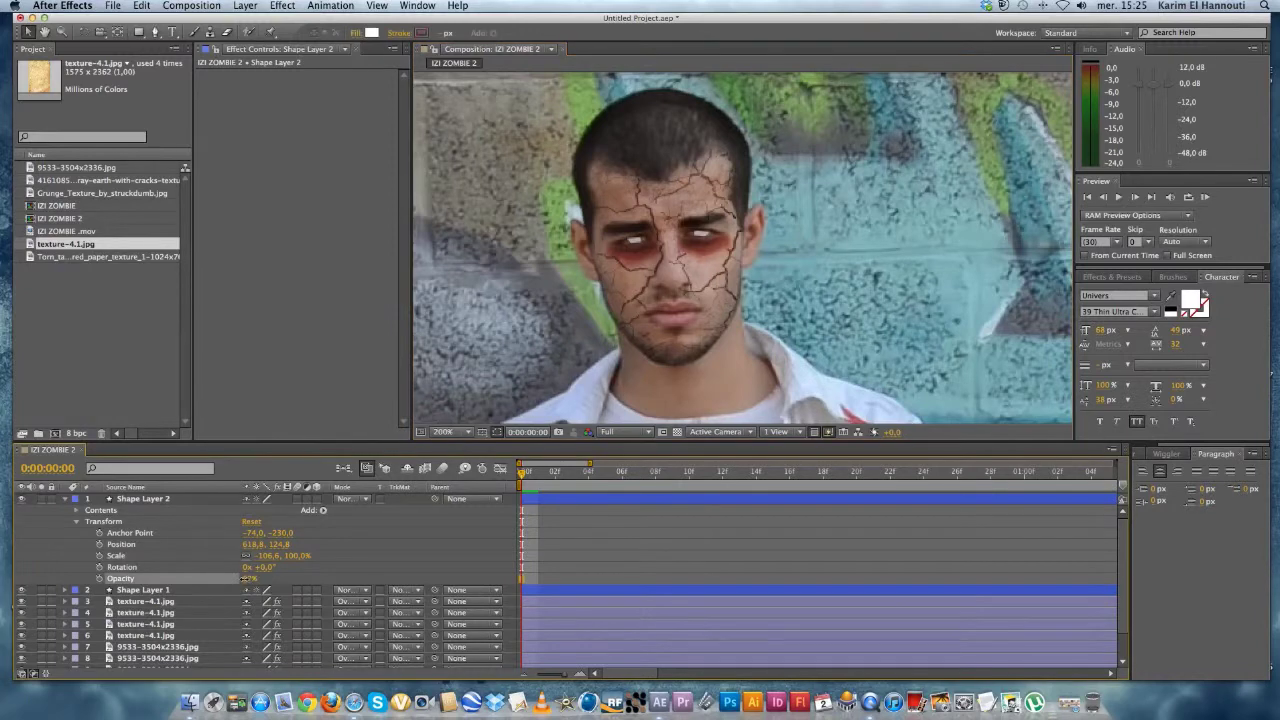
pyautogui.press('F2')
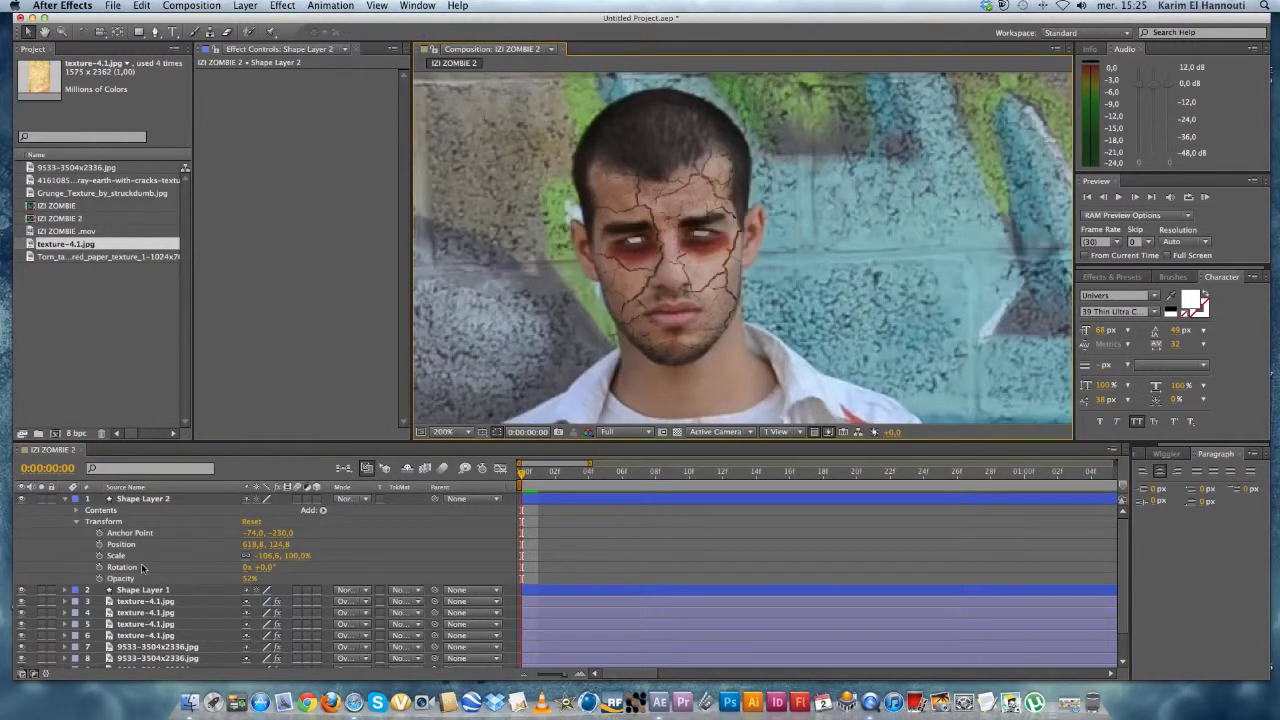
# Set the opacity of Shape Layer 1 to 53%, collapsing each shape layer's properties when done with it.
pyautogui.click(67, 501)
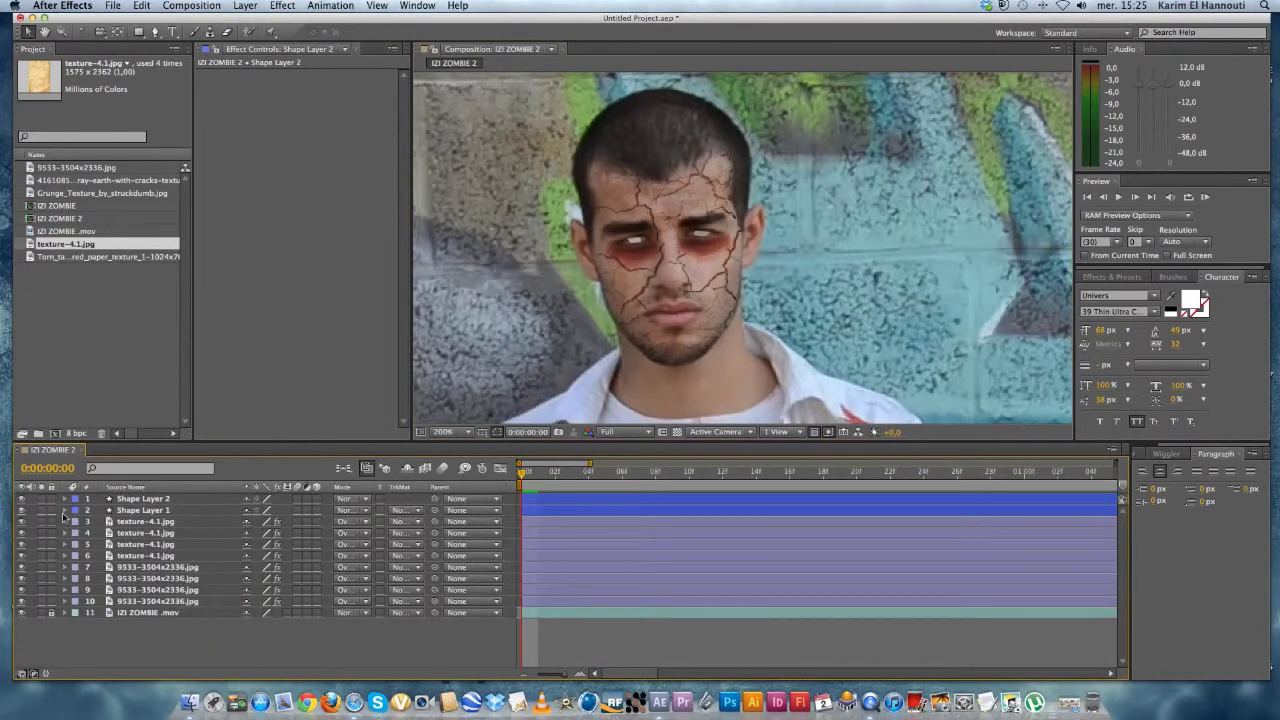
pyautogui.click(65, 510)
pyautogui.click(244, 590)
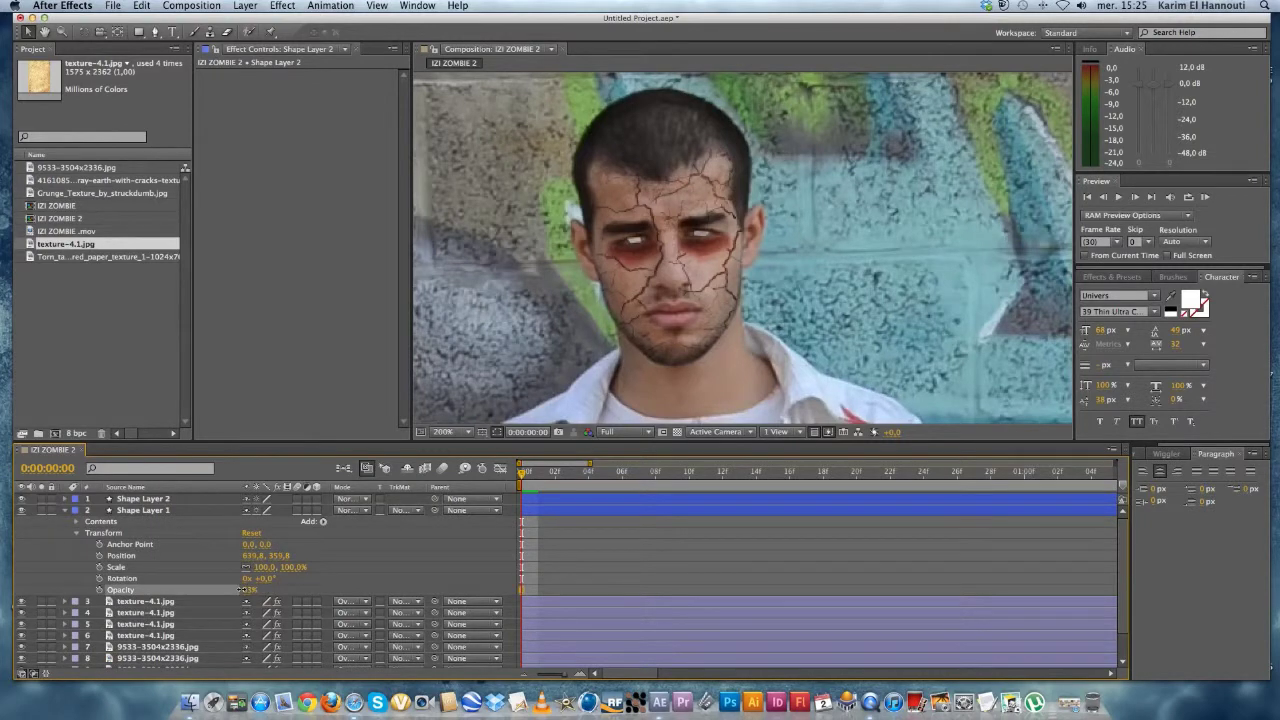
pyautogui.click(519, 349)
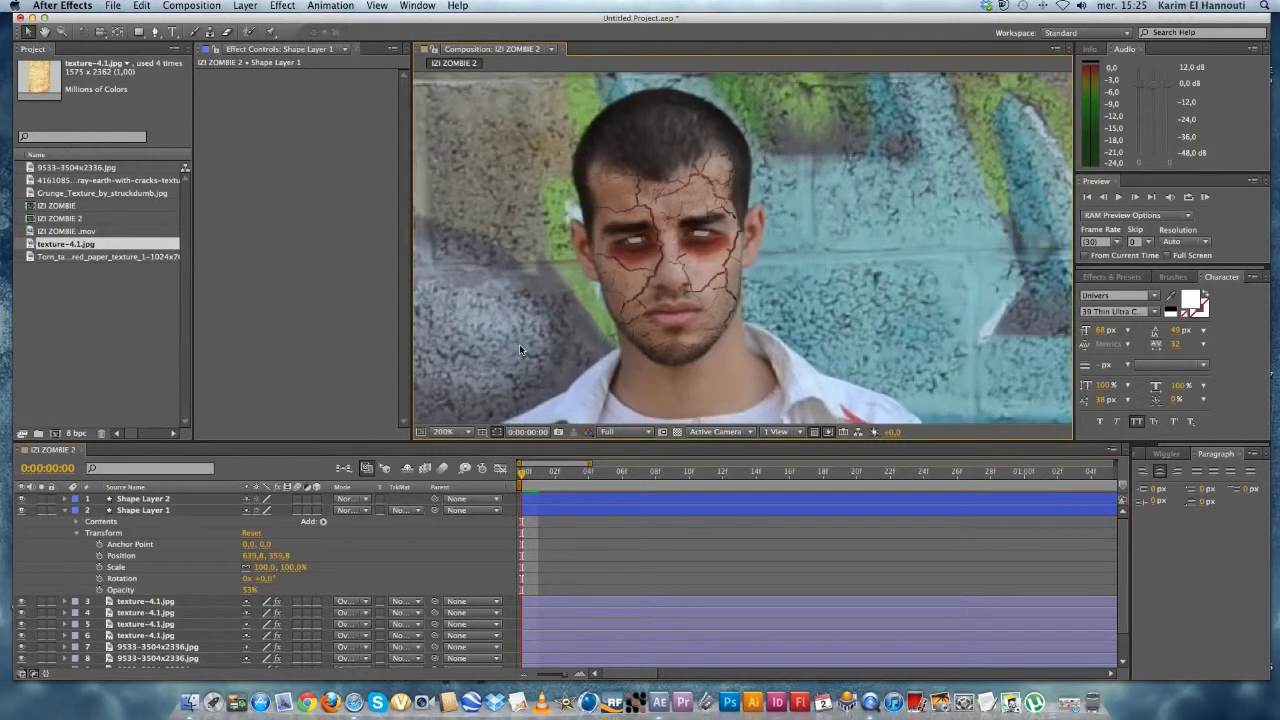
pyautogui.click(65, 510)
# Duplicate the cracked-texture layer 9533-3504x2336.jpg that is masked over the left-hand half of the face.
pyautogui.scroll(-2, 736, 298)
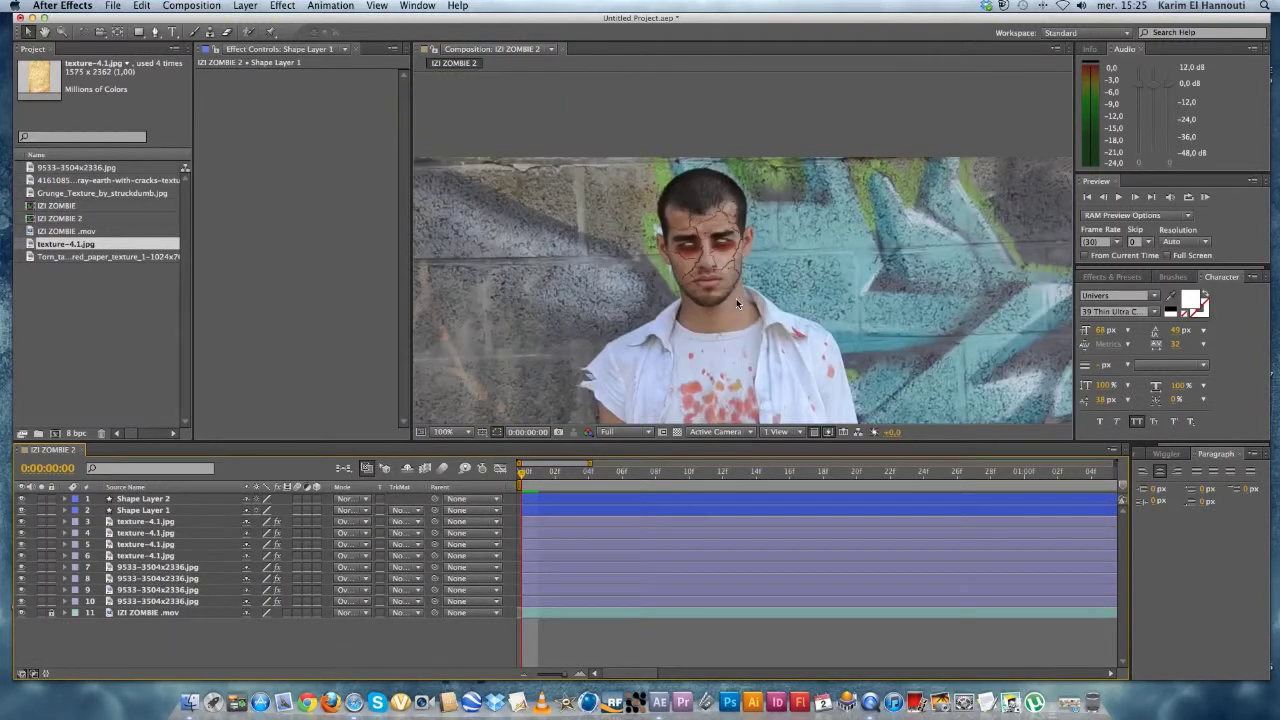
pyautogui.scroll(1, 736, 298)
pyautogui.click(630, 255)
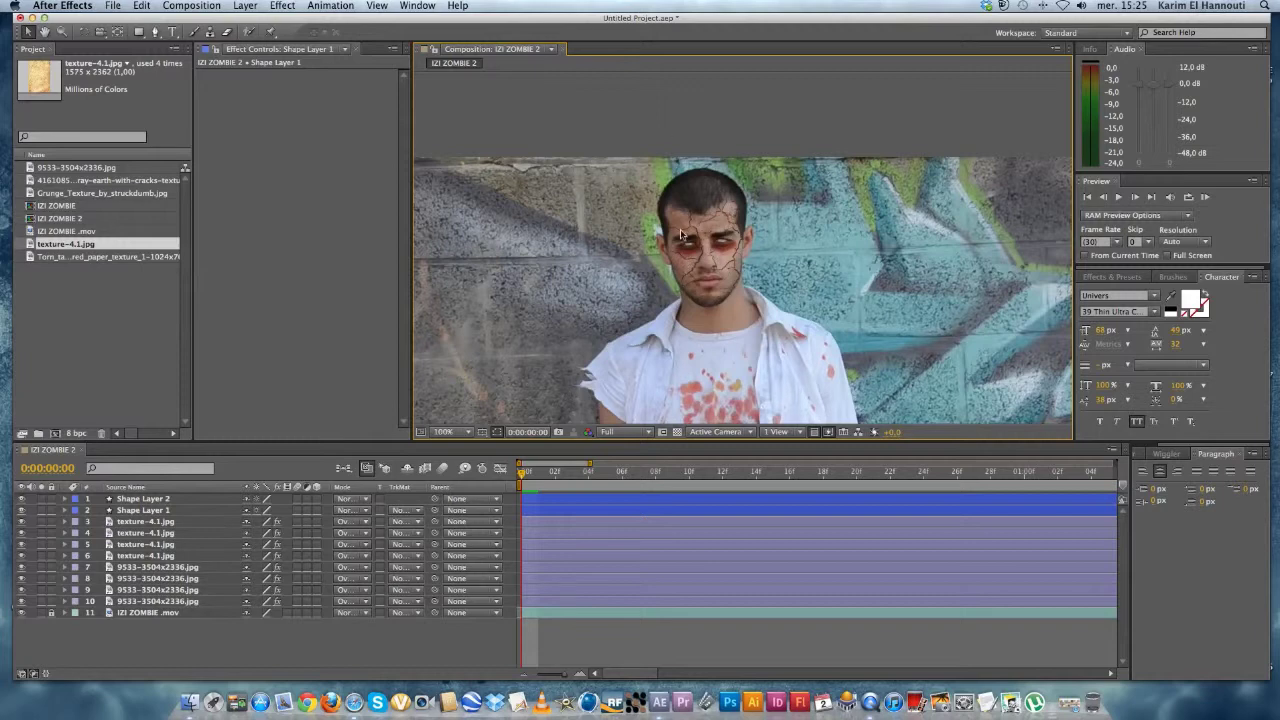
pyautogui.scroll(4, 744, 260)
pyautogui.scroll(-2, 745, 260)
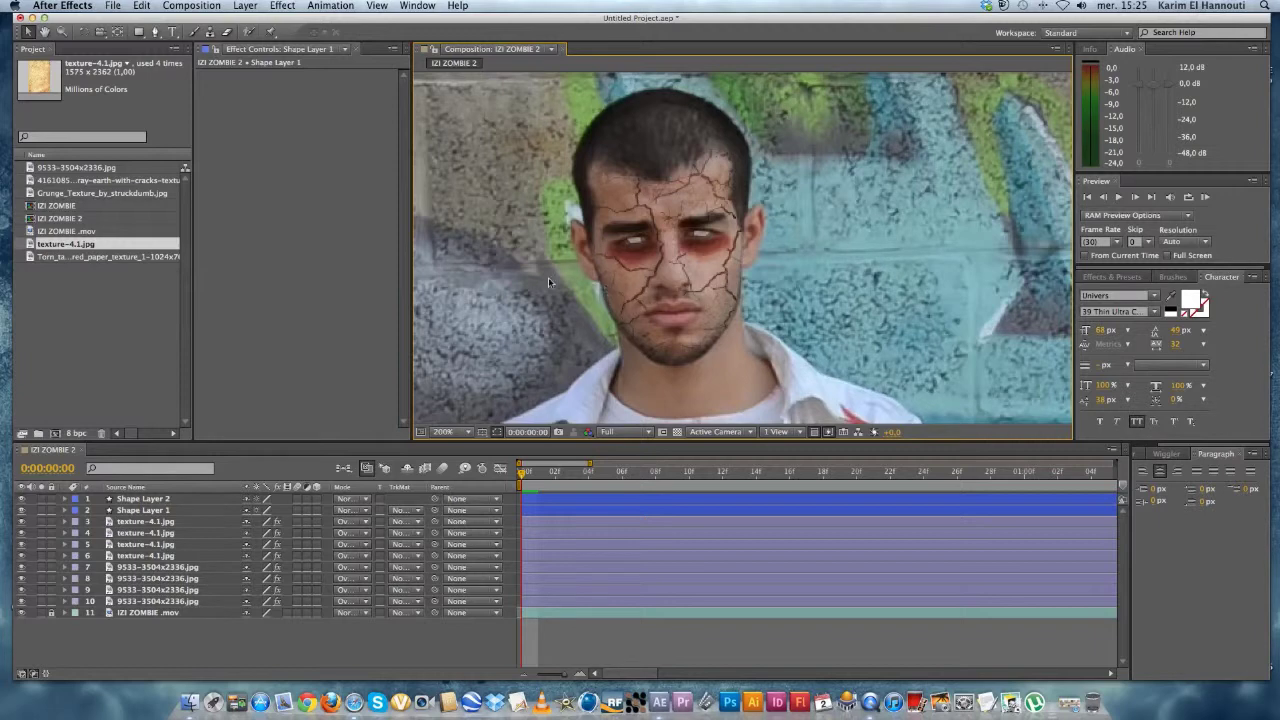
pyautogui.click(645, 303)
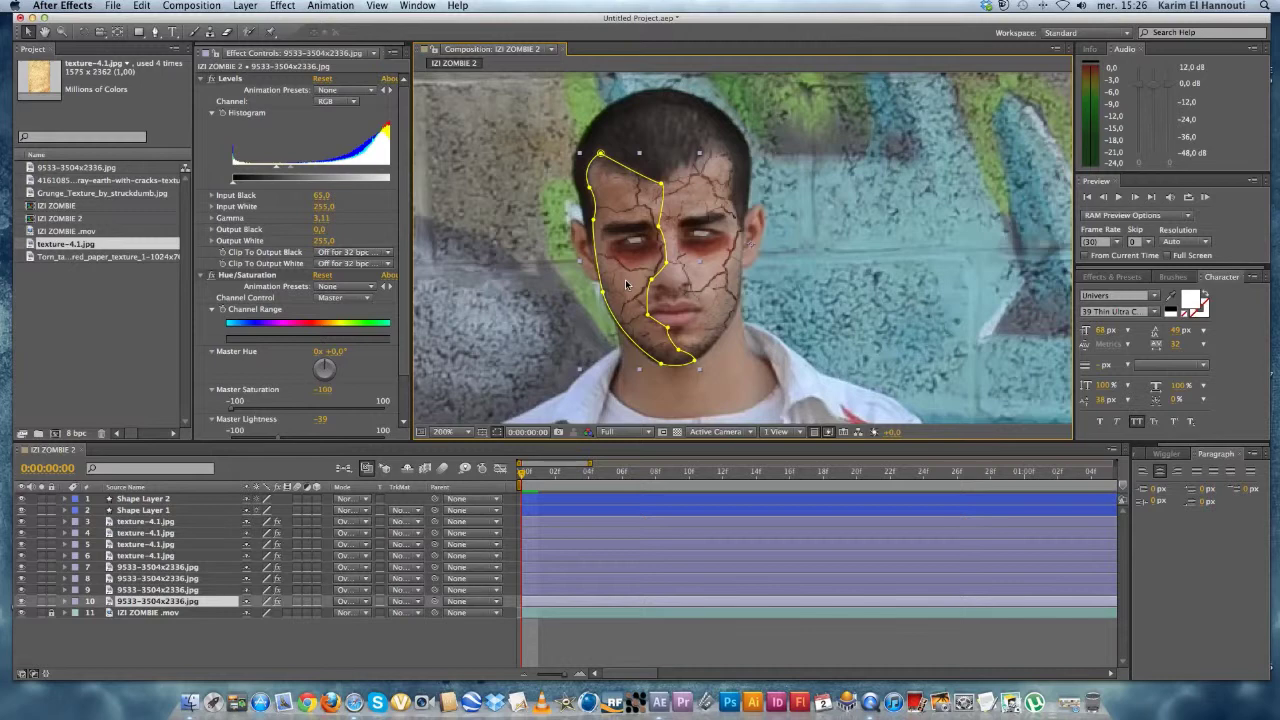
pyautogui.press('super+d')
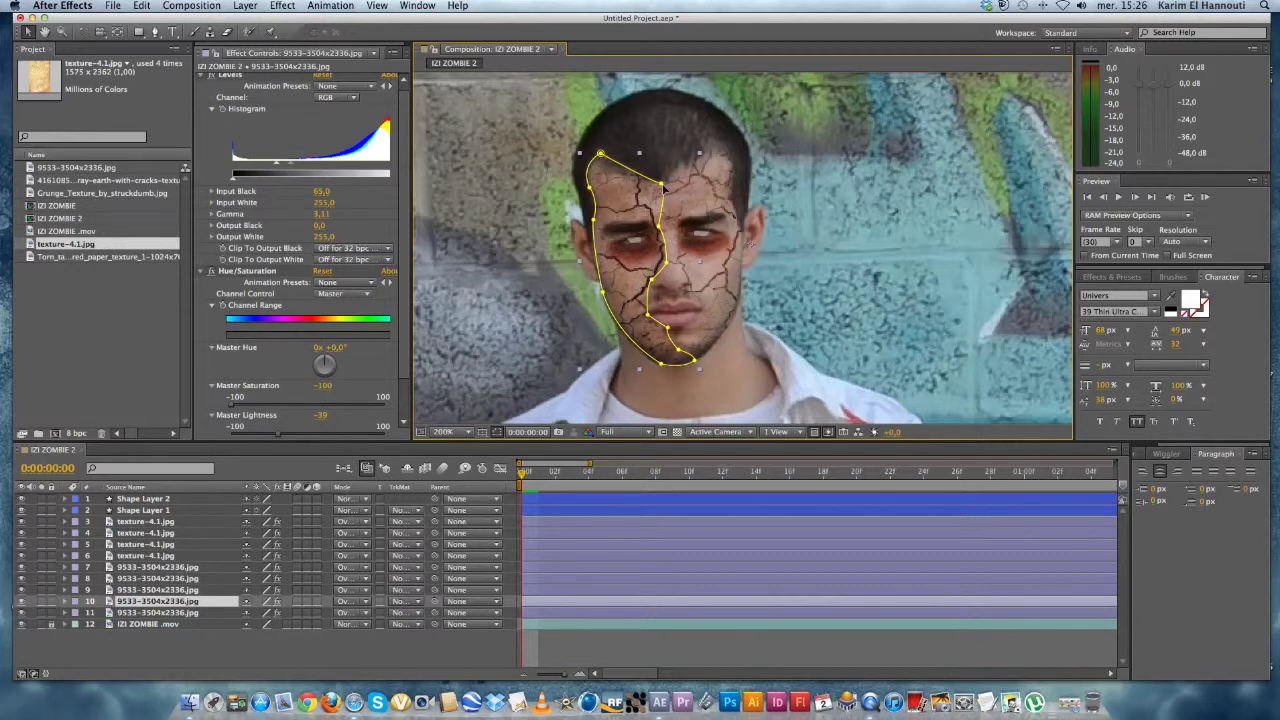
# Pull the duplicate's forehead mask vertices down to the left-hand cheek and delete the surplus vertices along the face's outer edge.
pyautogui.moveTo(600, 155); pyautogui.dragTo(638, 281)
pyautogui.moveTo(589, 187); pyautogui.dragTo(627, 293)
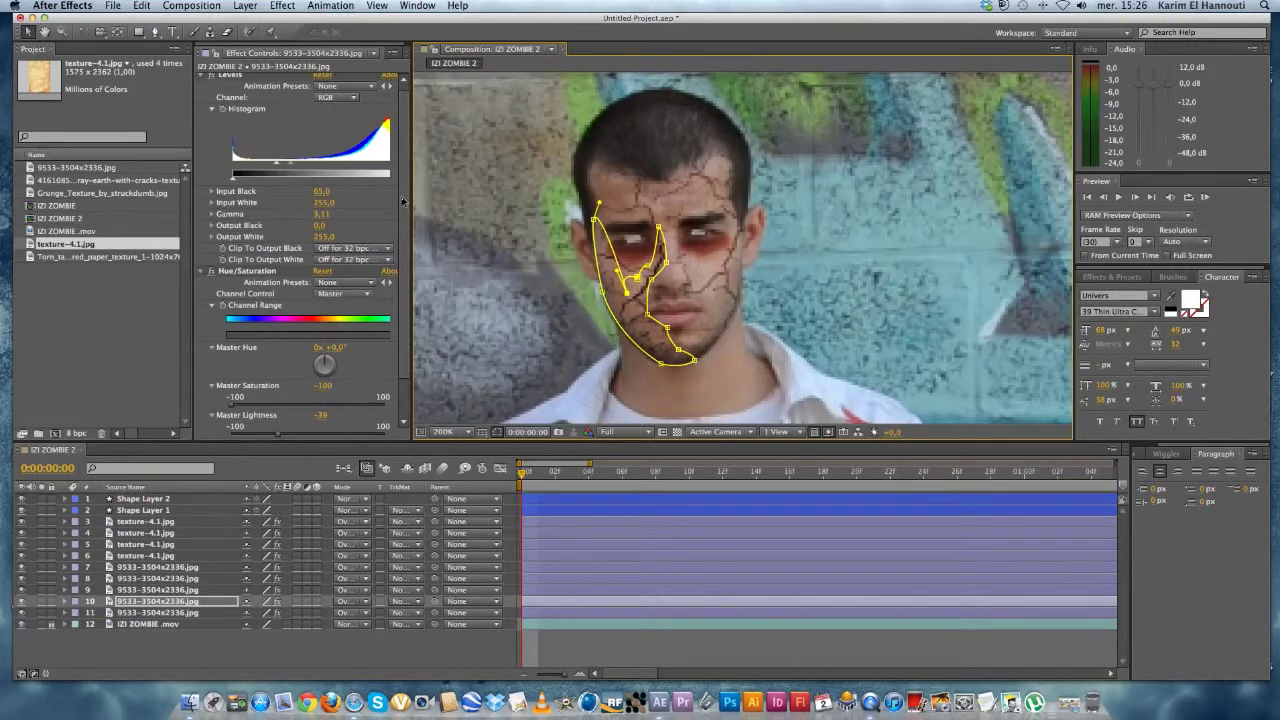
pyautogui.click(155, 32)
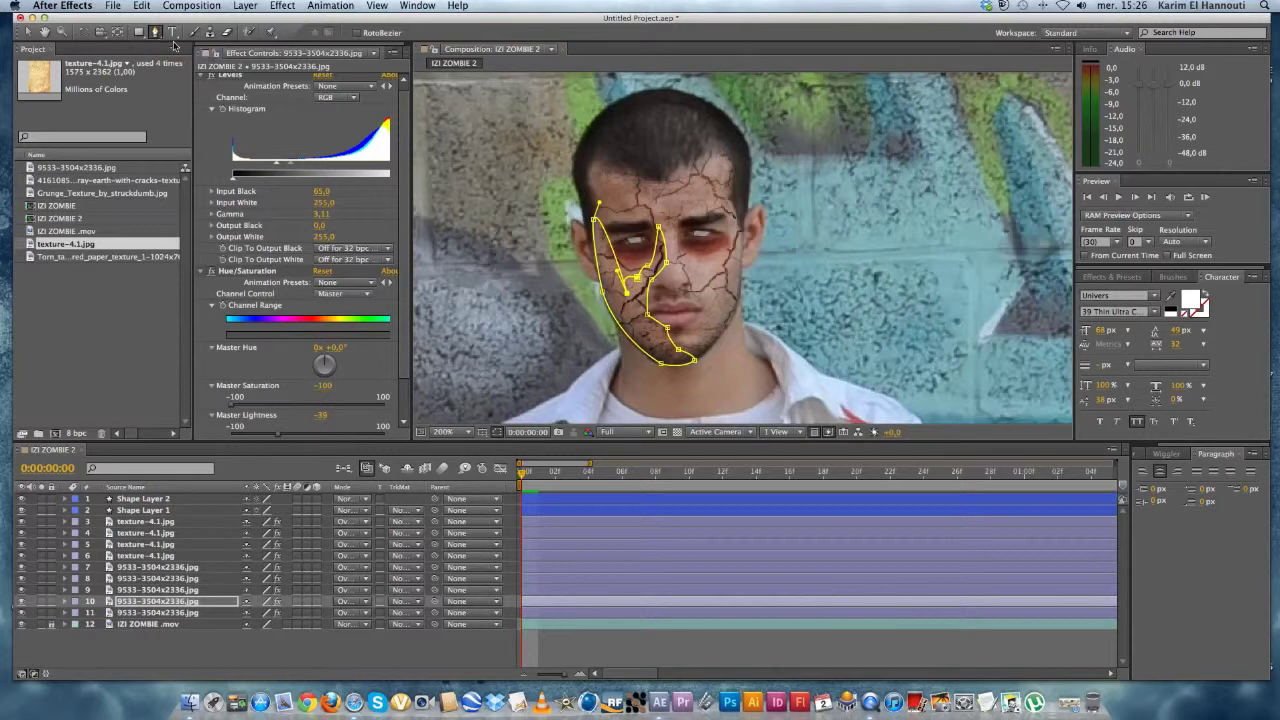
pyautogui.moveTo(157, 33); pyautogui.dragTo(206, 66)
pyautogui.click(627, 296)
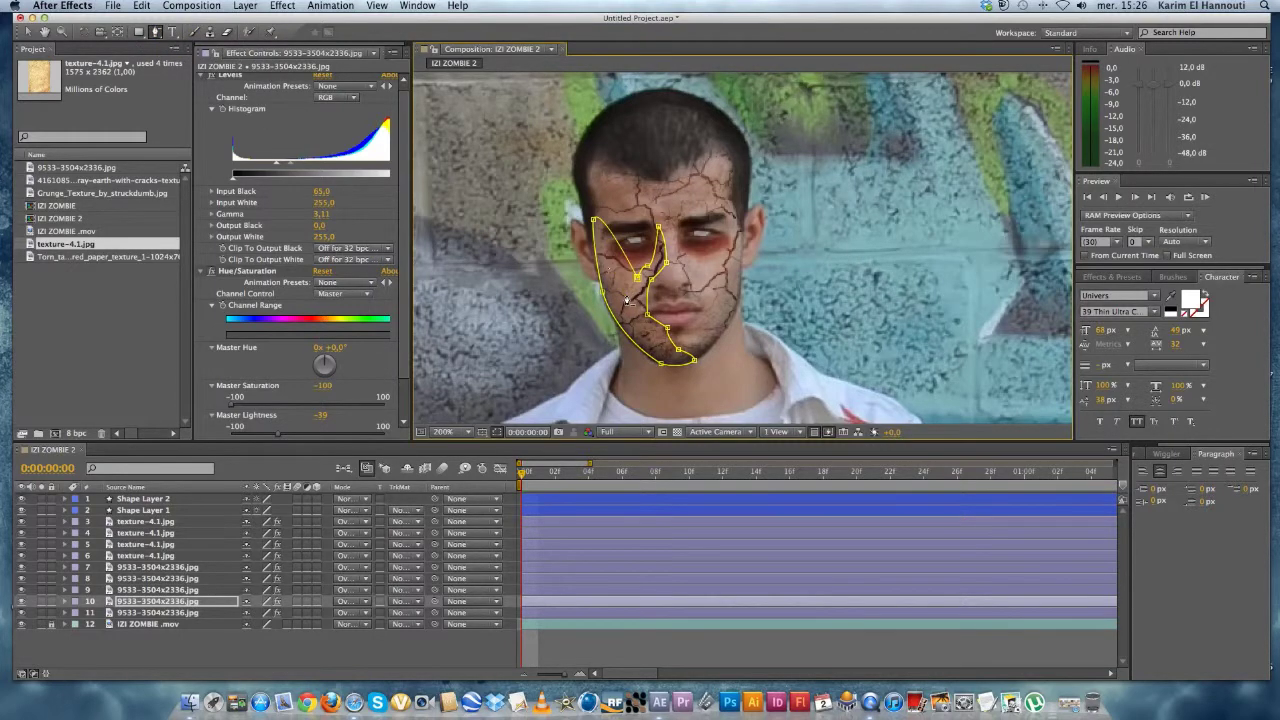
pyautogui.click(594, 222)
pyautogui.click(603, 296)
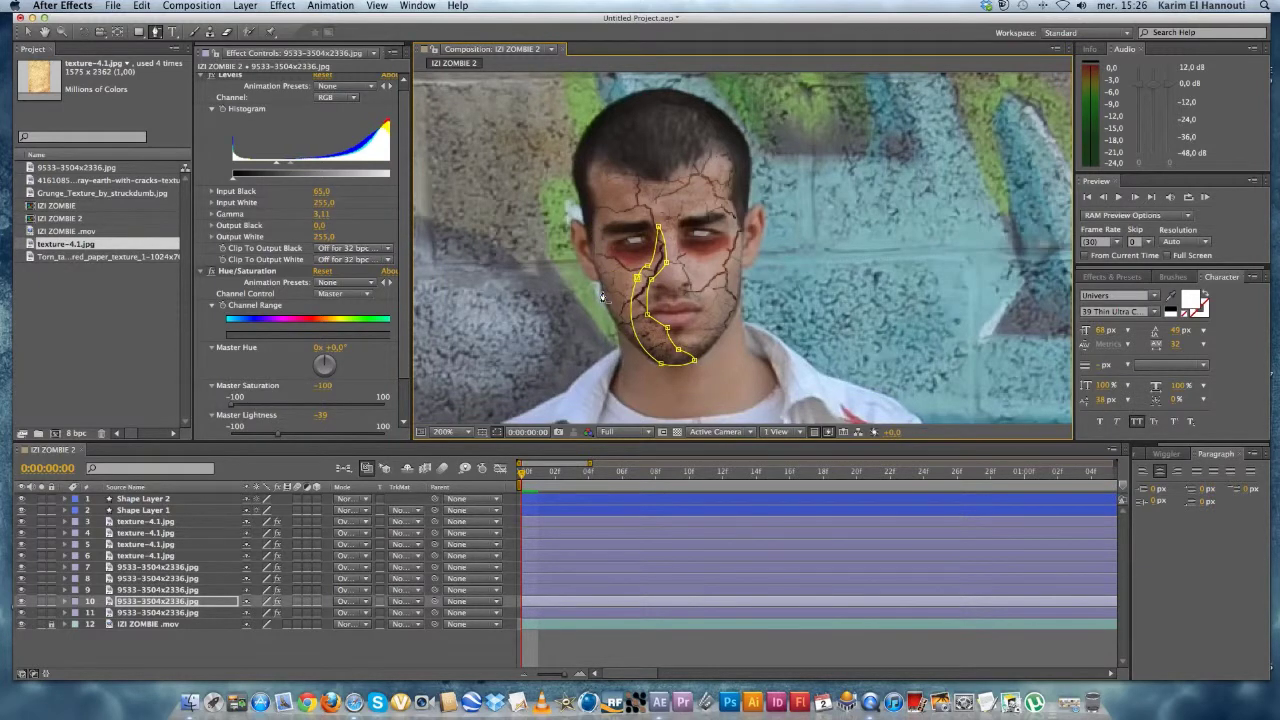
# Move the duplicate's cheek mask vertex out to the left-hand jawline and pull its chin vertices inward and up.
pyautogui.click(156, 33)
pyautogui.press('v')
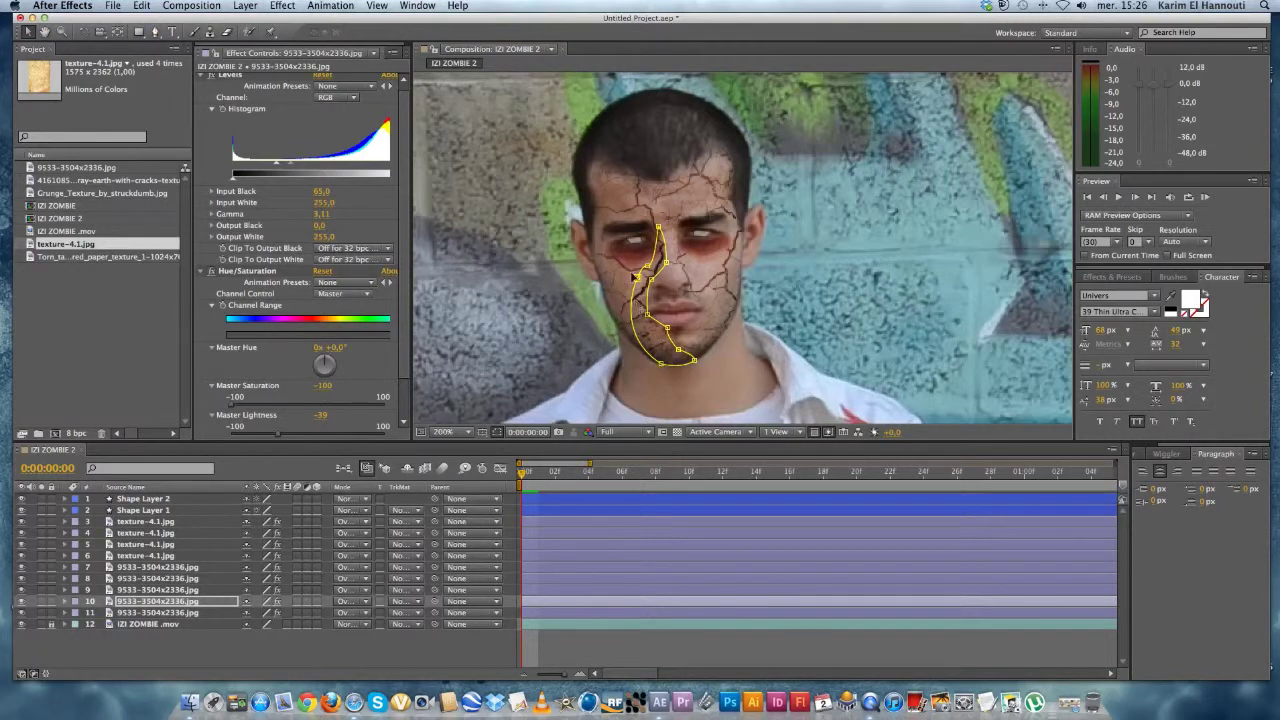
pyautogui.moveTo(639, 281); pyautogui.dragTo(614, 310)
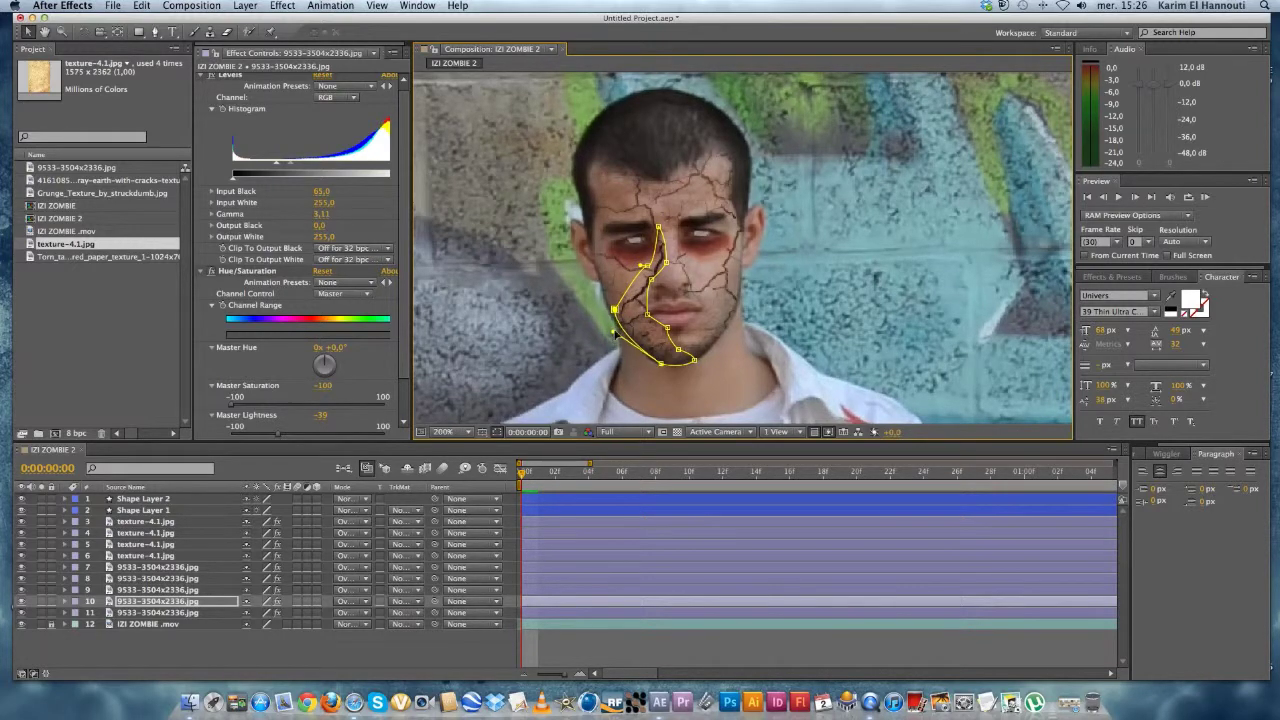
pyautogui.moveTo(697, 366); pyautogui.dragTo(683, 343)
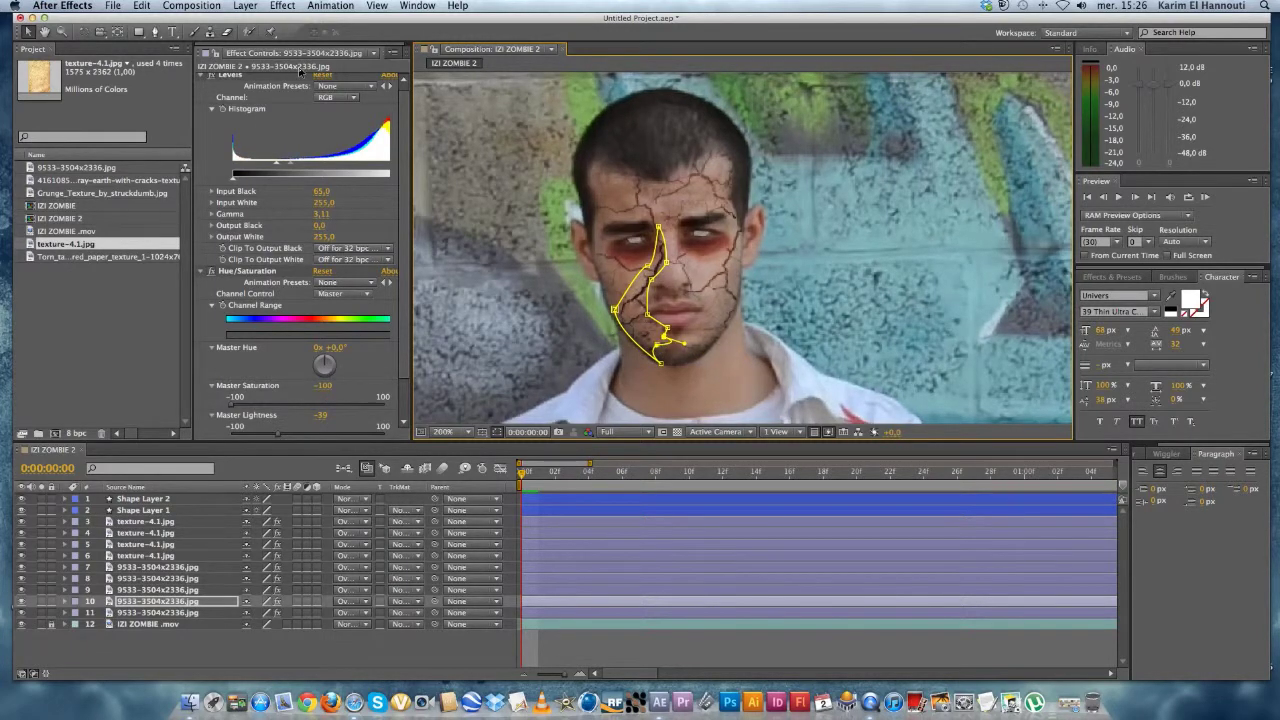
# Delete the surplus mask vertices between the mouth and the chin on the duplicated crack layer.
pyautogui.moveTo(155, 32); pyautogui.dragTo(197, 61)
pyautogui.click(662, 340)
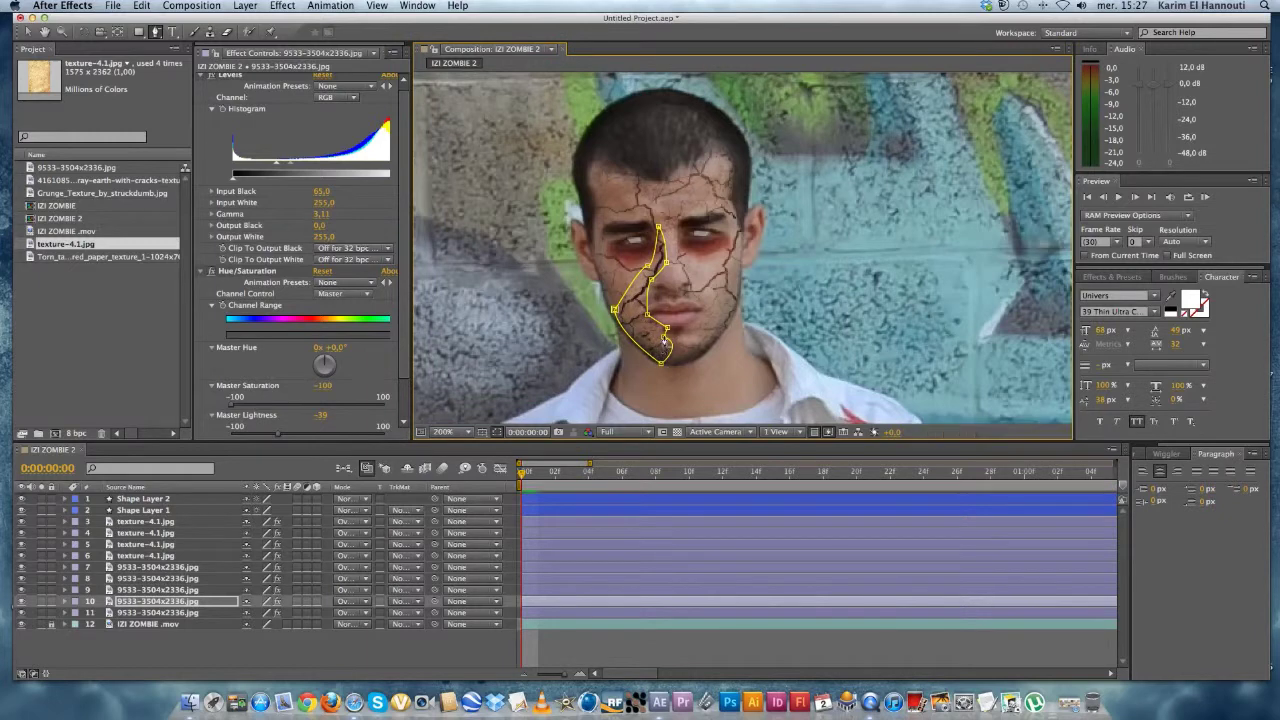
pyautogui.click(664, 337)
pyautogui.click(668, 328)
# Move the lowest mask vertex up and inward along the left-hand jaw, and deselect the duplicated layer.
pyautogui.click(29, 35)
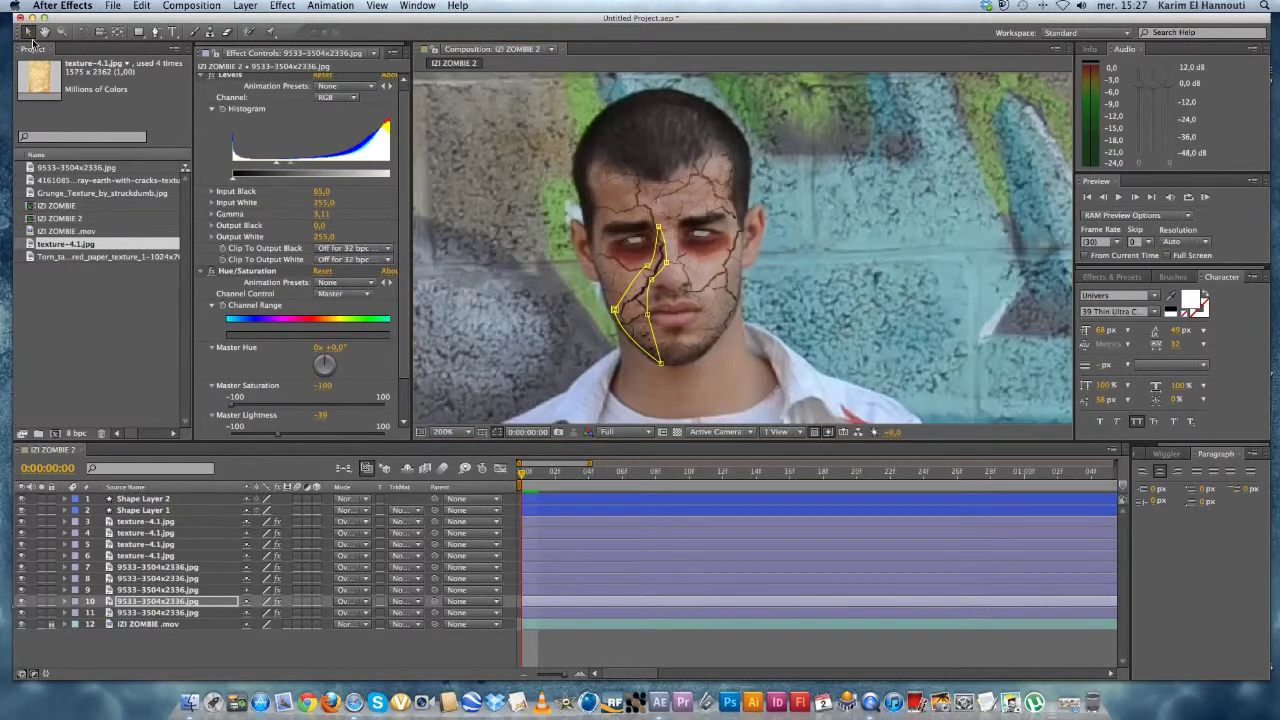
pyautogui.moveTo(662, 368); pyautogui.dragTo(648, 354)
pyautogui.moveTo(600, 318); pyautogui.dragTo(609, 323)
pyautogui.click(547, 317)
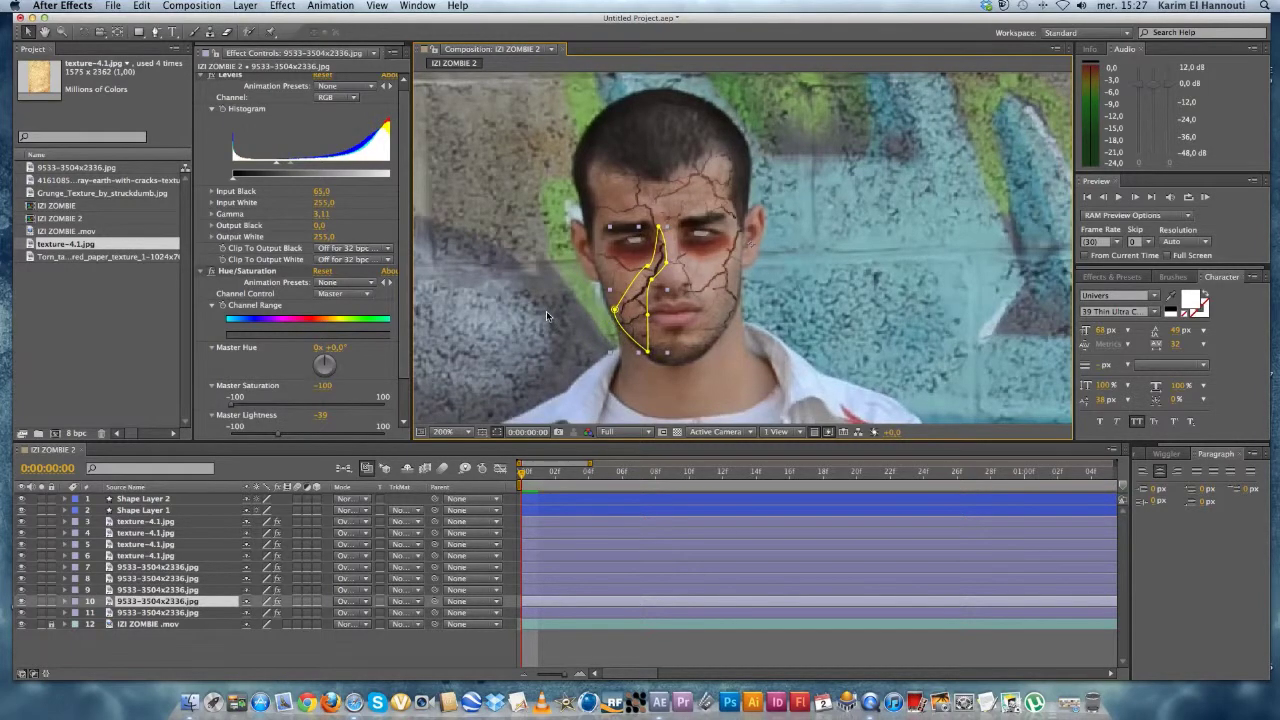
pyautogui.click(546, 316)
# Set the Levels Gamma of the duplicated crack layer on the left-hand cheek to 0.39, and deselect the layer.
pyautogui.scroll(-1, 546, 316)
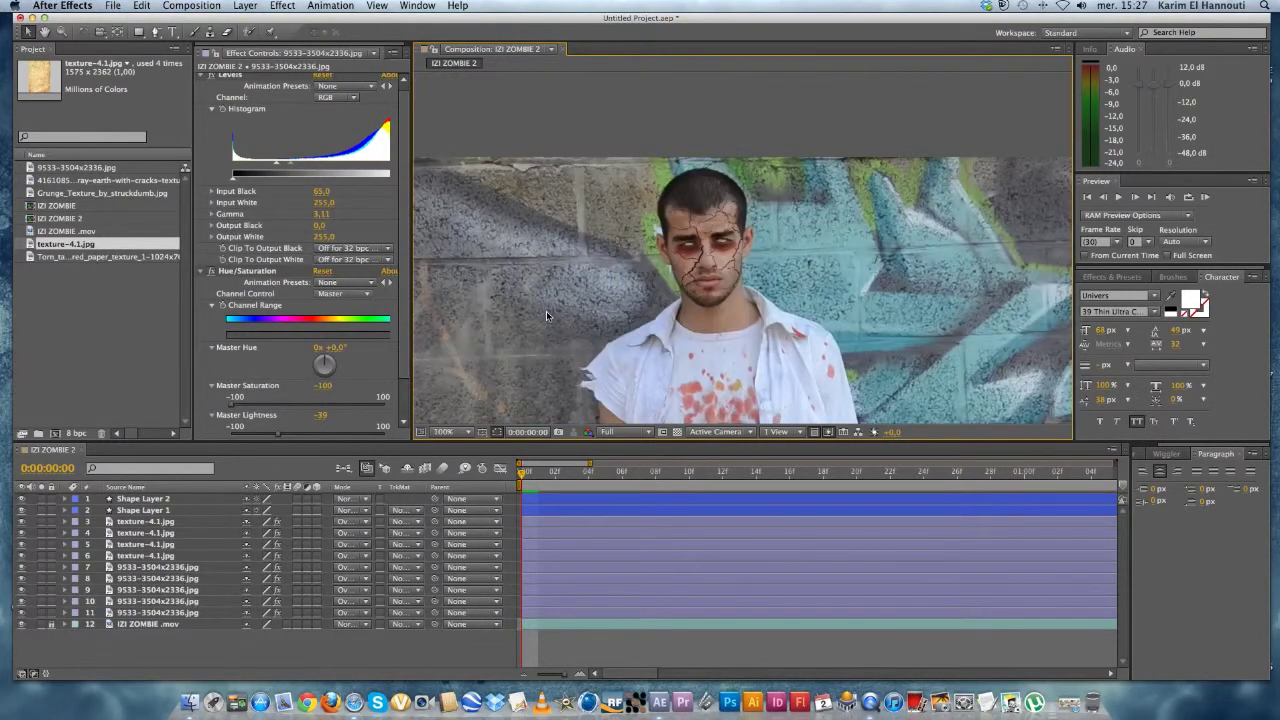
pyautogui.click(694, 278)
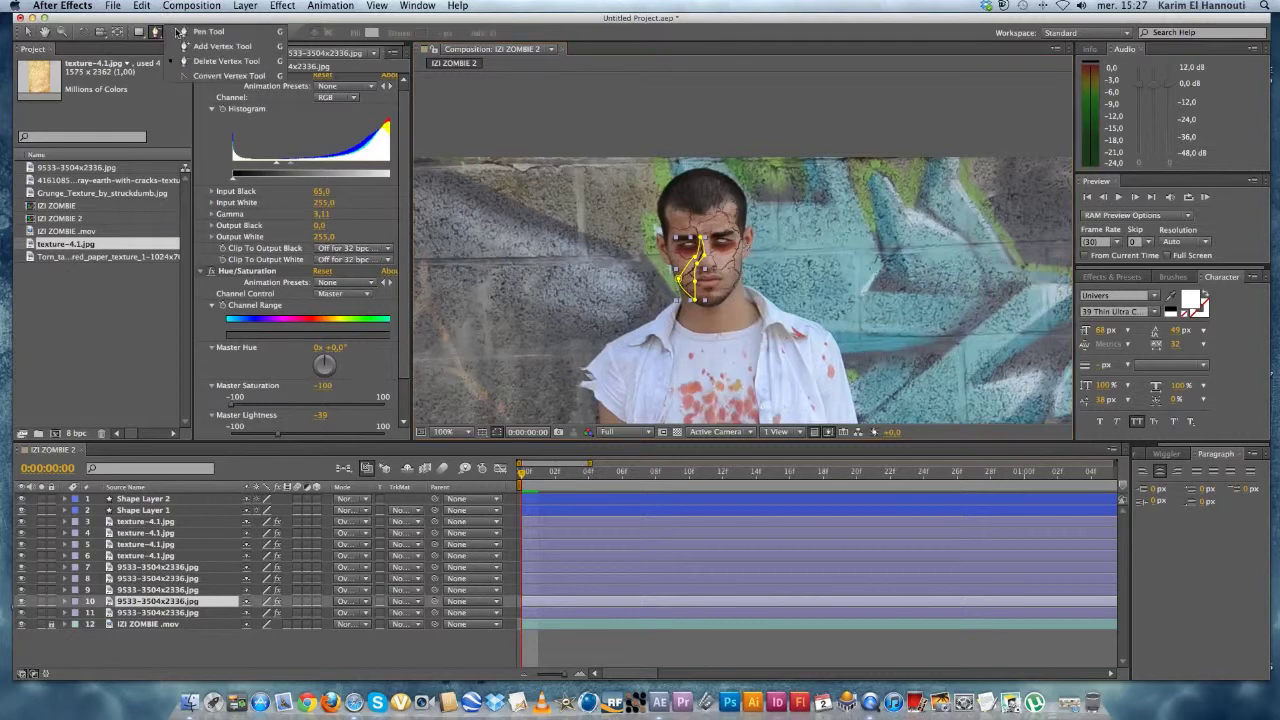
pyautogui.click(155, 32)
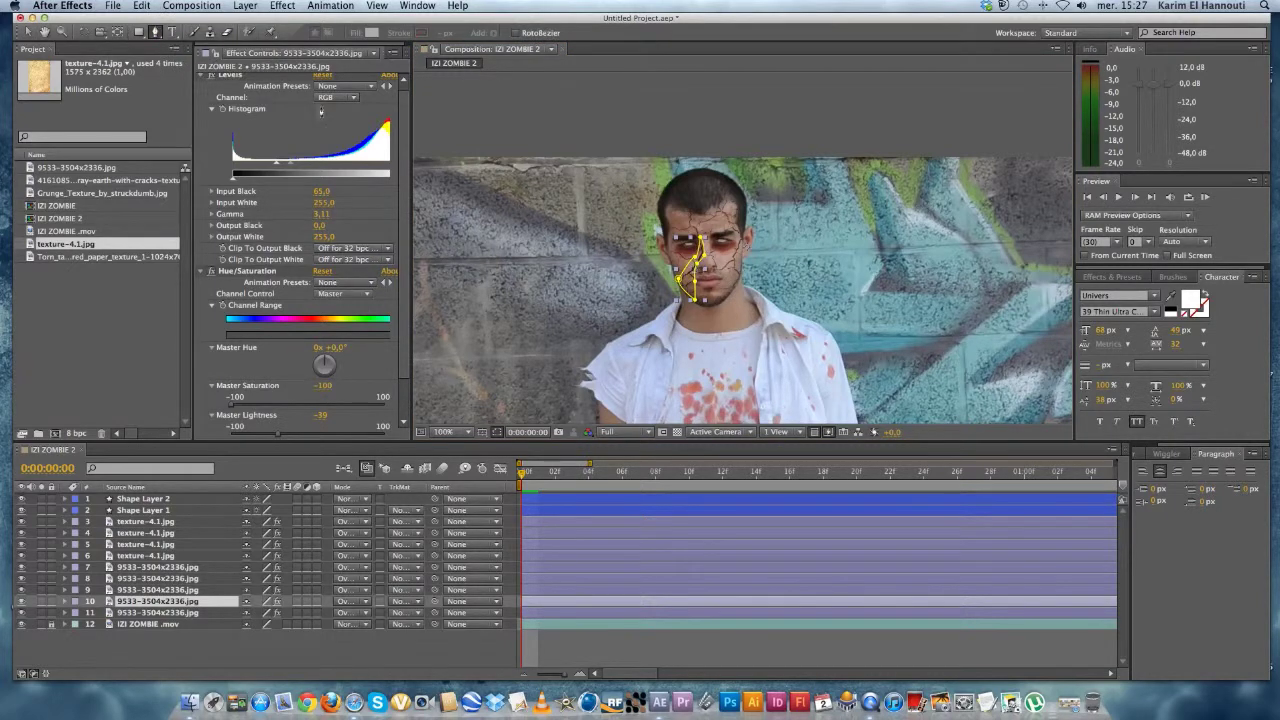
pyautogui.click(28, 32)
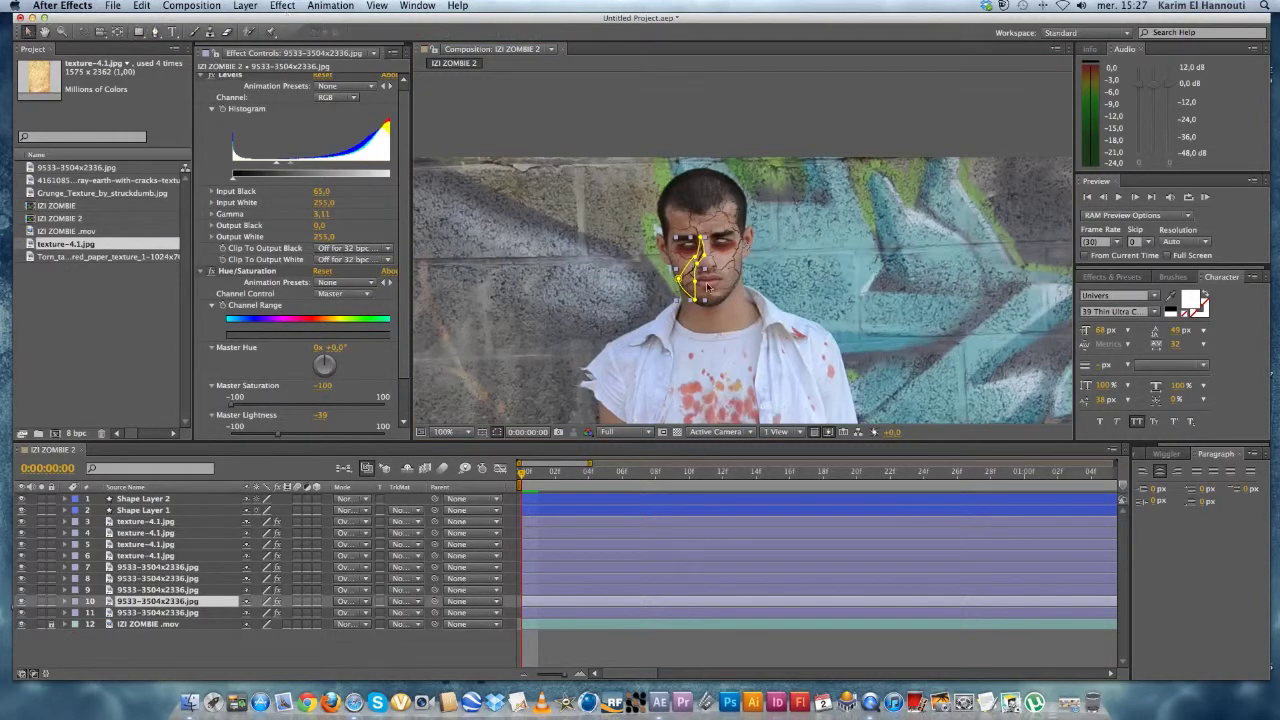
pyautogui.scroll(-2, 290, 302)
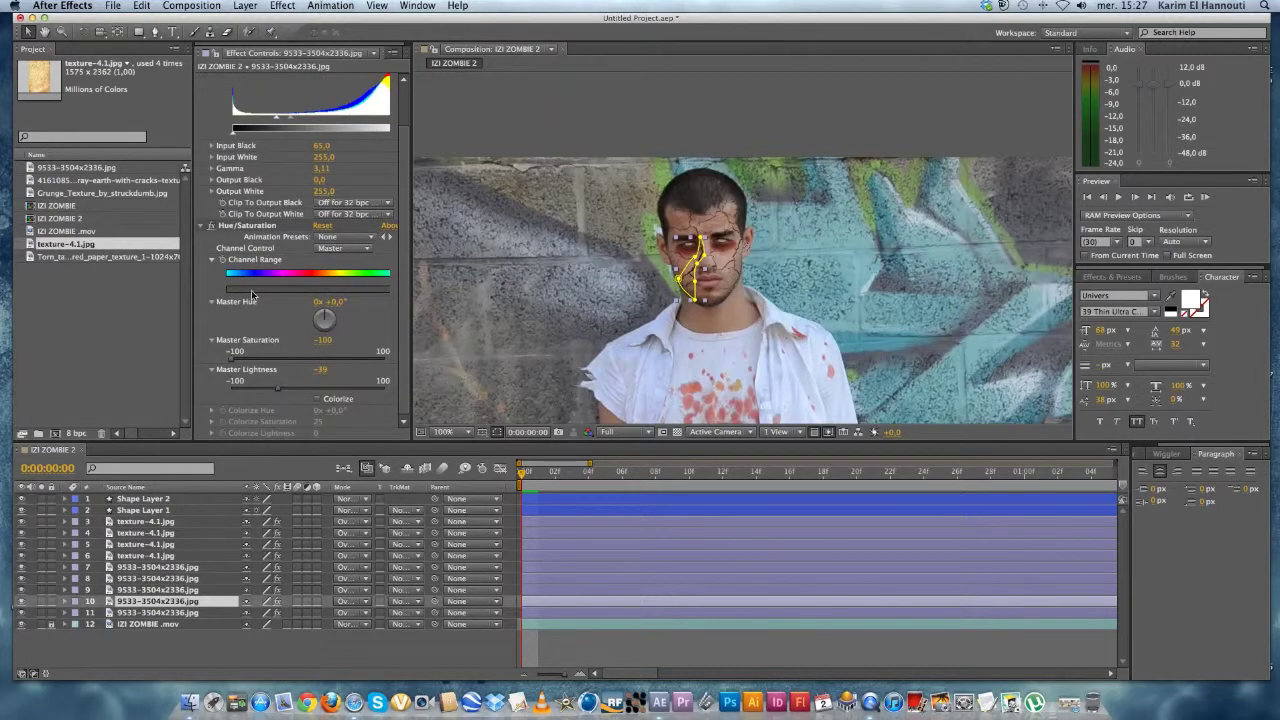
pyautogui.scroll(2, 370, 155)
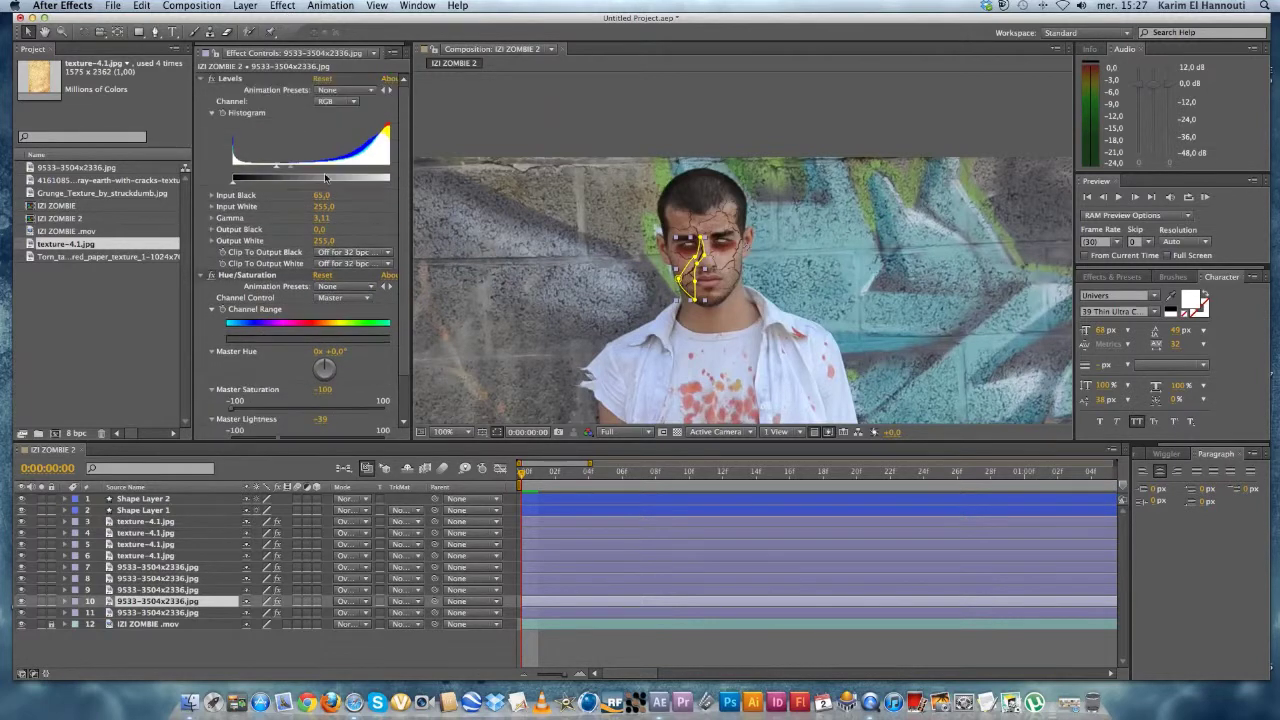
pyautogui.moveTo(290, 170); pyautogui.dragTo(334, 172)
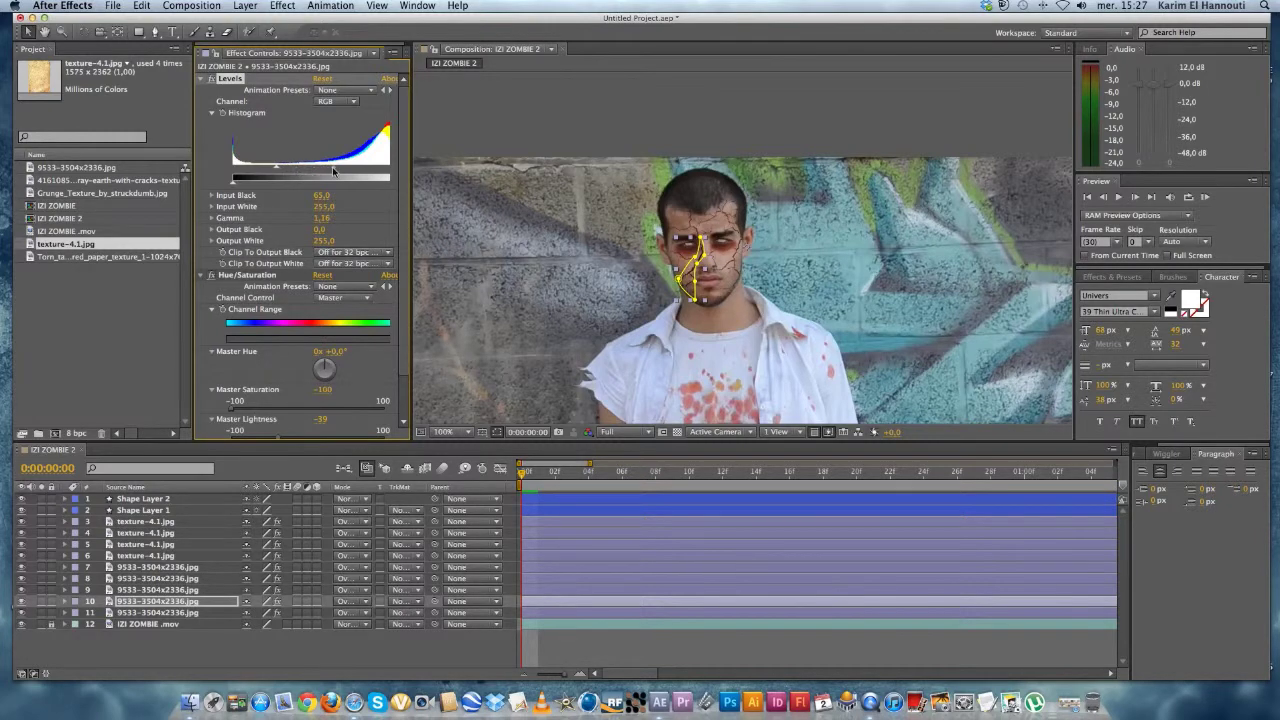
pyautogui.moveTo(333, 171); pyautogui.dragTo(376, 171)
pyautogui.click(595, 110)
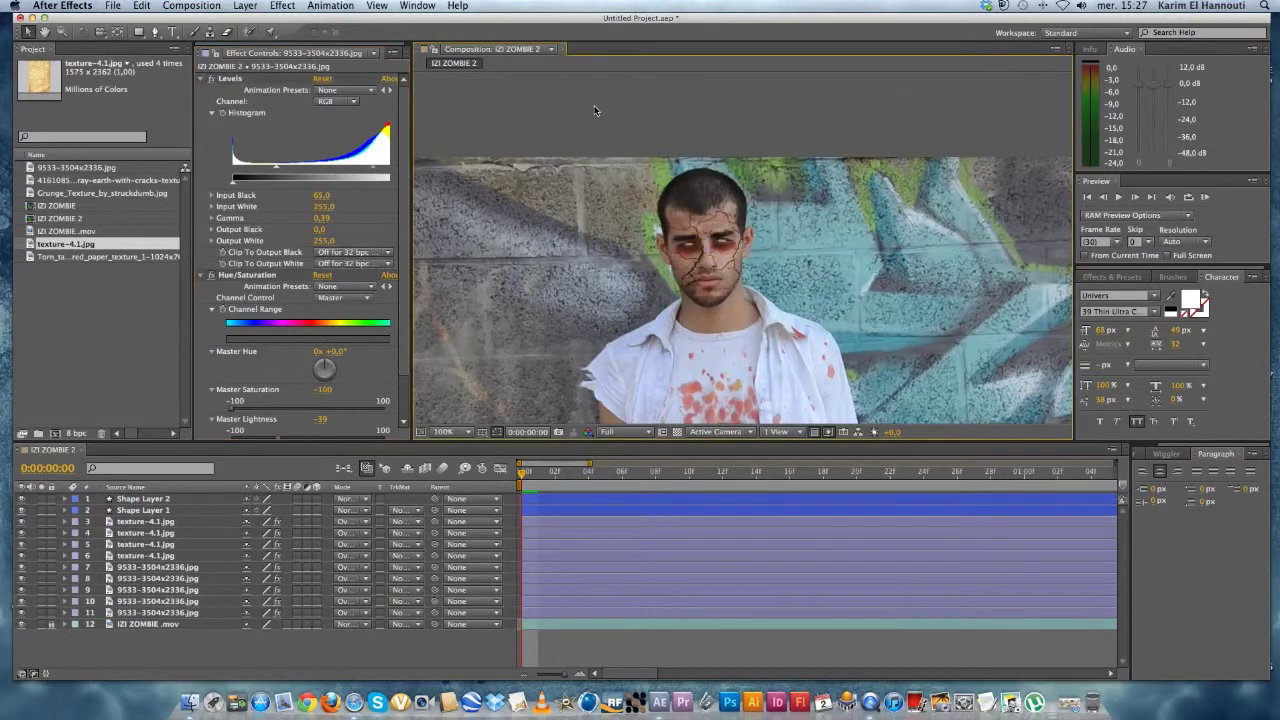
# Raise the Levels Input Black of the duplicated cheek crack layer to 215, widening the effect controls for finer adjustment.
pyautogui.click(692, 288)
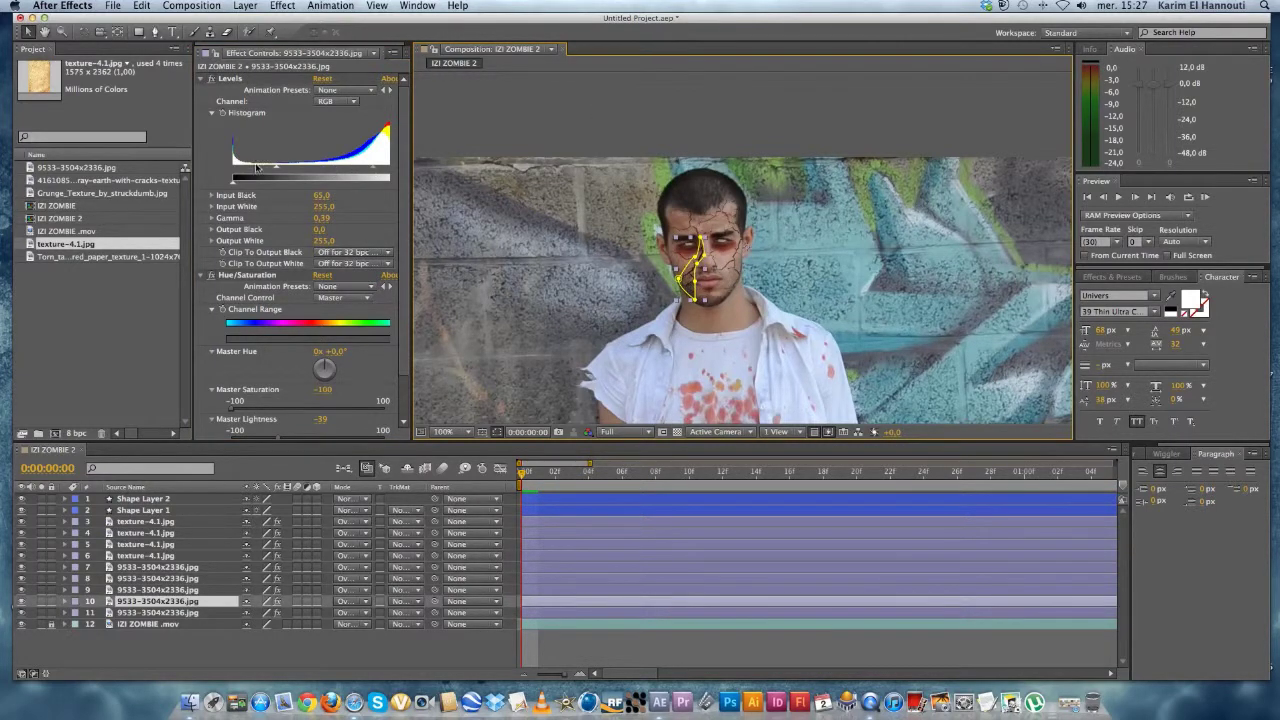
pyautogui.moveTo(275, 170); pyautogui.dragTo(340, 172)
pyautogui.click(676, 158)
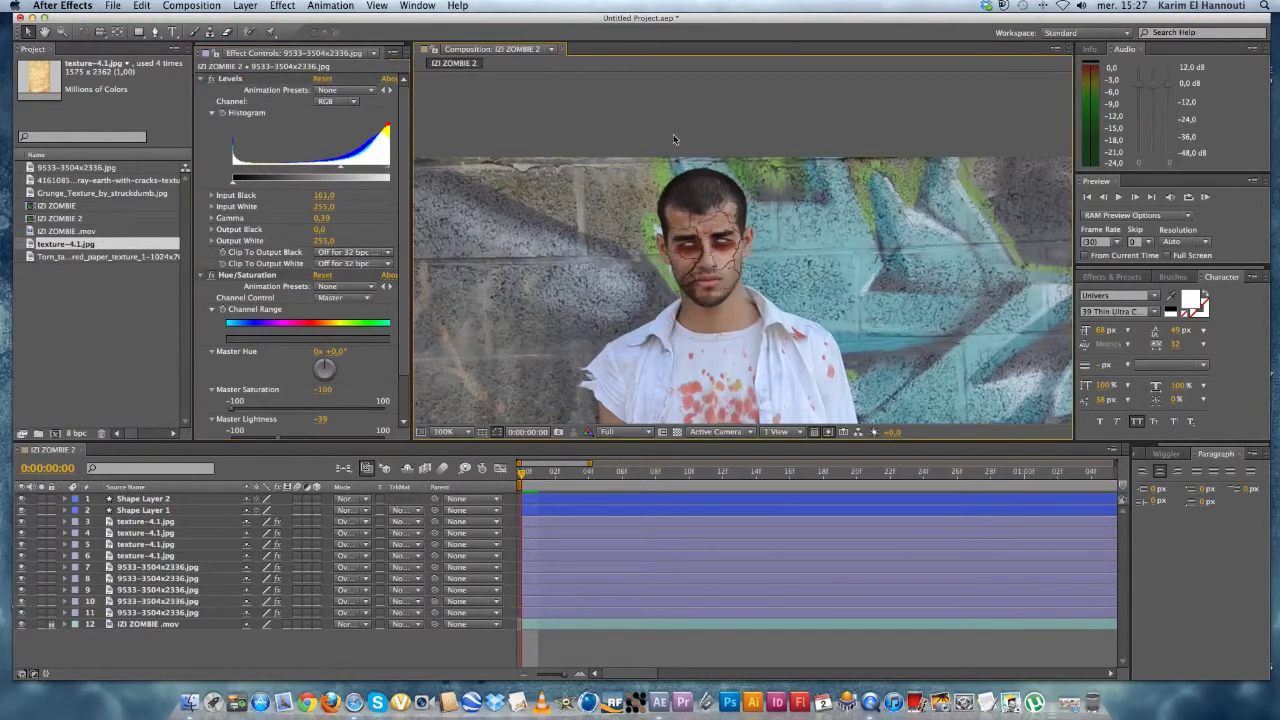
pyautogui.click(692, 288)
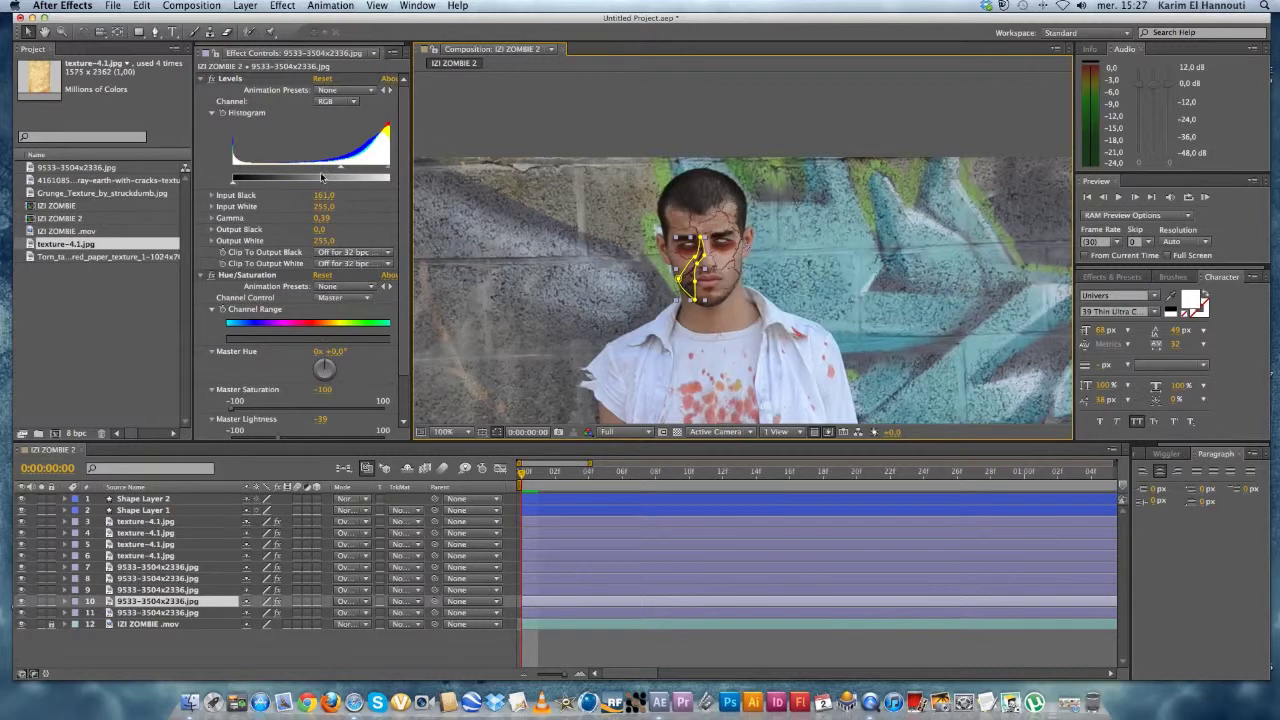
pyautogui.click(340, 170)
pyautogui.moveTo(371, 170); pyautogui.dragTo(344, 170)
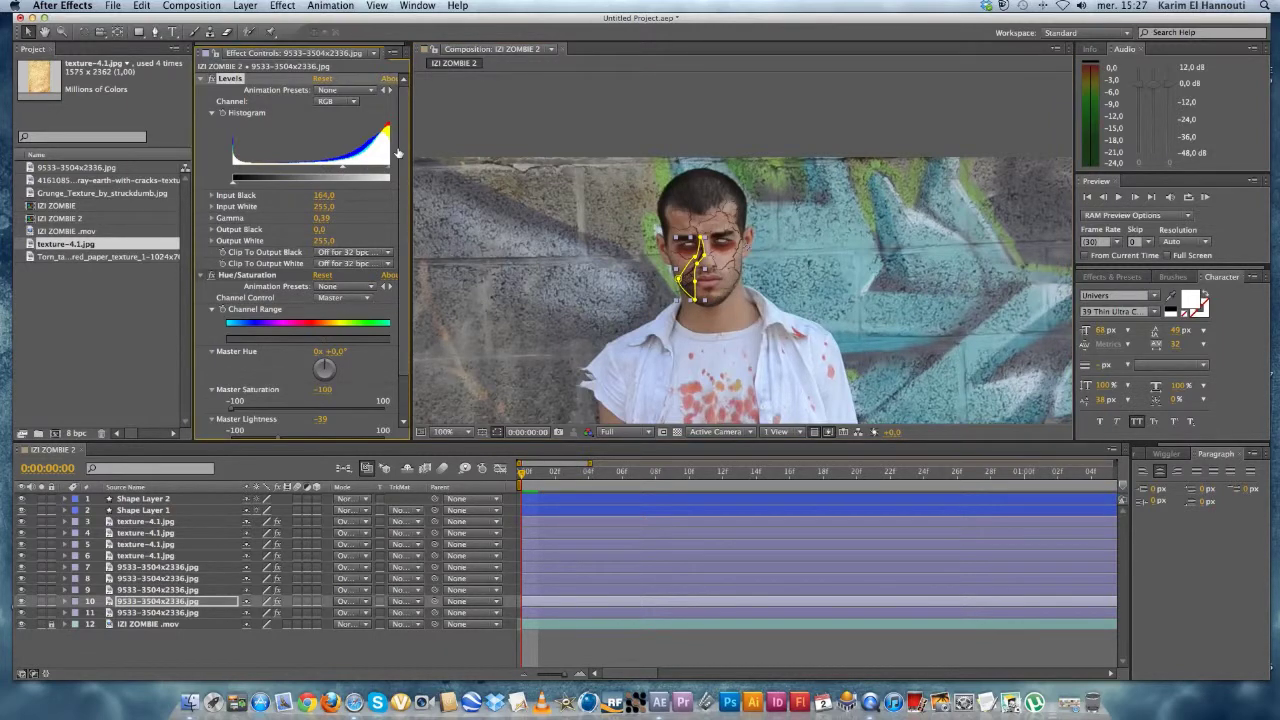
pyautogui.moveTo(412, 120); pyautogui.dragTo(475, 120)
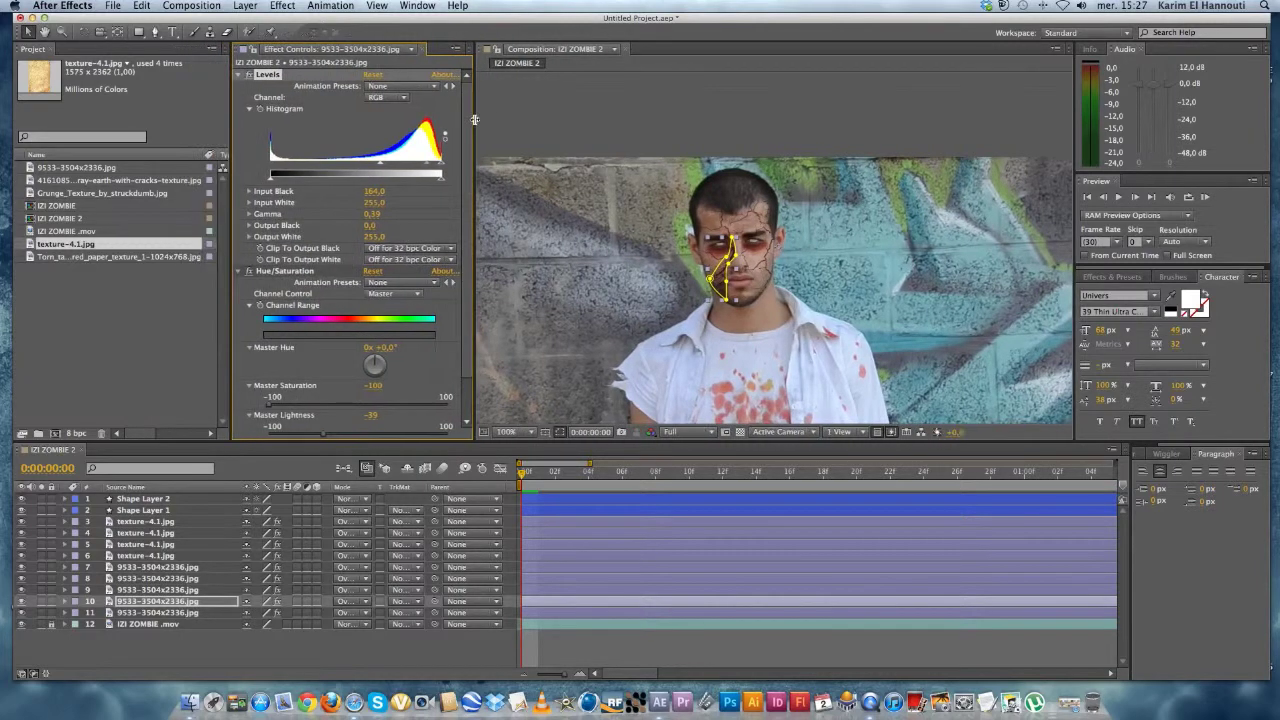
pyautogui.moveTo(381, 167); pyautogui.dragTo(427, 167)
pyautogui.moveTo(418, 167); pyautogui.dragTo(408, 167)
pyautogui.click(643, 96)
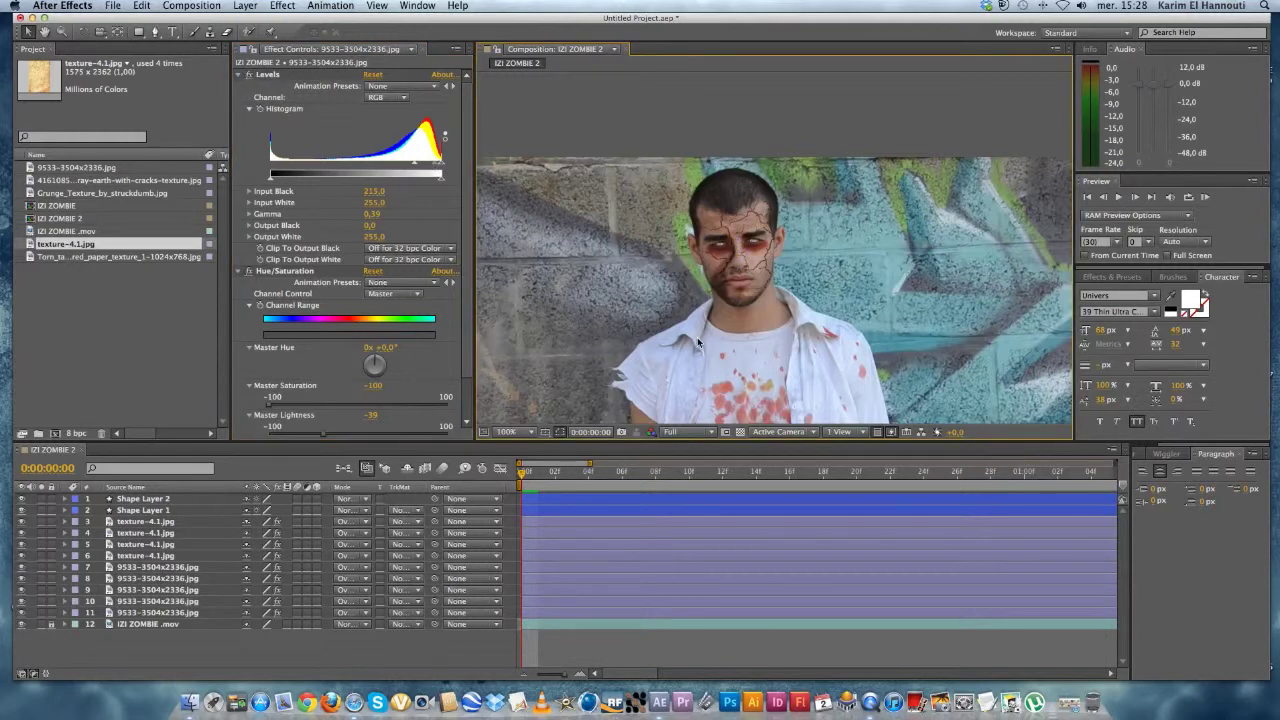
# Increase the Mask Feather of the duplicated cheek crack layer to 158 pixels and collapse the layer's properties.
pyautogui.click(727, 292)
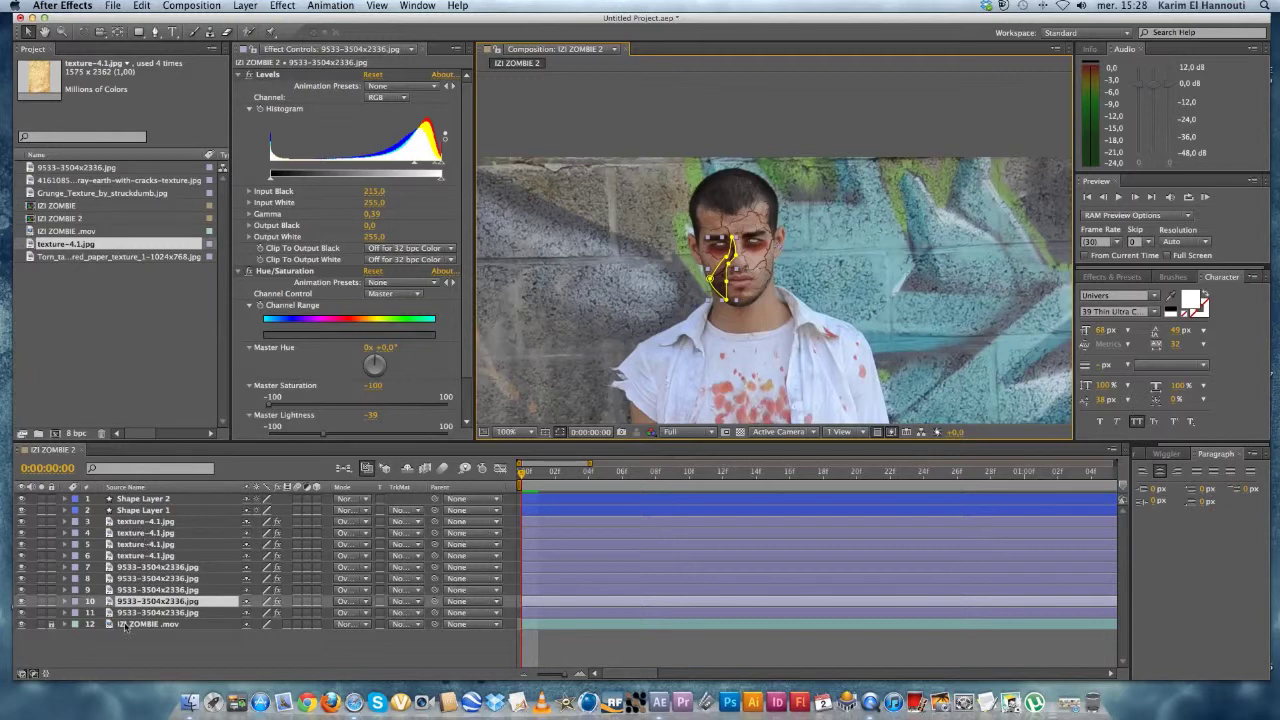
pyautogui.click(66, 602)
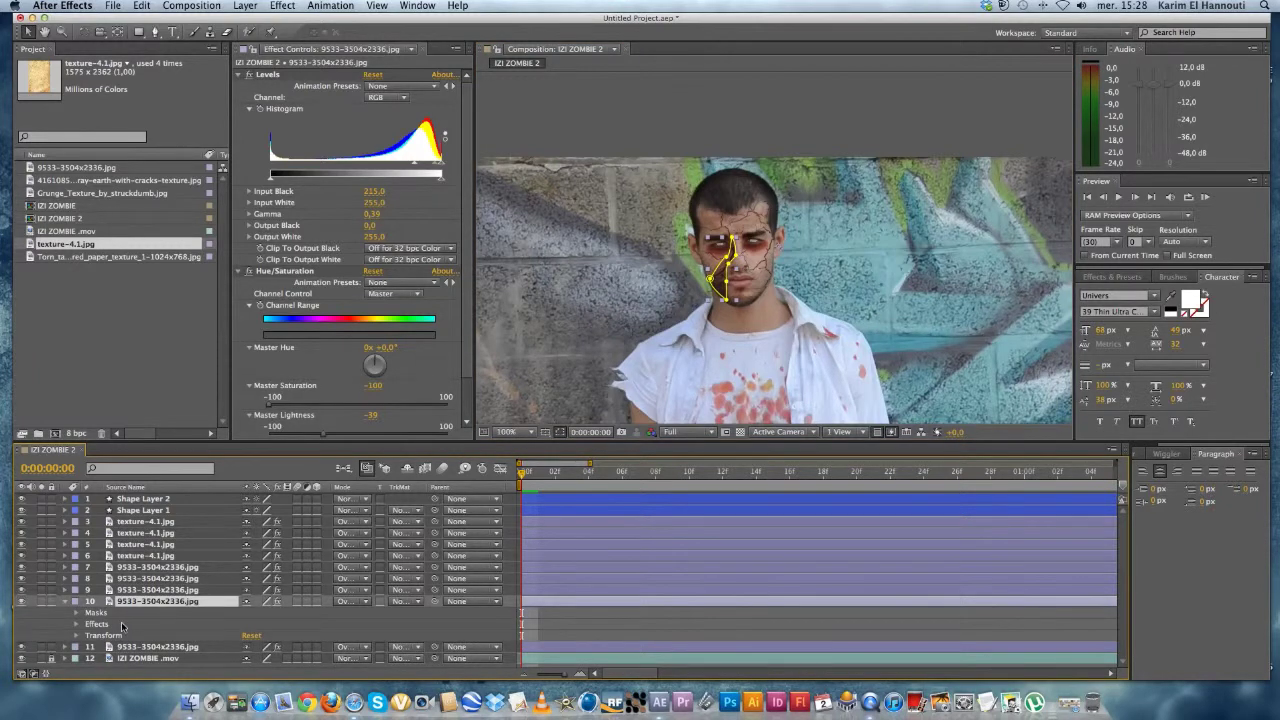
pyautogui.hscroll(3, 122, 626)
pyautogui.click(76, 613)
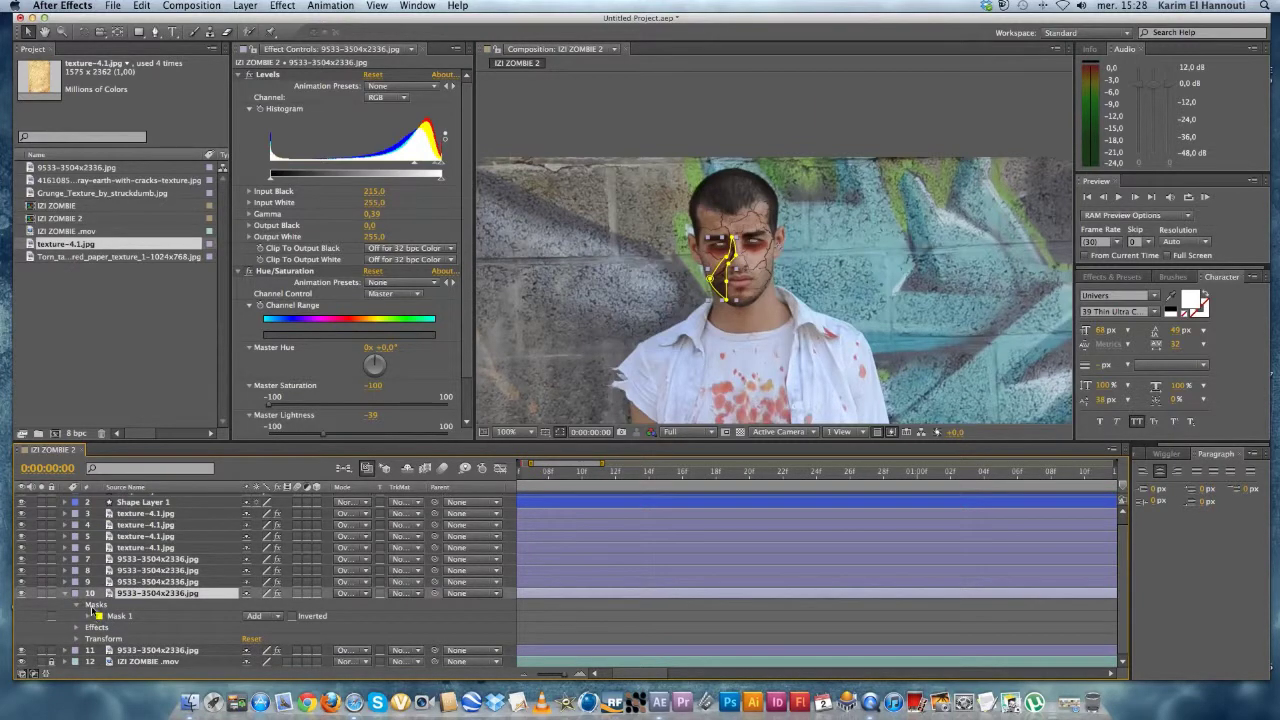
pyautogui.click(88, 616)
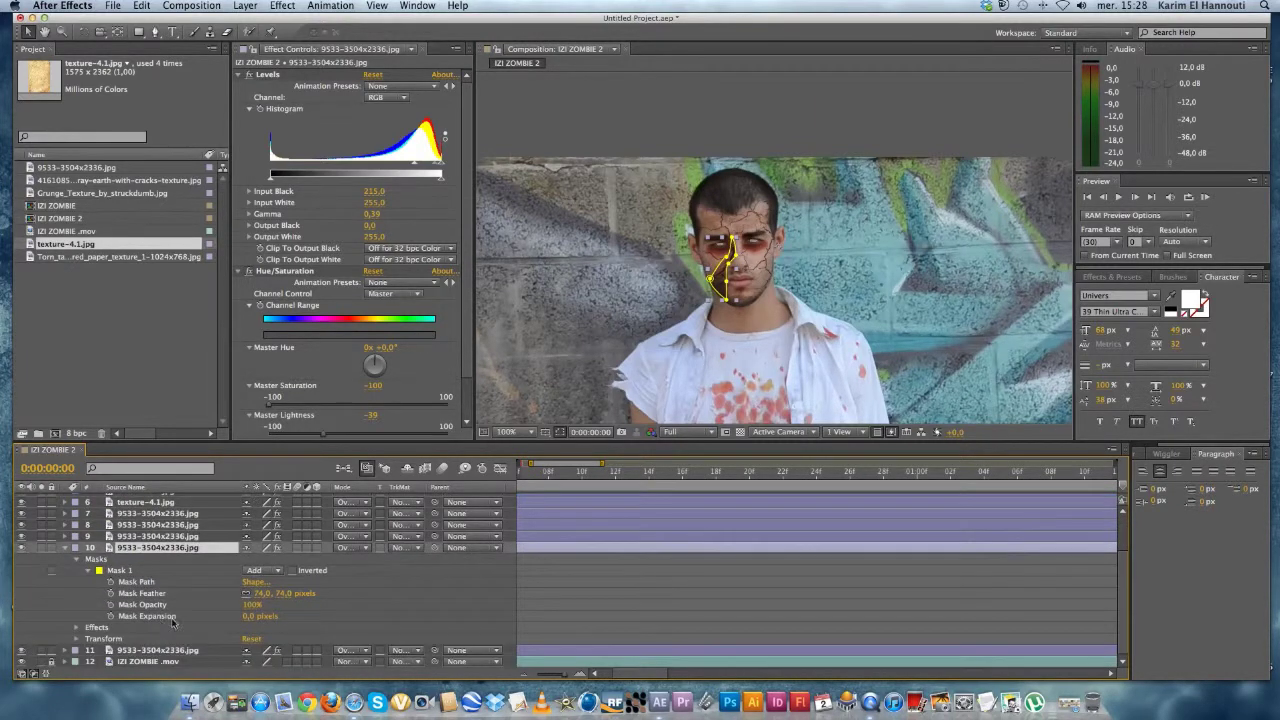
pyautogui.moveTo(281, 594); pyautogui.dragTo(320, 593)
pyautogui.click(594, 376)
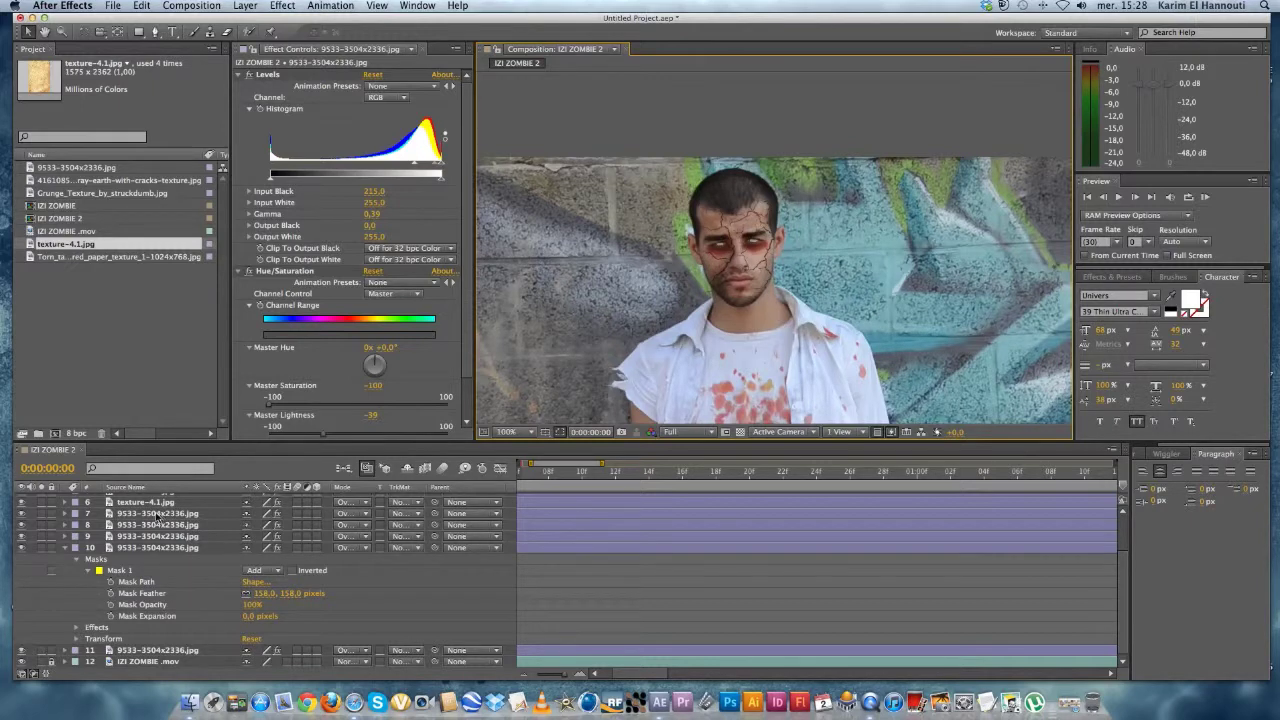
pyautogui.click(65, 548)
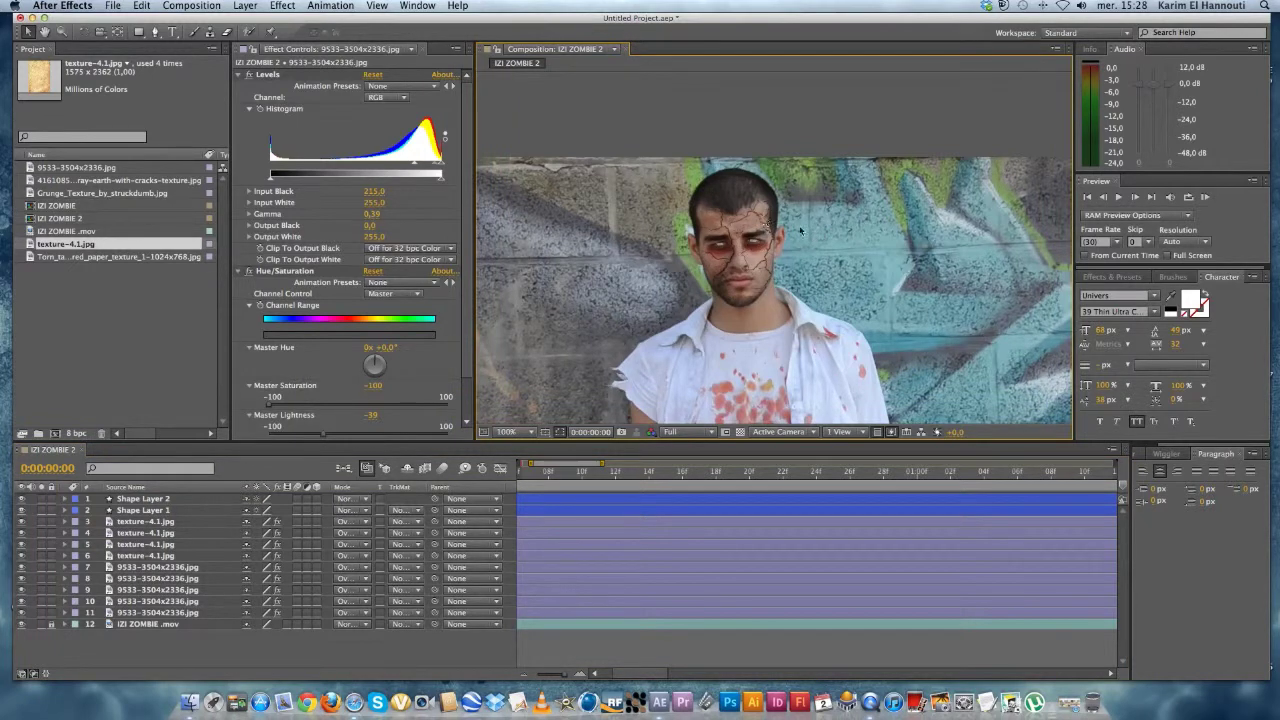
# Duplicate the forehead crack layer and pull the upper mask vertices inward and down to shrink the mask around the crack.
pyautogui.click(760, 220)
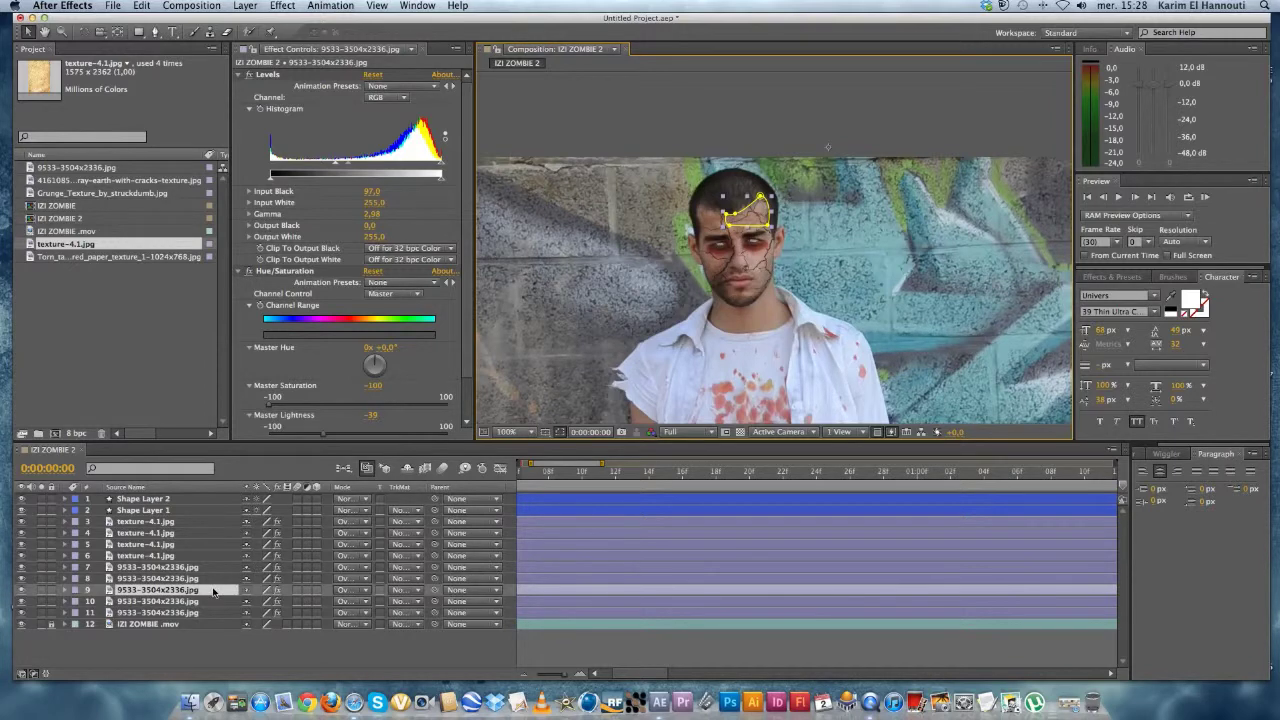
pyautogui.press('super+d')
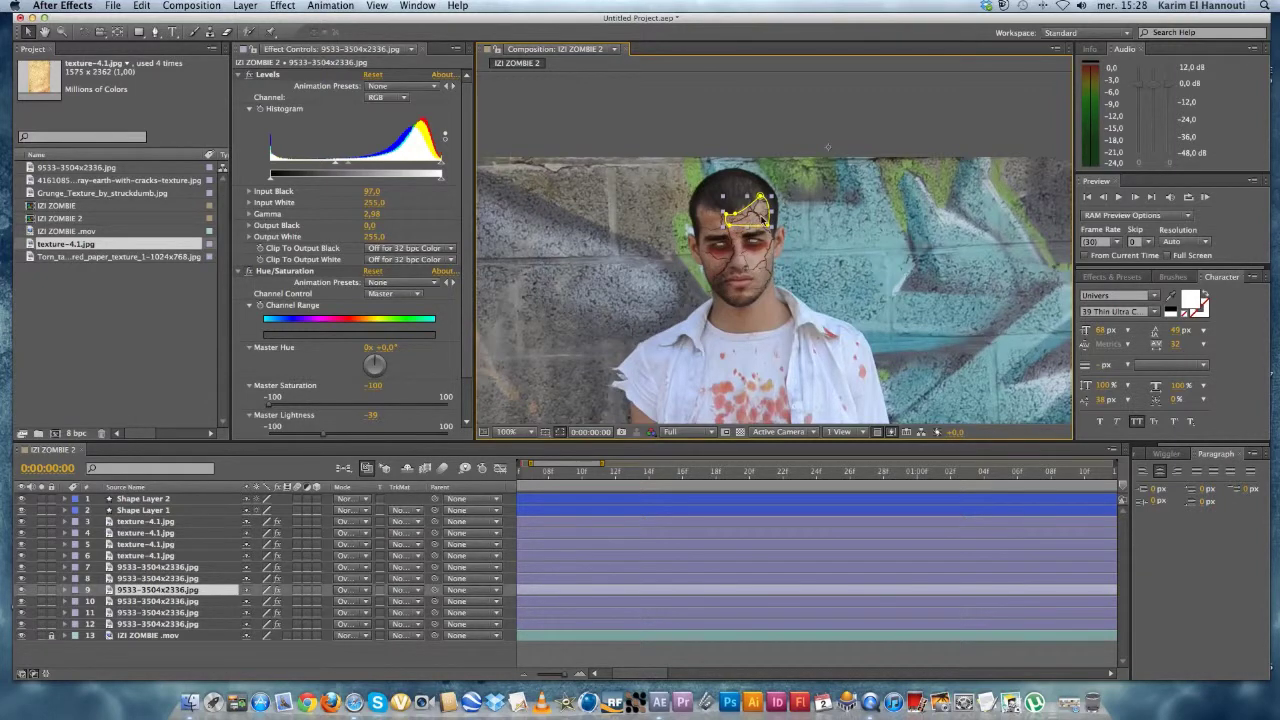
pyautogui.scroll(2, 762, 219)
pyautogui.scroll(-2, 762, 215)
pyautogui.scroll(1, 763, 208)
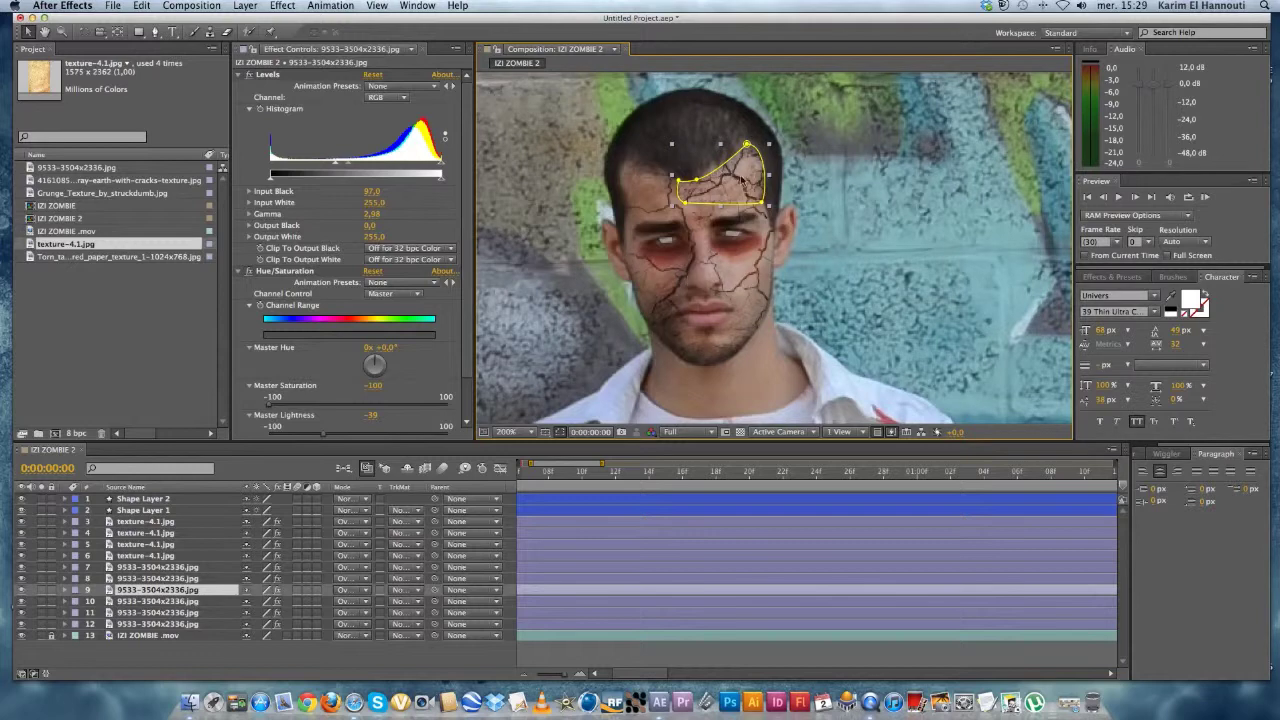
pyautogui.moveTo(747, 144); pyautogui.dragTo(700, 190)
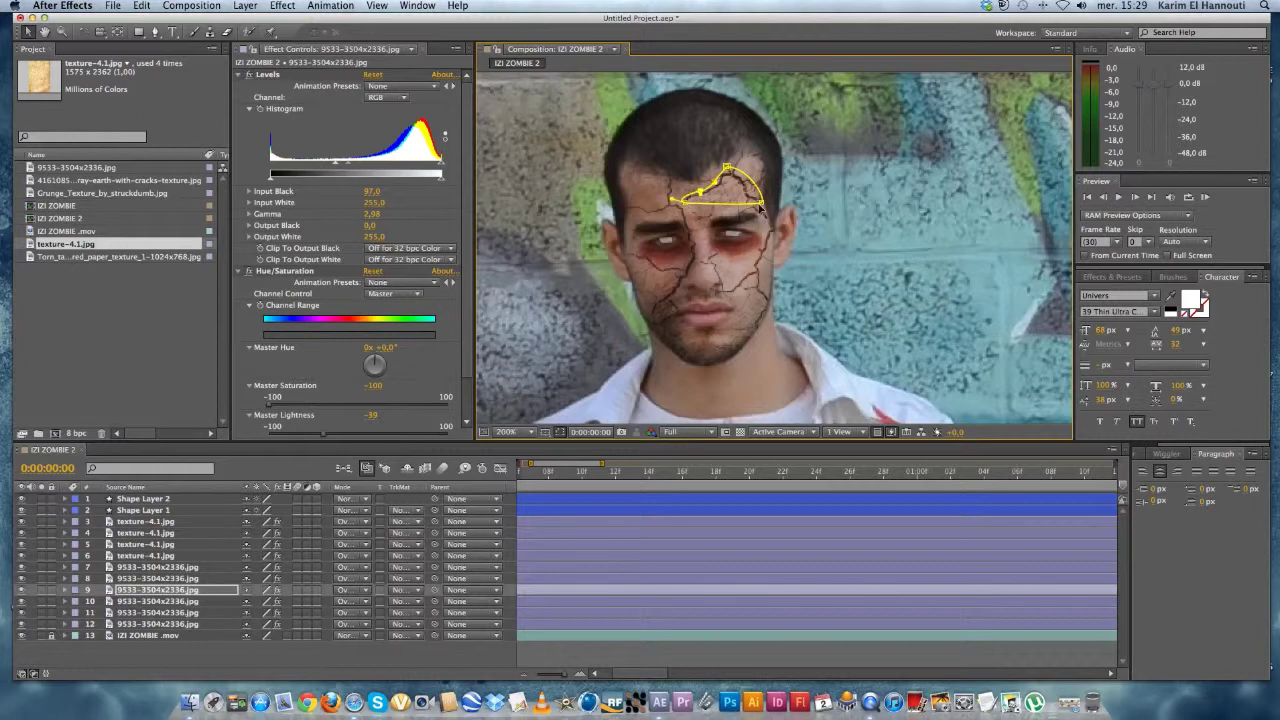
# Add vertices along the lower edge of the selected forehead mask and pull them up to narrow it around the crack.
pyautogui.click(154, 31)
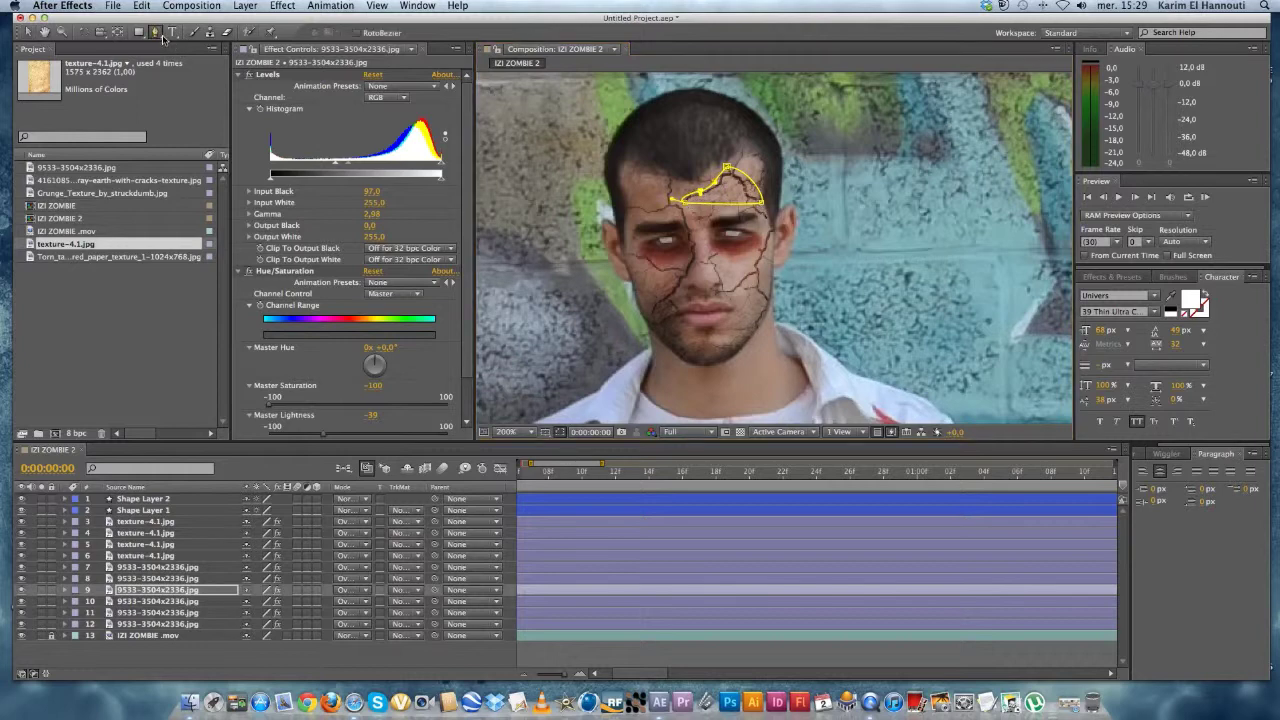
pyautogui.click(705, 204)
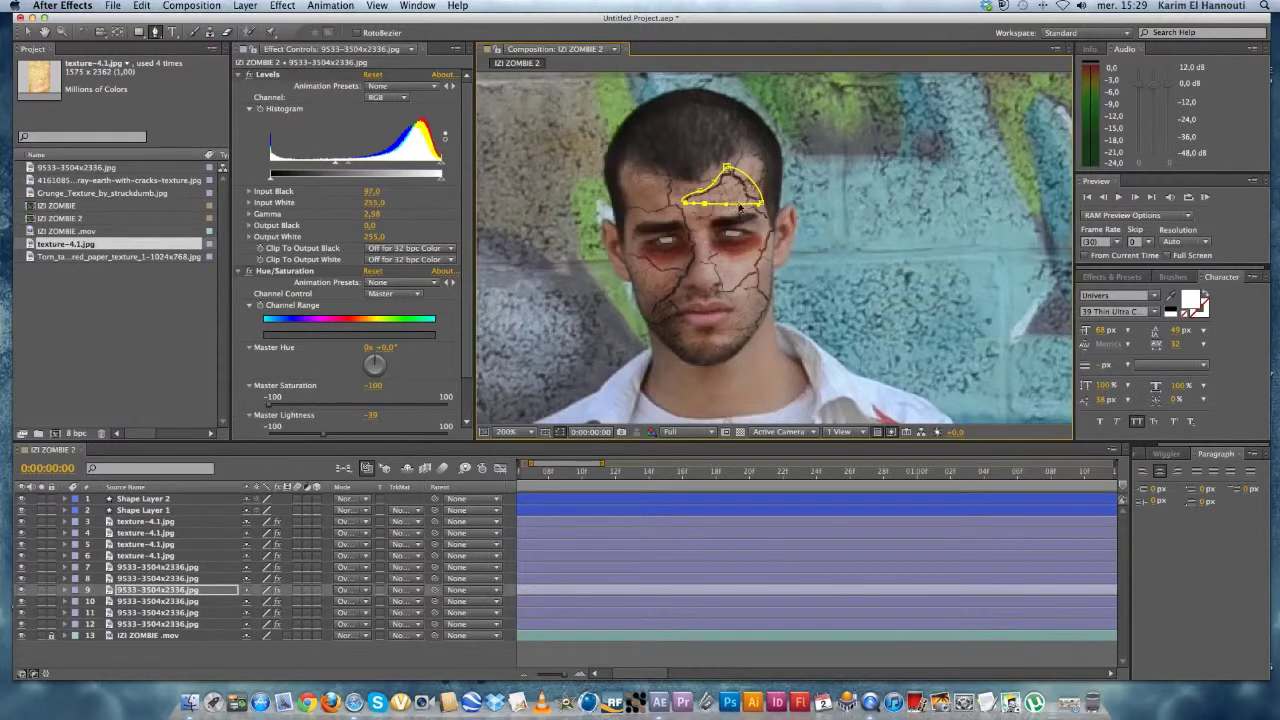
pyautogui.click(28, 32)
pyautogui.click(705, 205)
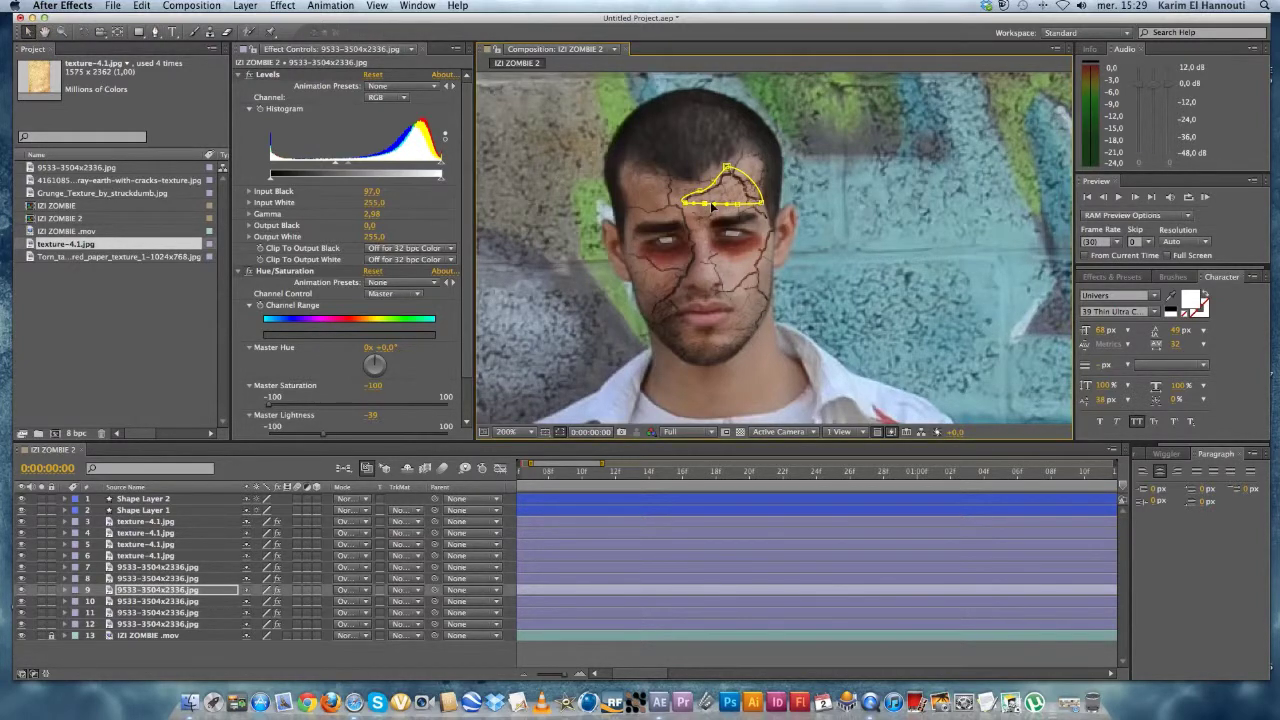
pyautogui.moveTo(737, 205); pyautogui.dragTo(732, 178)
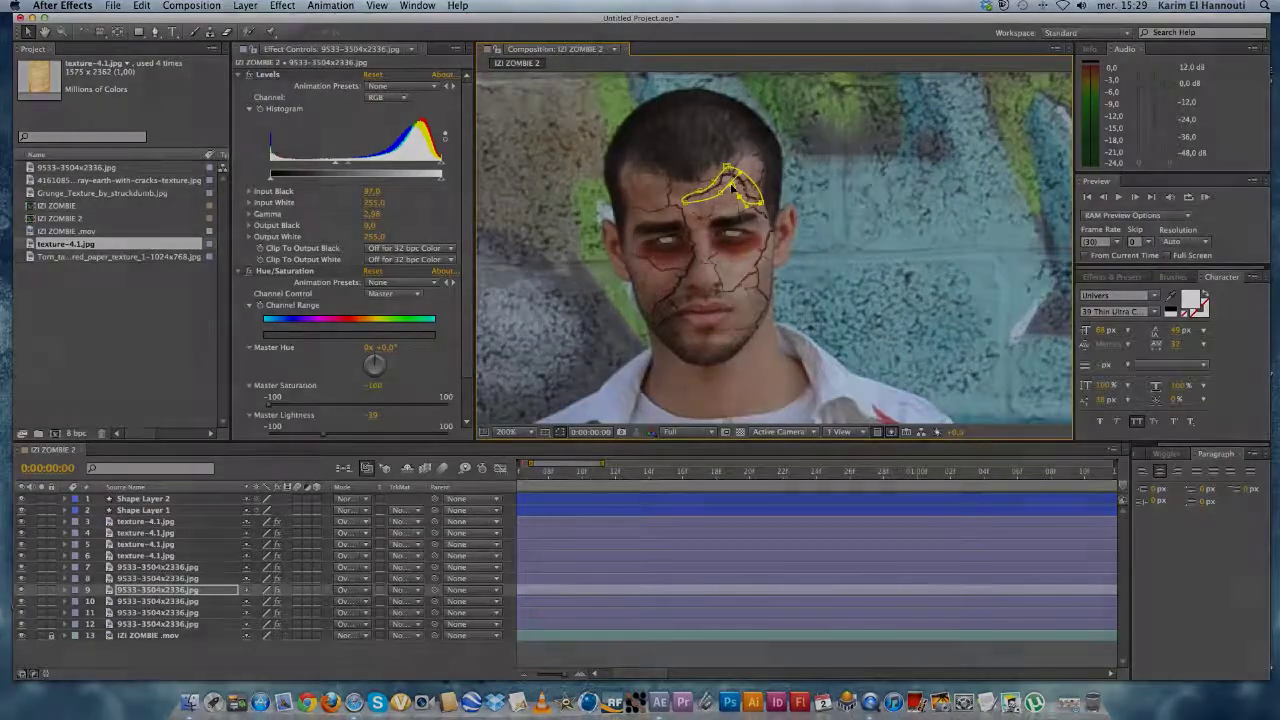